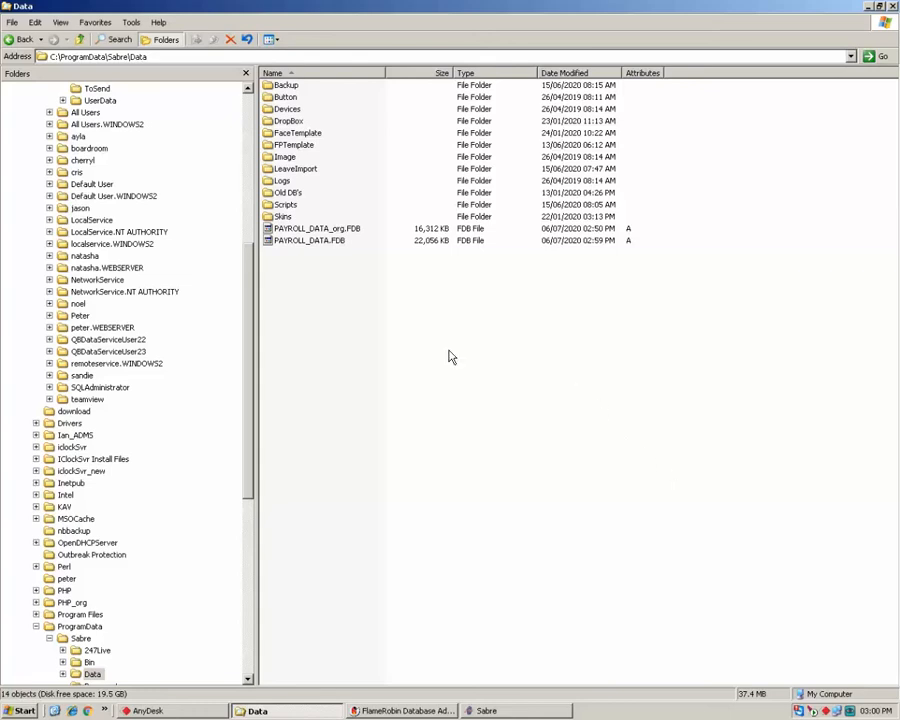
# Check PAYROLL_DATA_org.FDB and PAYROLL_DATA.FDB in the Data folder, and open Sabre's SupportFiles folder.
pyautogui.click(314, 230)
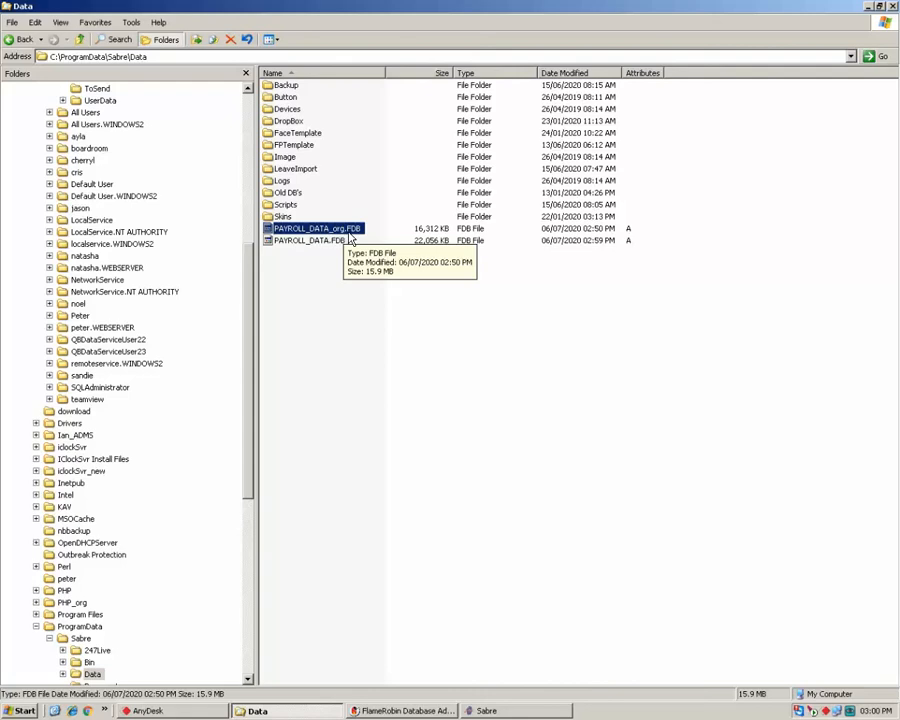
pyautogui.click(292, 242)
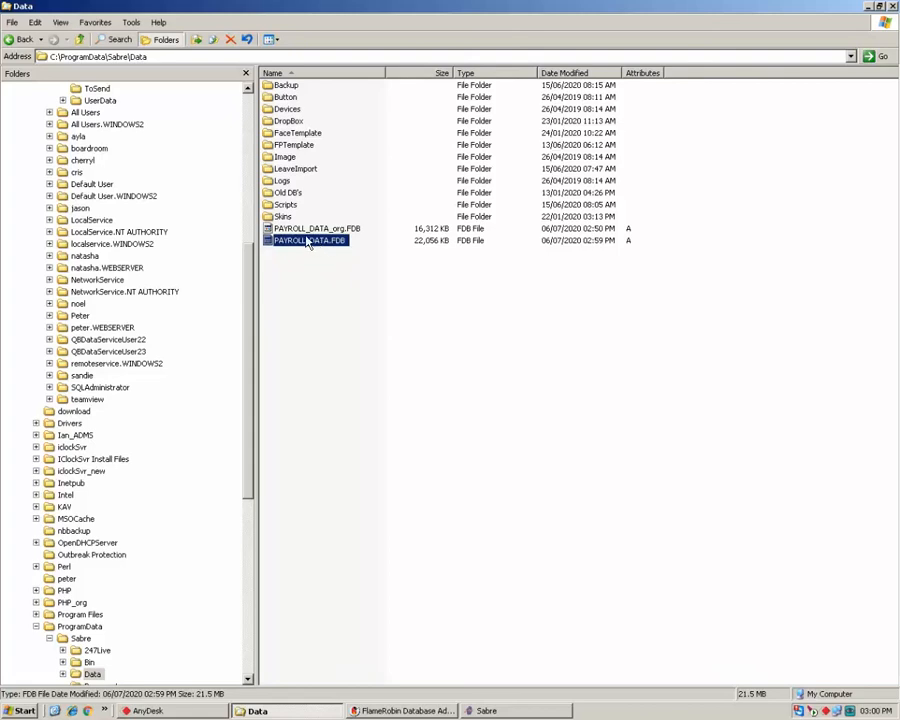
pyautogui.click(81, 40)
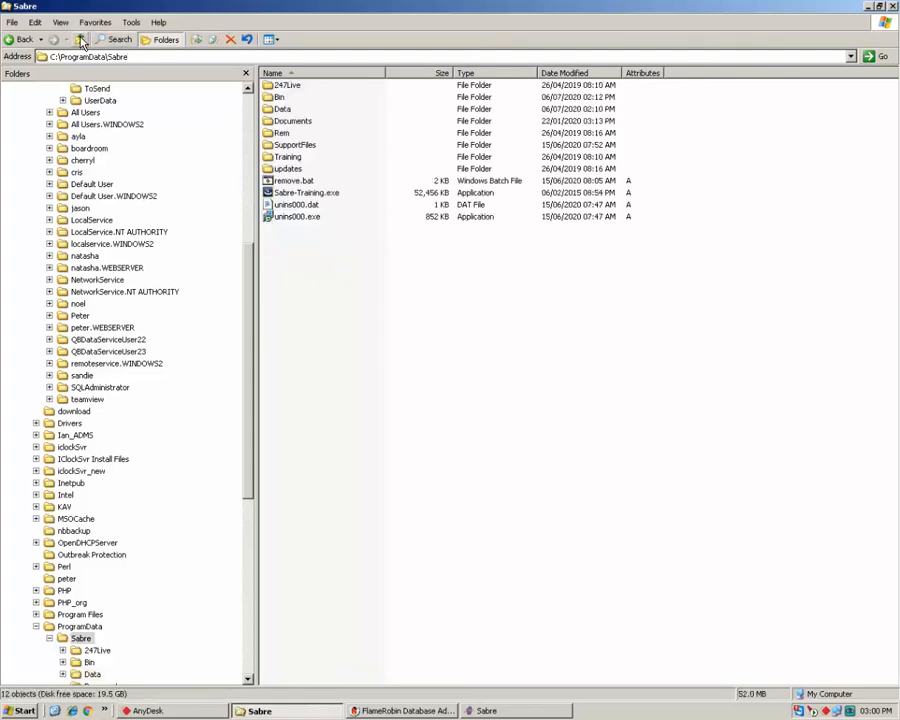
pyautogui.doubleClick(285, 146)
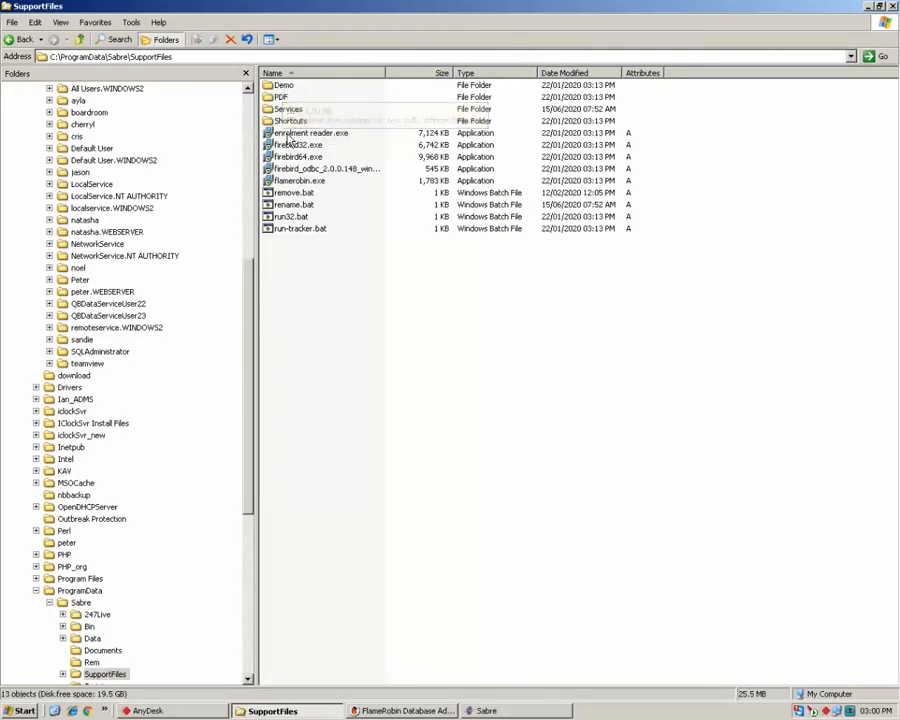
pyautogui.click(288, 122)
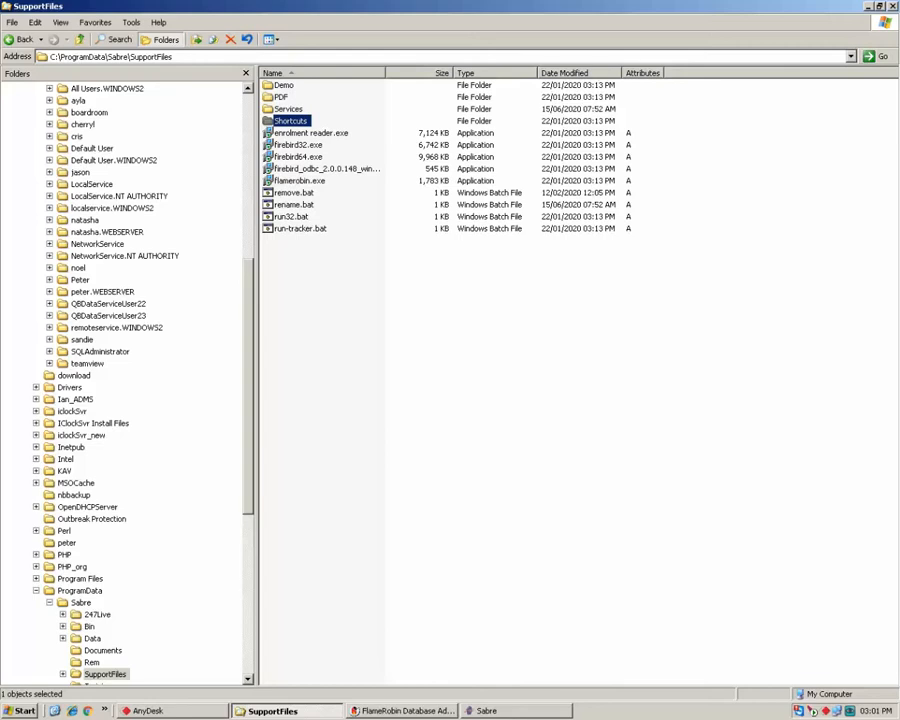
# Bring up the source SupportFiles window and locate PAYROLL_DATA_BLANK.FDB in its Database_Startup folder.
pyautogui.moveTo(899, 92); pyautogui.dragTo(607, 119)
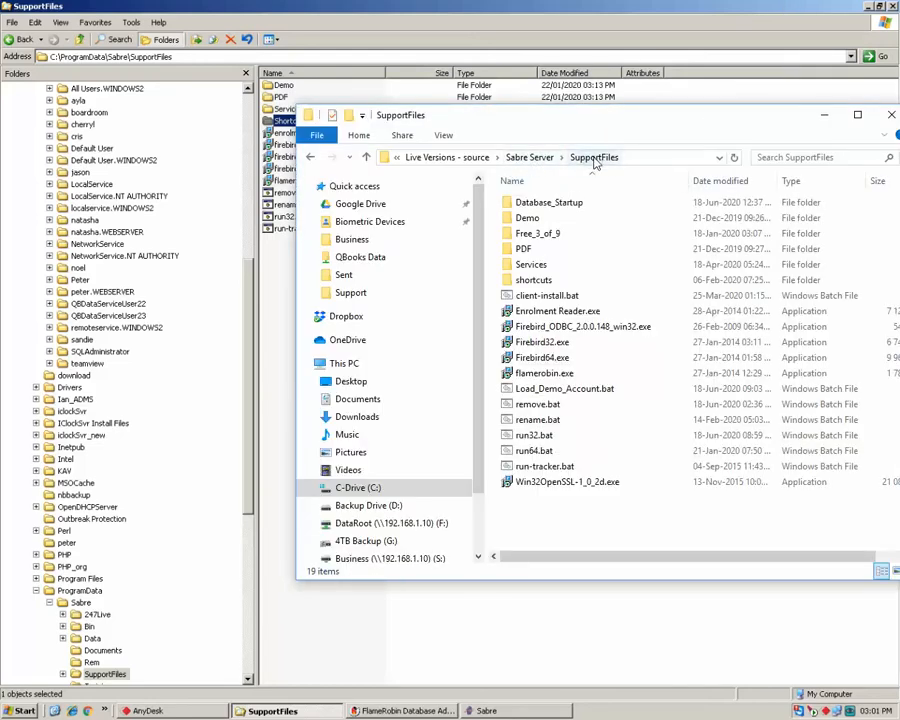
pyautogui.doubleClick(537, 205)
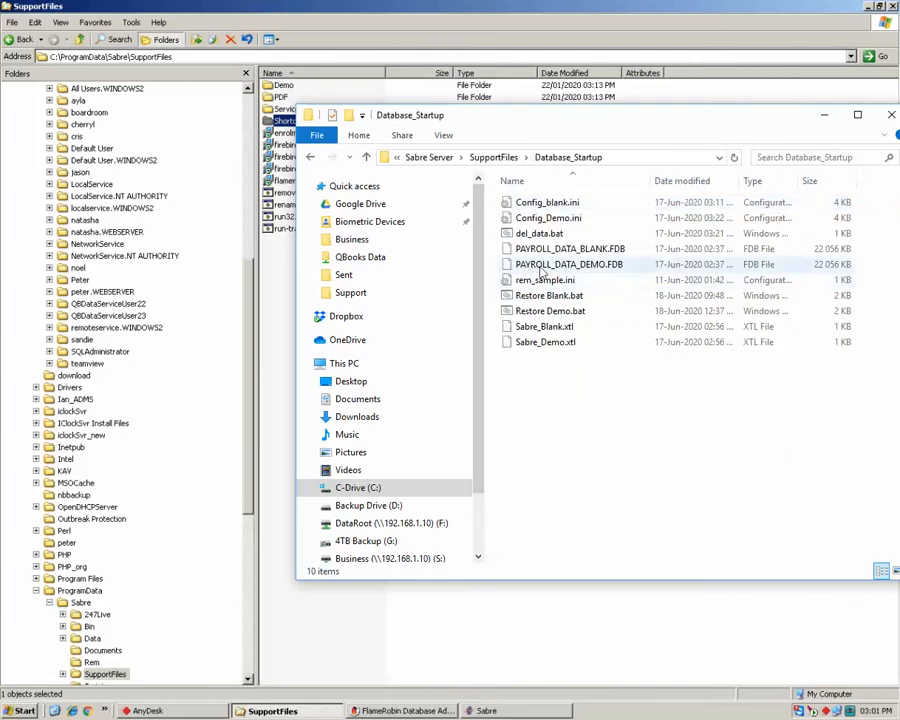
pyautogui.click(546, 266)
pyautogui.press('Up')
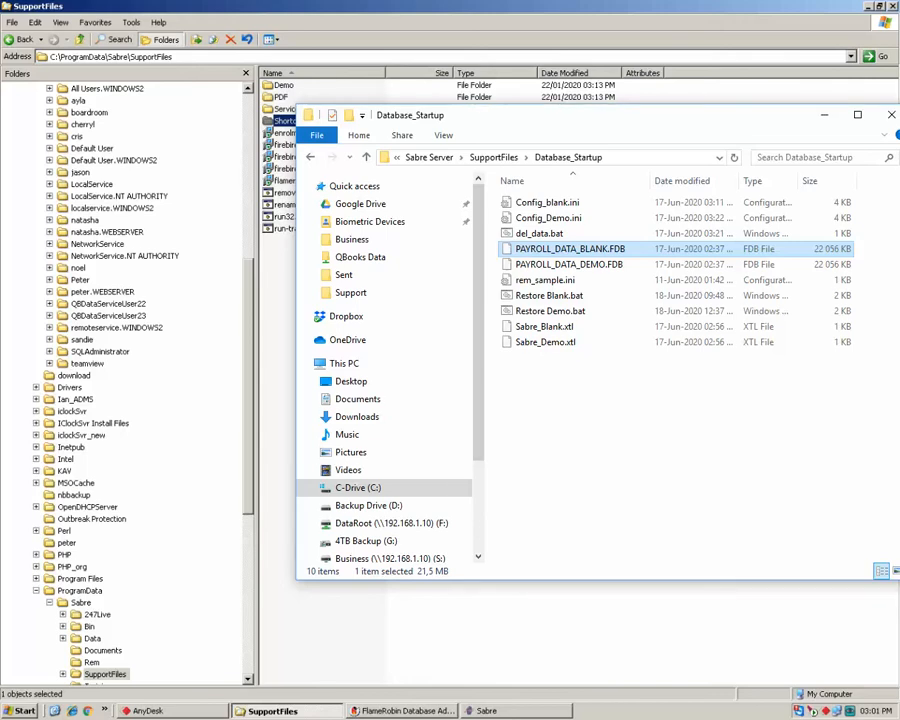
pyautogui.hotkey('alt', 'Tab')
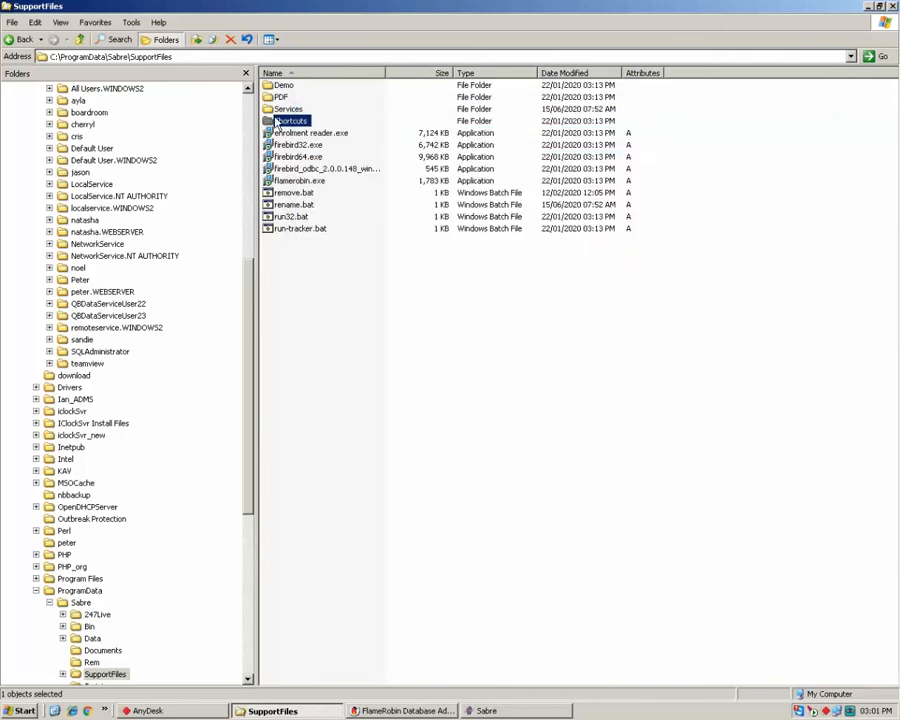
# Go back to Sabre's Data folder, compare PAYROLL_DATA.FDB with PAYROLL_DATA_org.FDB, and switch to FlameRobin.
pyautogui.click(82, 38)
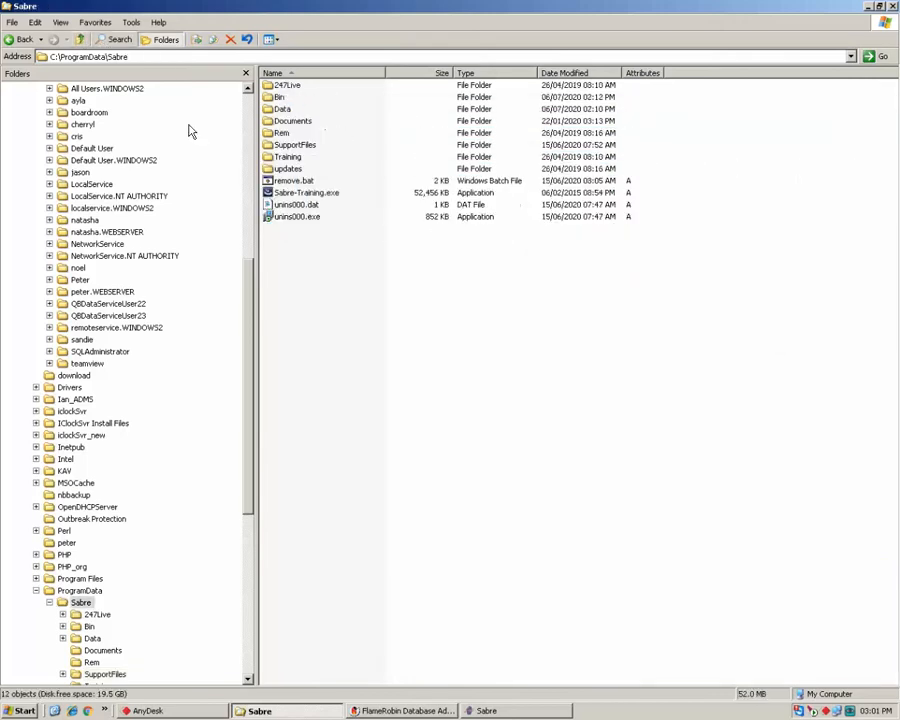
pyautogui.doubleClick(283, 110)
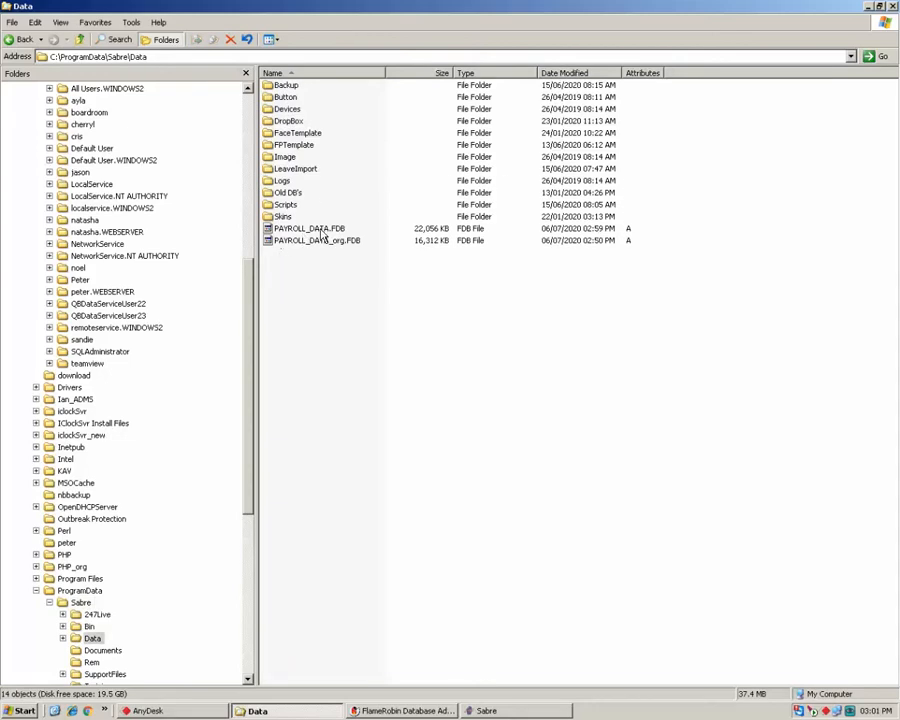
pyautogui.click(310, 230)
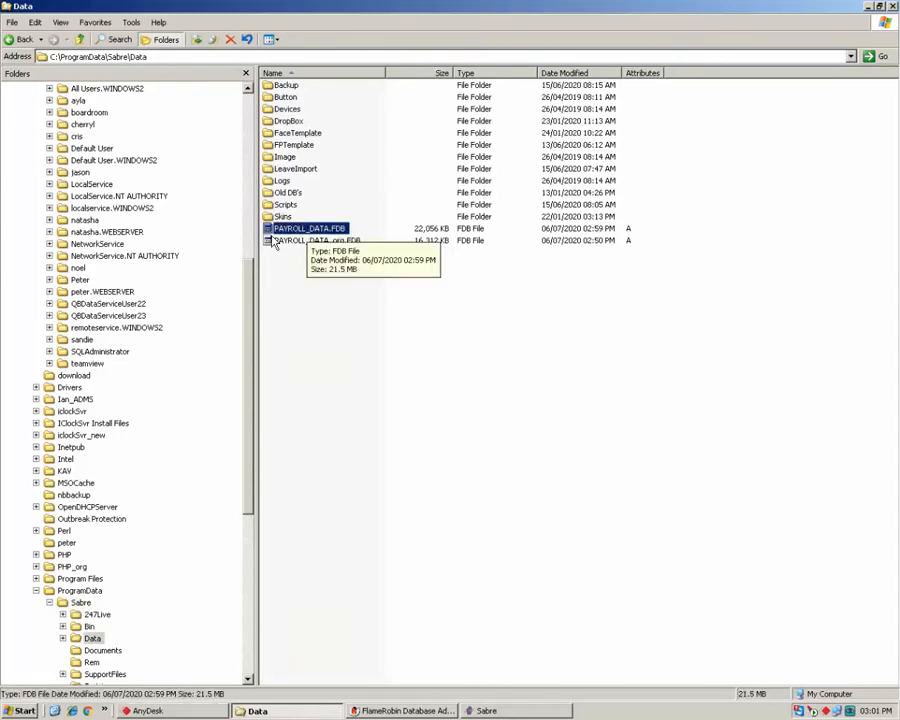
pyautogui.click(348, 299)
pyautogui.click(308, 230)
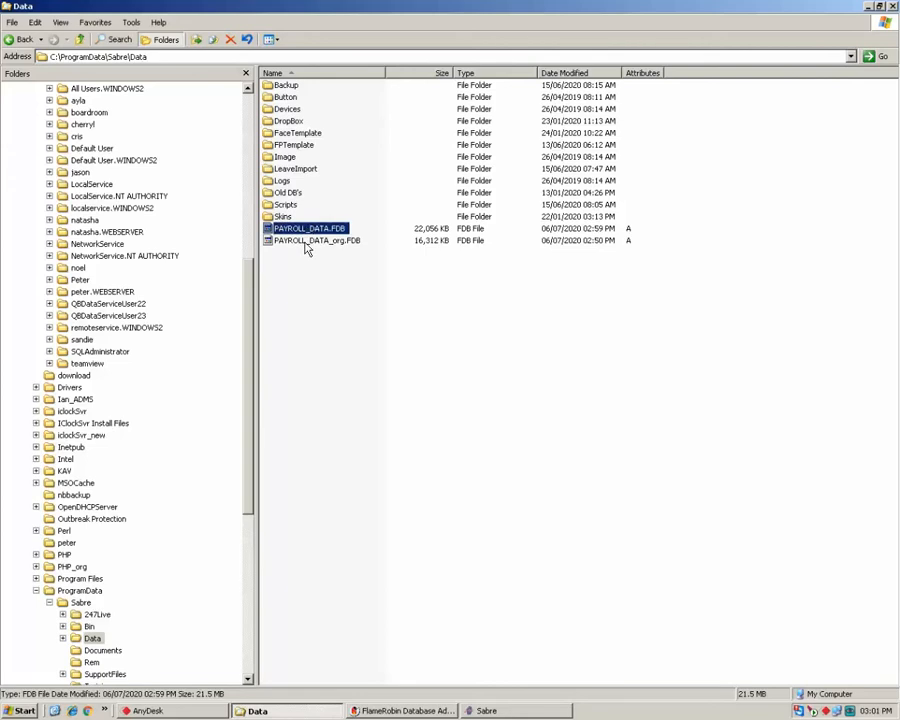
pyautogui.click(304, 242)
pyautogui.click(310, 229)
pyautogui.click(868, 7)
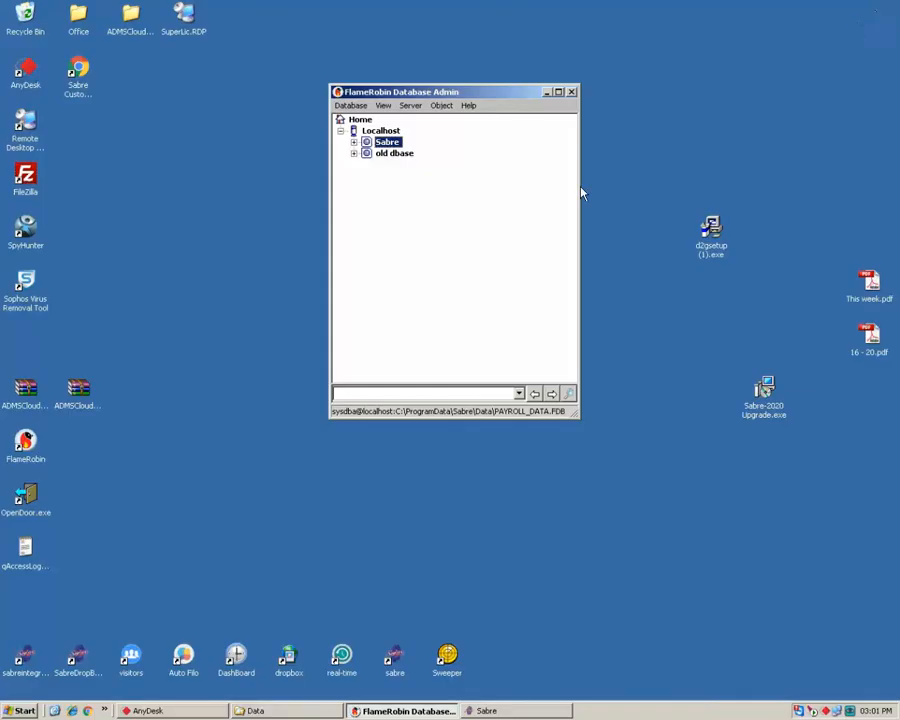
# Review the form for registering an existing database on Localhost, including its file browser and login fields, and cancel it.
pyautogui.click(378, 131)
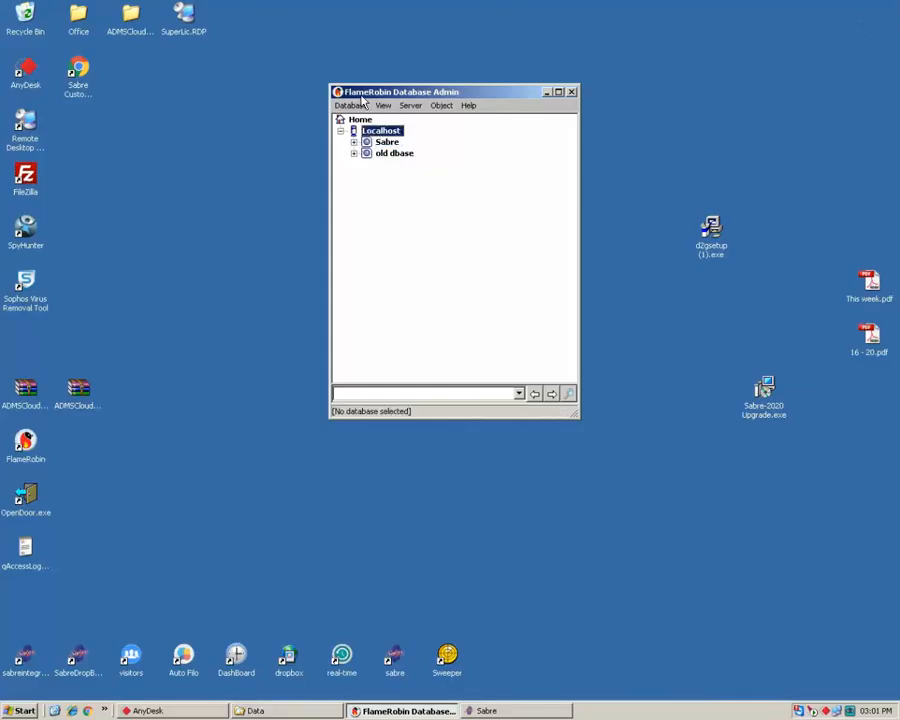
pyautogui.rightClick(374, 133)
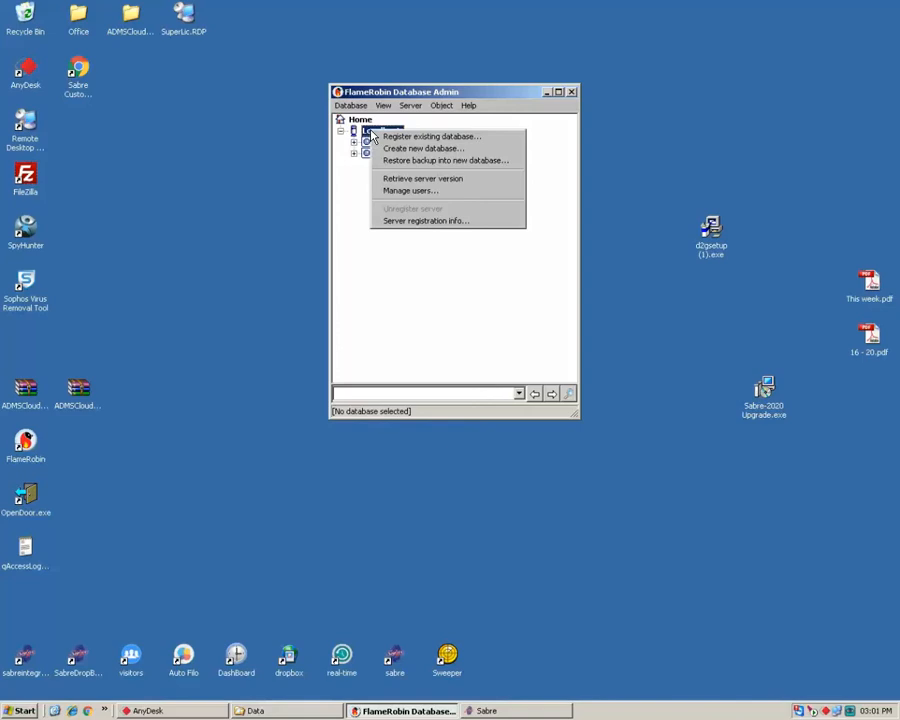
pyautogui.click(449, 140)
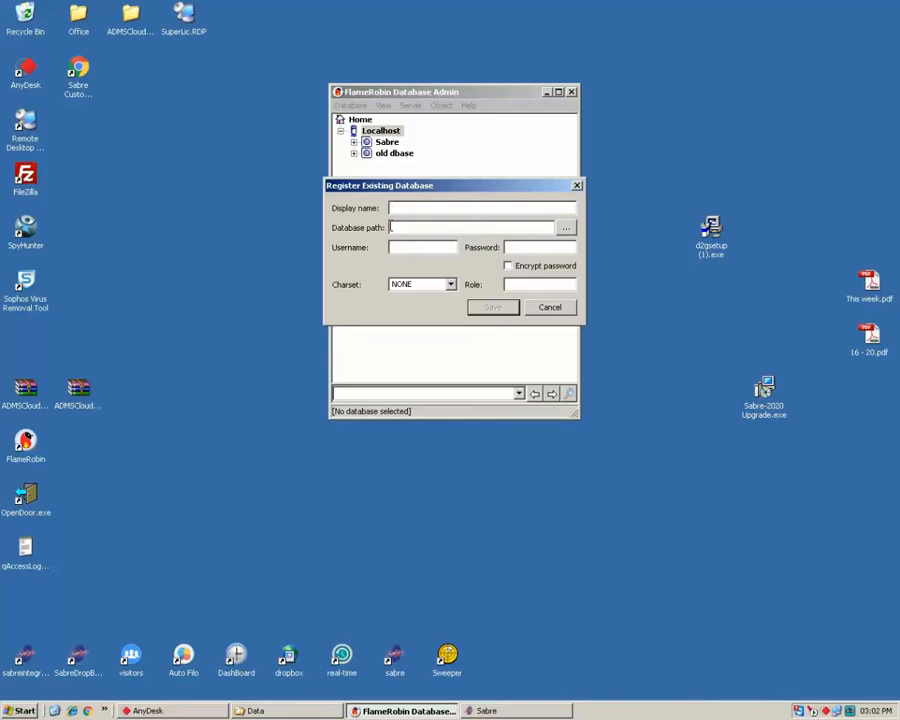
pyautogui.click(566, 228)
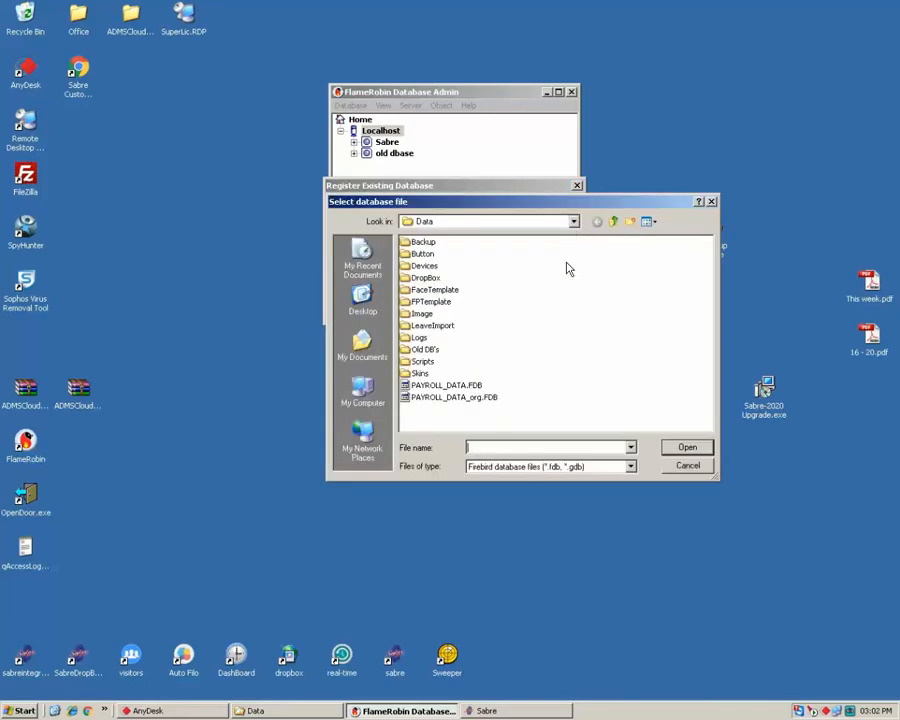
pyautogui.click(573, 222)
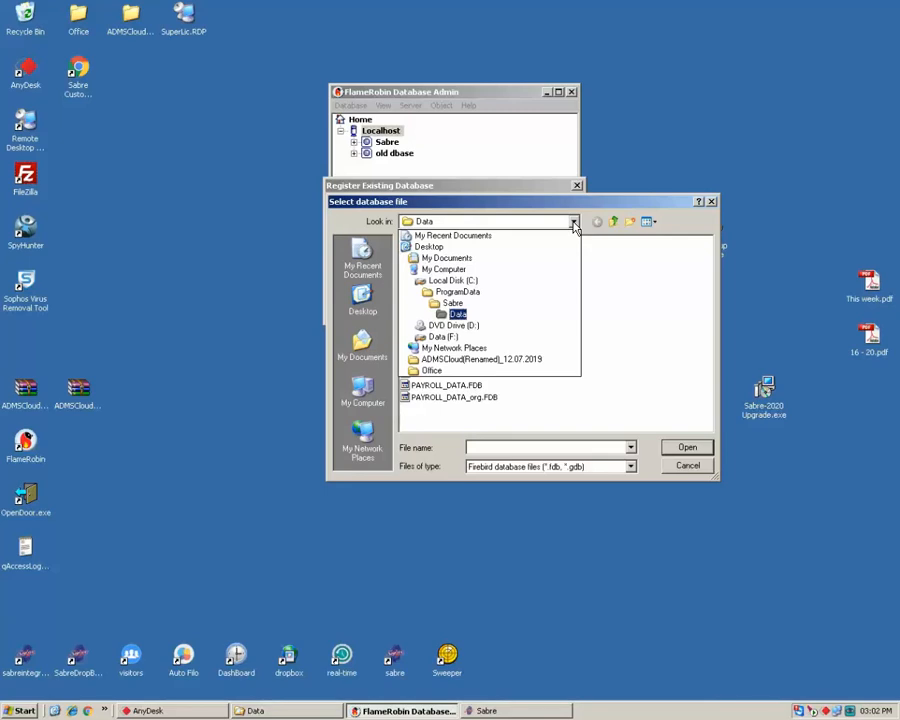
pyautogui.click(573, 224)
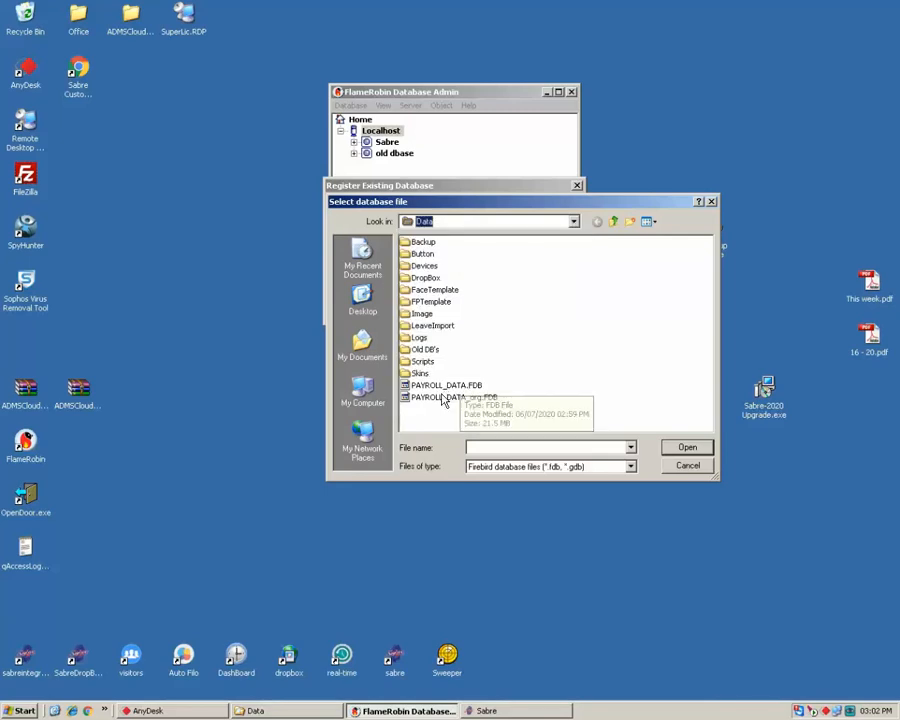
pyautogui.click(685, 467)
pyautogui.click(401, 246)
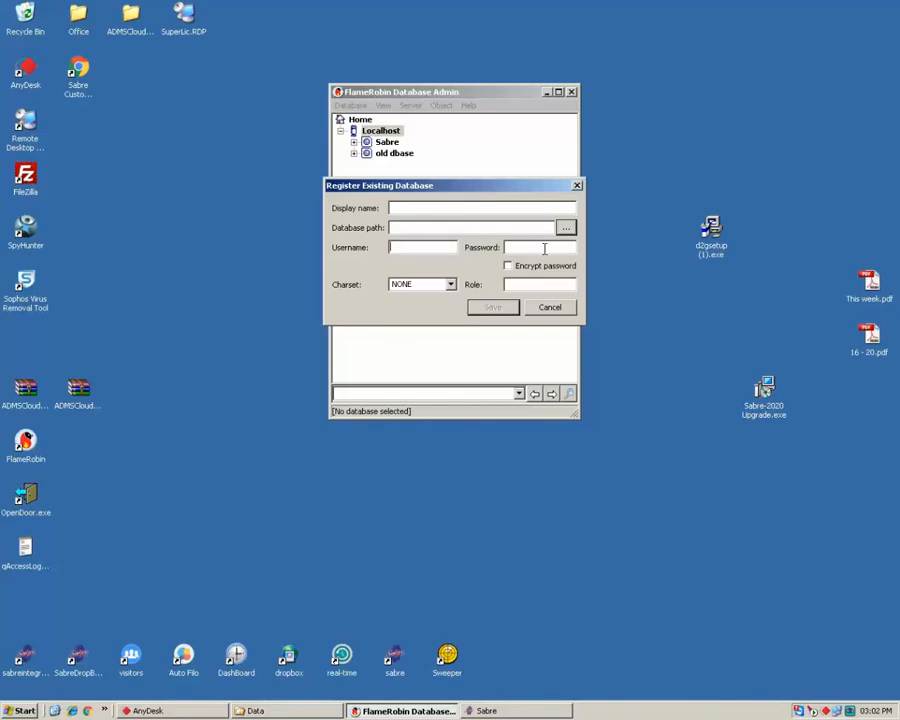
pyautogui.click(544, 248)
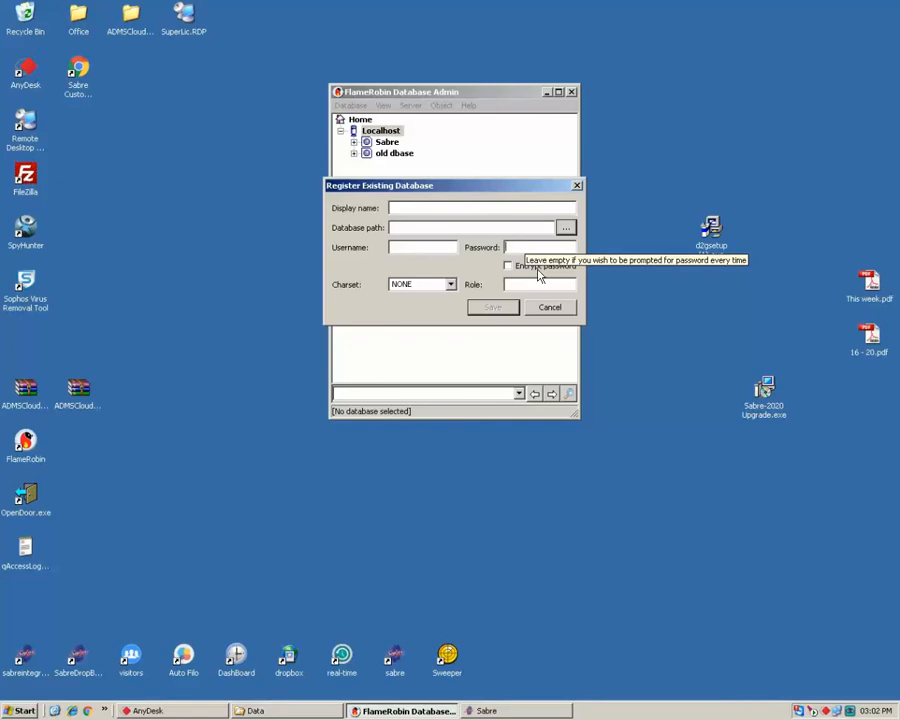
pyautogui.click(550, 306)
# Inspect the registration info of the Sabre database and close it without changes.
pyautogui.click(380, 142)
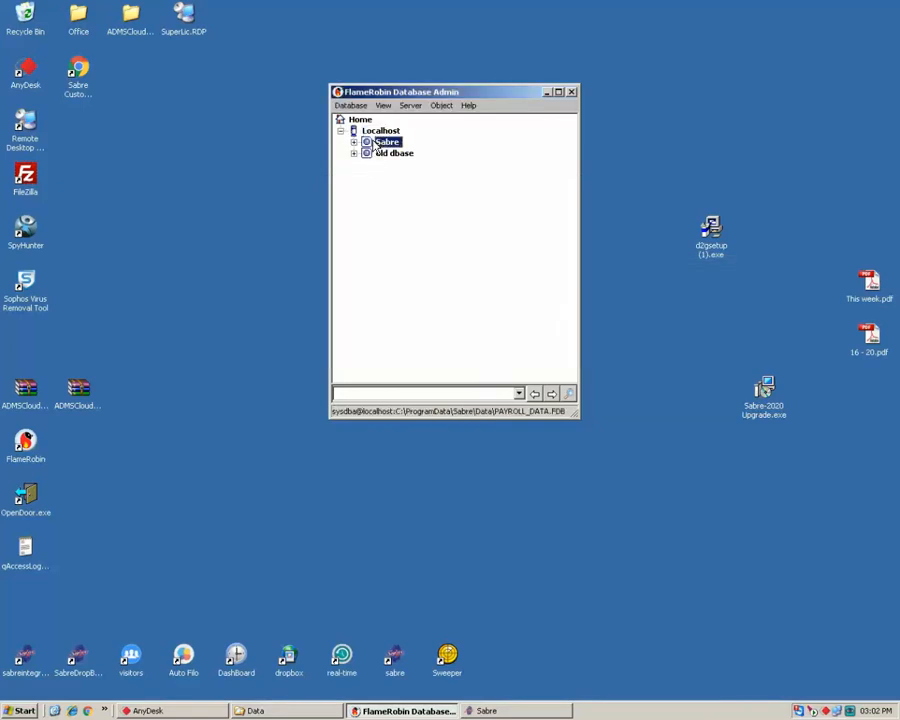
pyautogui.rightClick(374, 141)
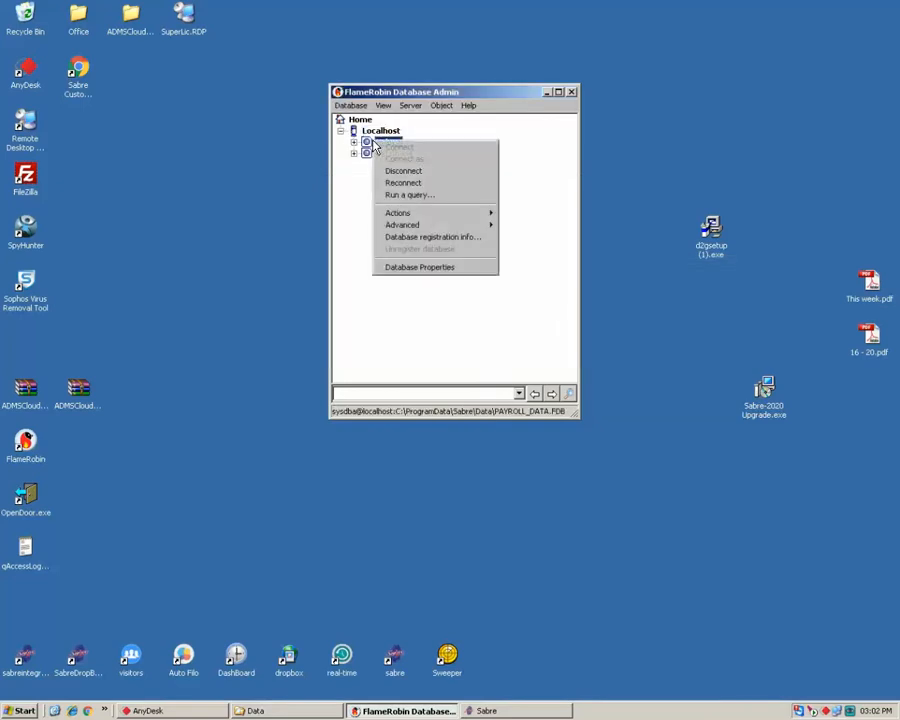
pyautogui.click(432, 238)
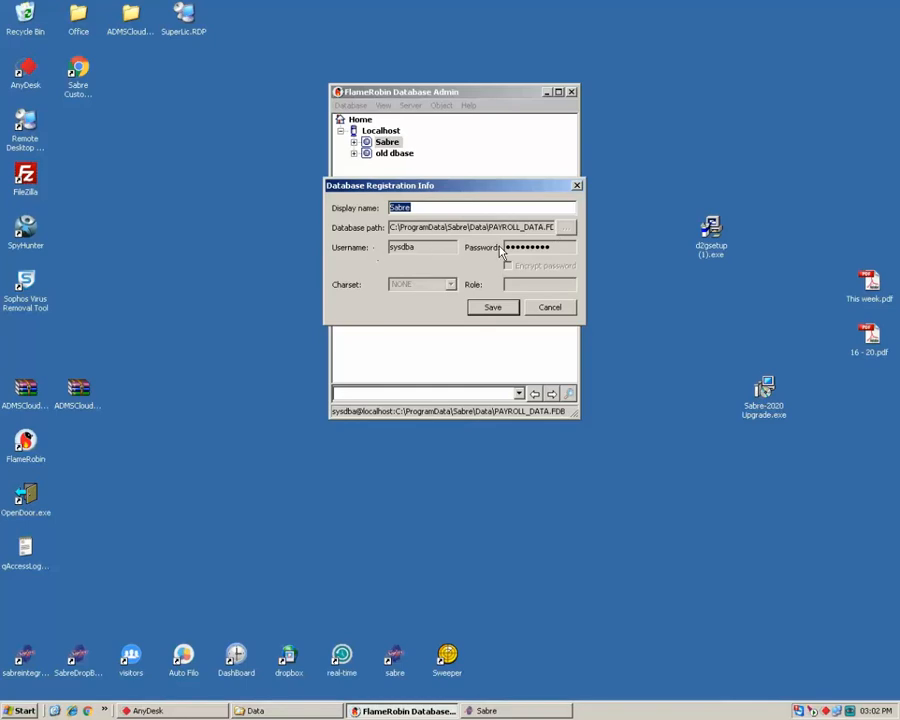
pyautogui.click(550, 308)
# Expand the Sabre and old dbase databases to compare their object groups, and collapse old dbase again.
pyautogui.doubleClick(377, 146)
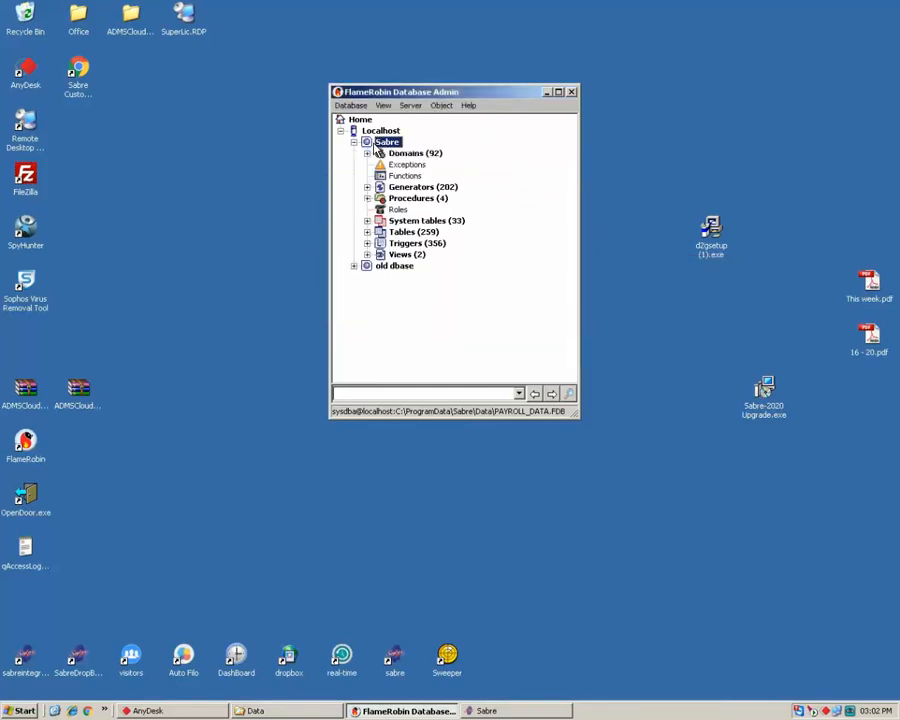
pyautogui.doubleClick(385, 266)
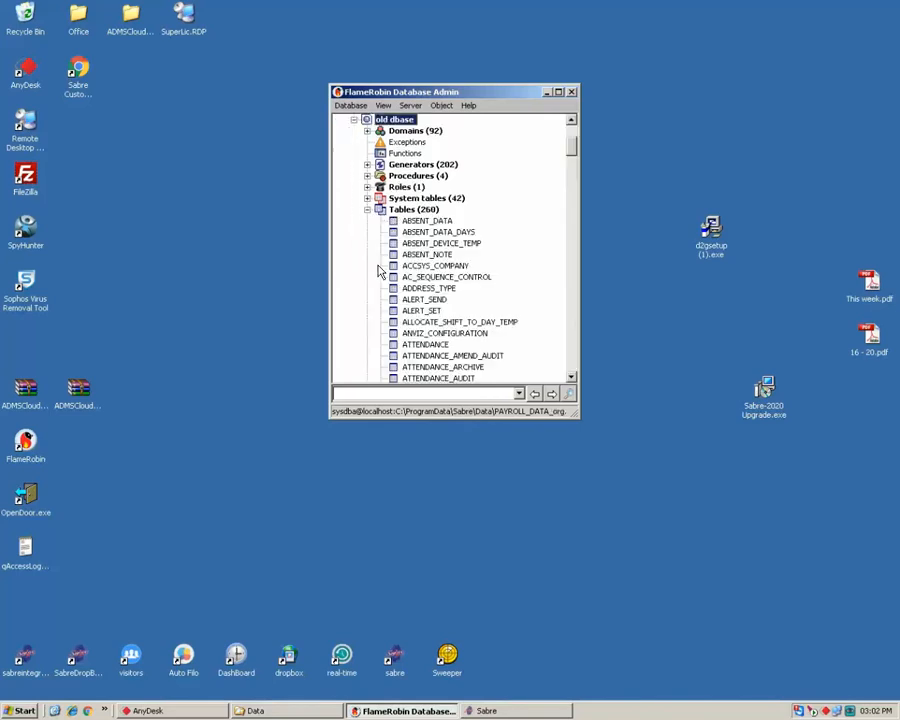
pyautogui.click(368, 209)
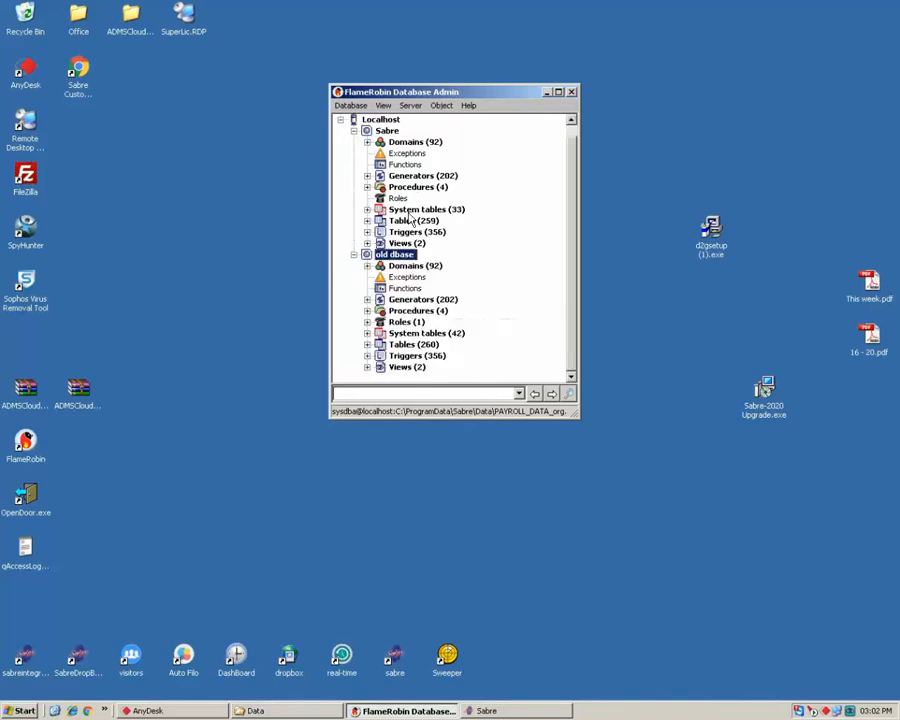
pyautogui.click(354, 255)
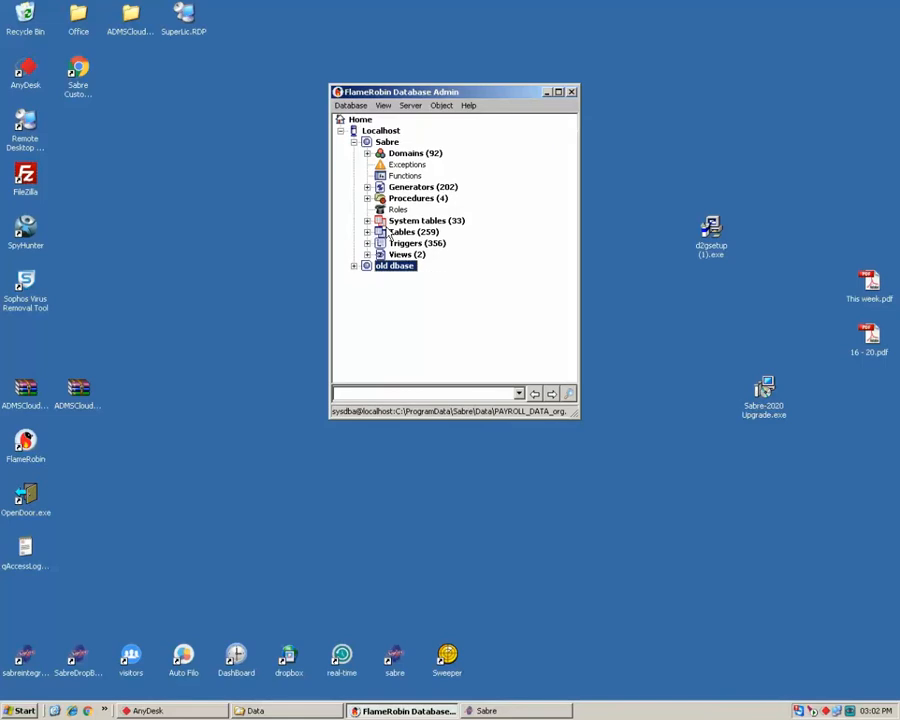
# Find the COMPANY table among the old dbase tables and run a select query on it.
pyautogui.click(354, 266)
pyautogui.click(367, 344)
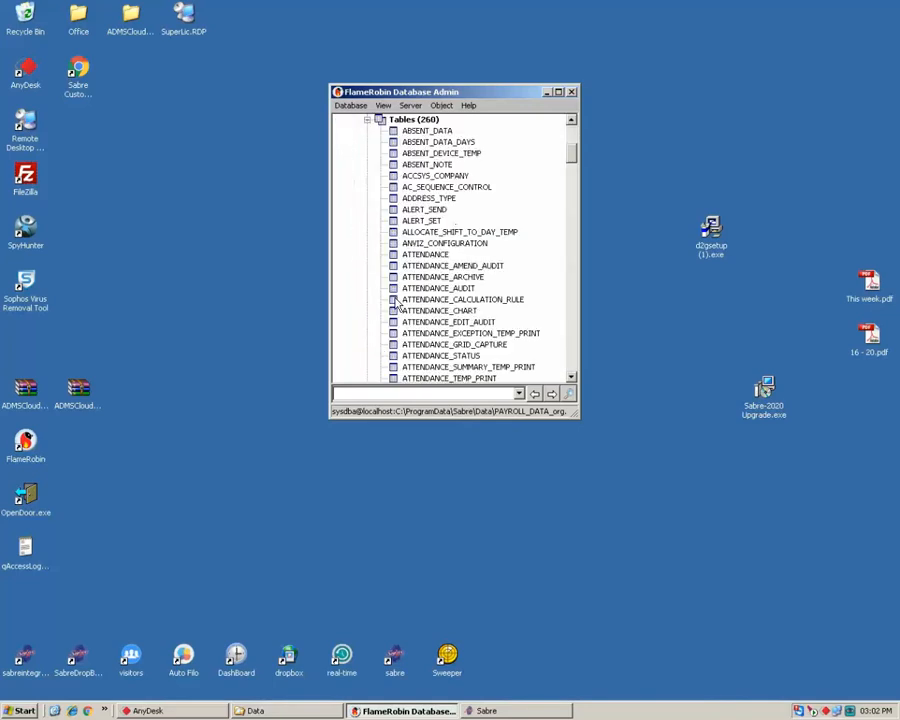
pyautogui.click(418, 265)
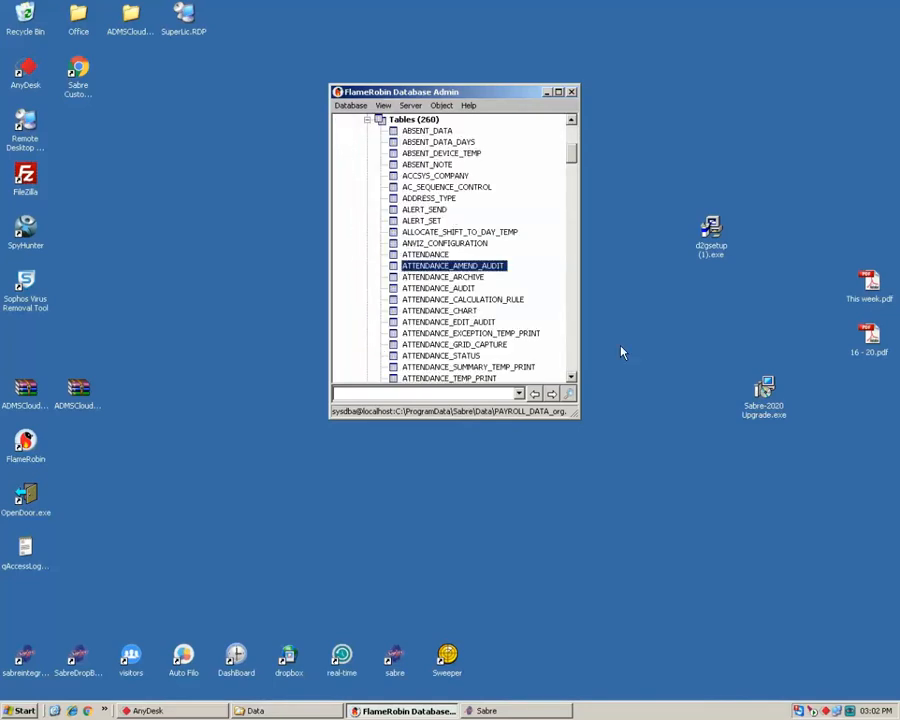
pyautogui.write('com')
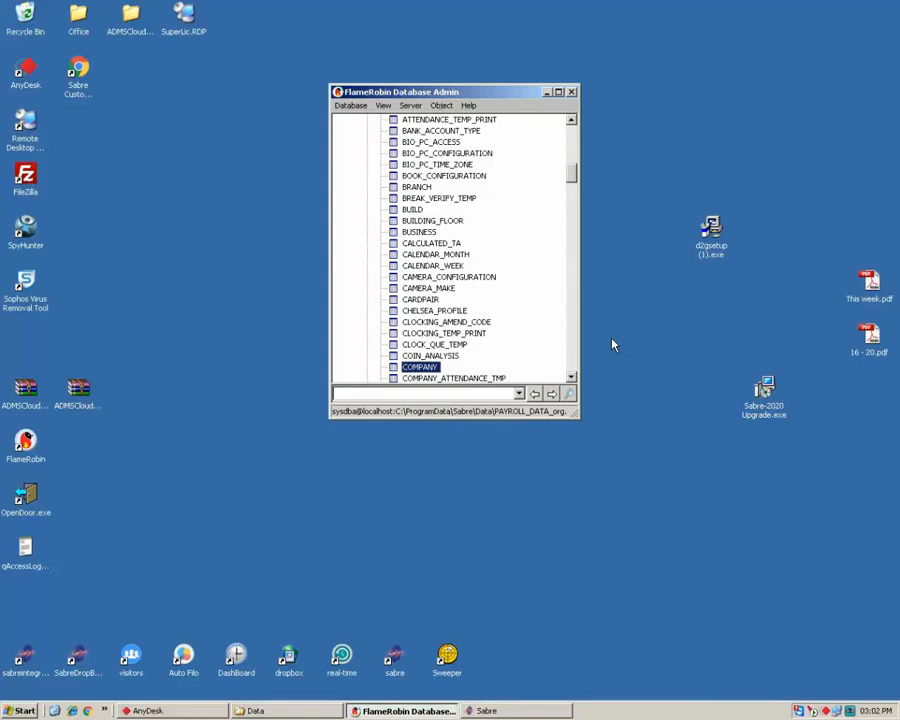
pyautogui.rightClick(400, 372)
pyautogui.click(433, 390)
# Examine the company names in the old dbase COMPANY data, close the query window and return to the Sabre database.
pyautogui.click(150, 256)
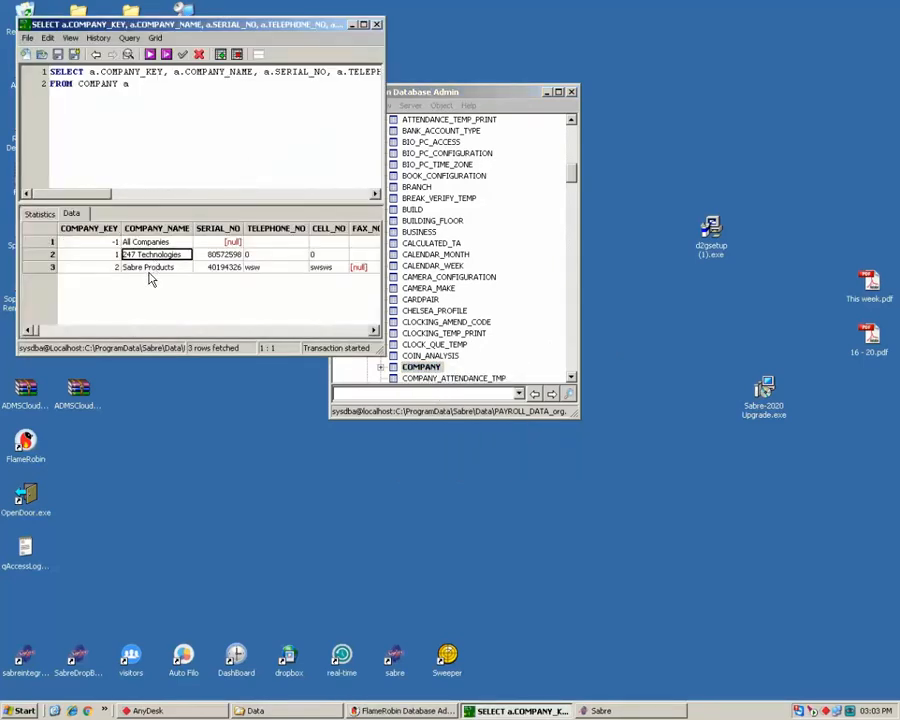
pyautogui.click(149, 270)
pyautogui.click(170, 256)
pyautogui.click(175, 256)
pyautogui.moveTo(182, 258); pyautogui.dragTo(126, 256)
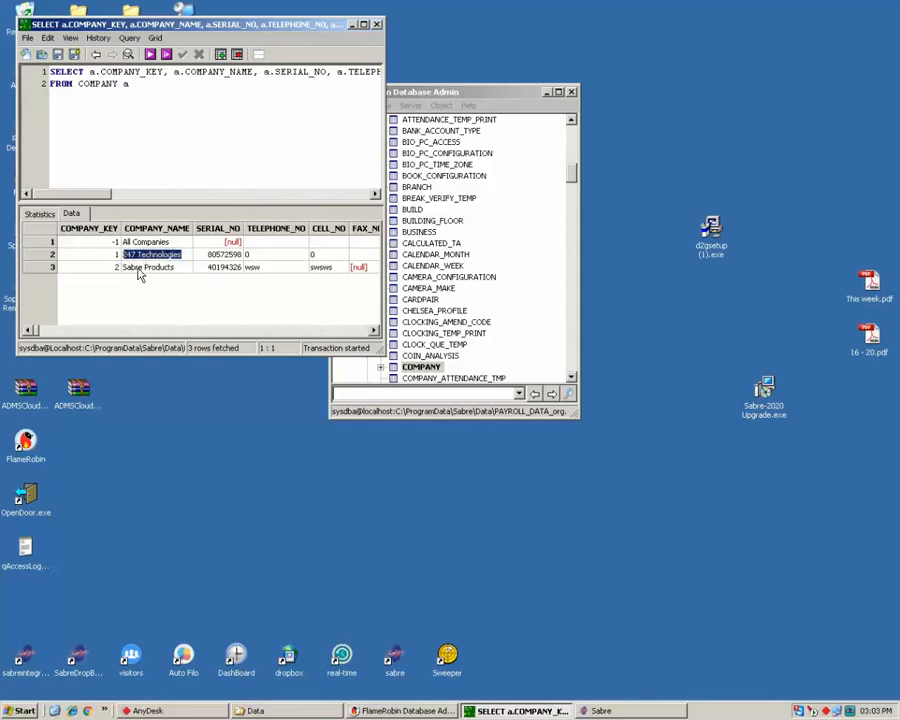
pyautogui.click(376, 24)
pyautogui.scroll(1, 573, 177)
pyautogui.moveTo(573, 177); pyautogui.dragTo(568, 140)
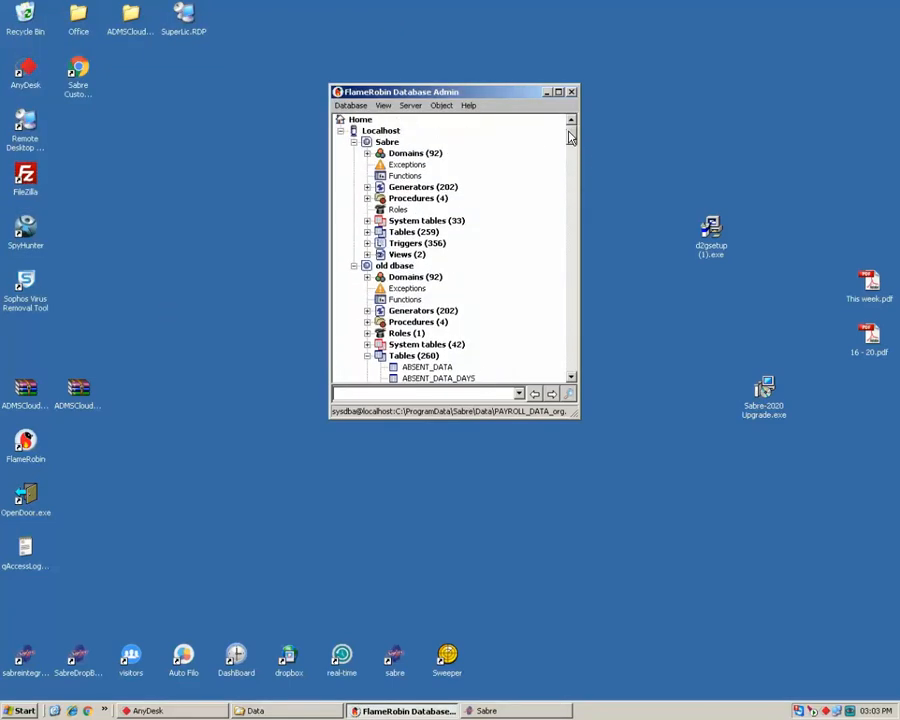
# Collapse the old dbase table list and database node, leaving only the Sabre database expanded.
pyautogui.click(367, 357)
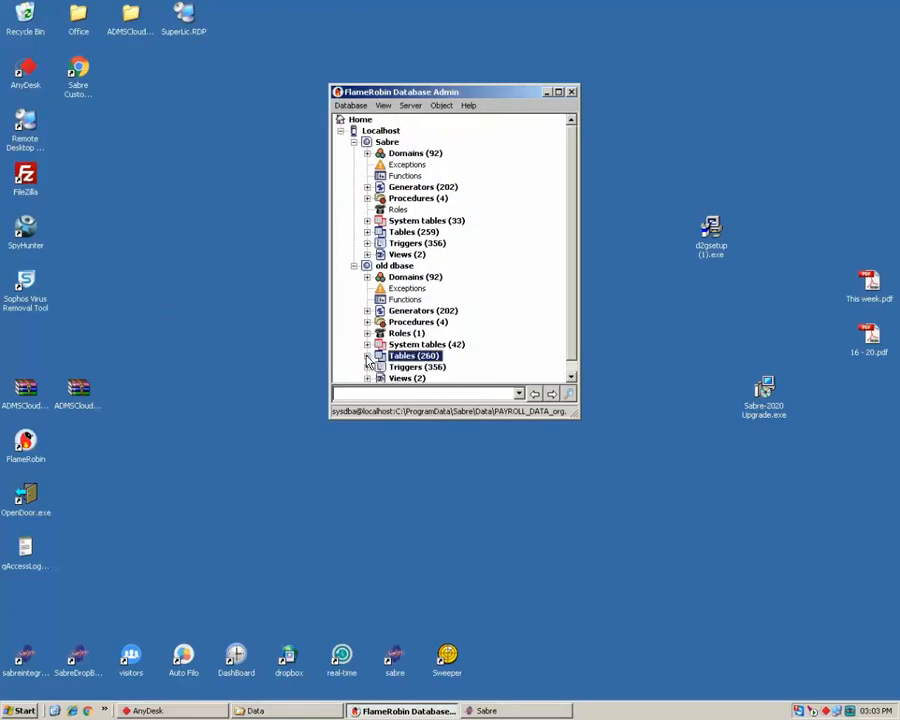
pyautogui.click(354, 142)
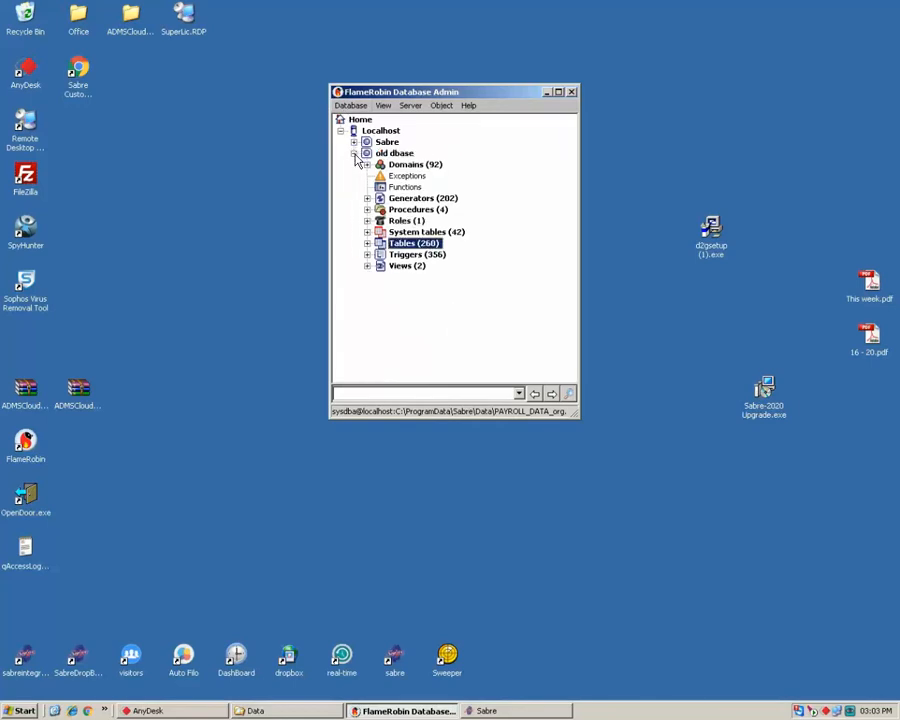
pyautogui.click(354, 153)
pyautogui.click(354, 142)
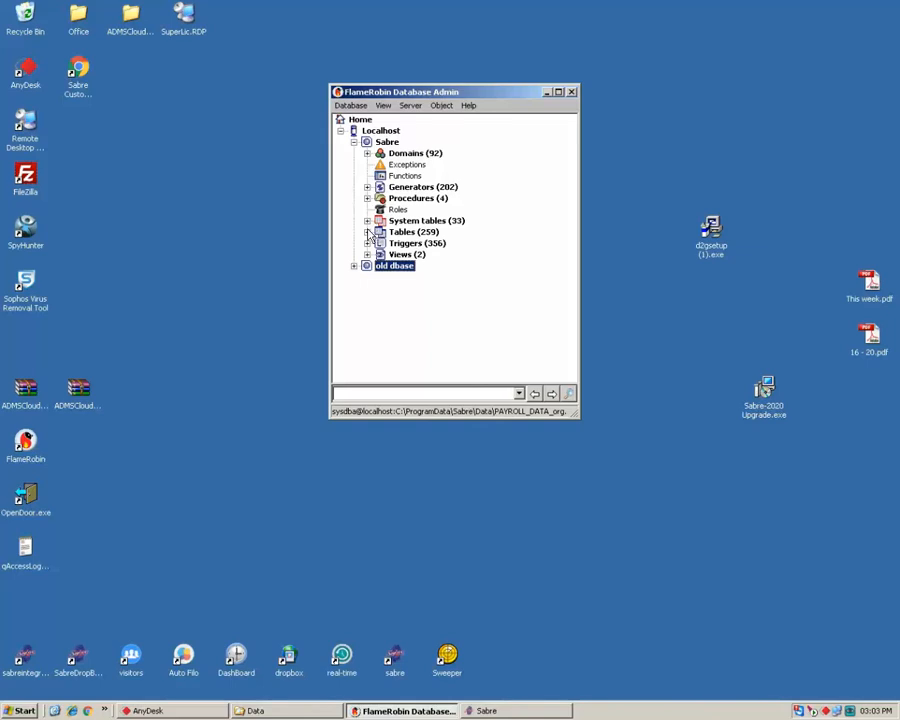
# Find the COMPANY table among the Sabre tables and run a select query on it.
pyautogui.click(368, 232)
pyautogui.click(451, 312)
pyautogui.write('co')
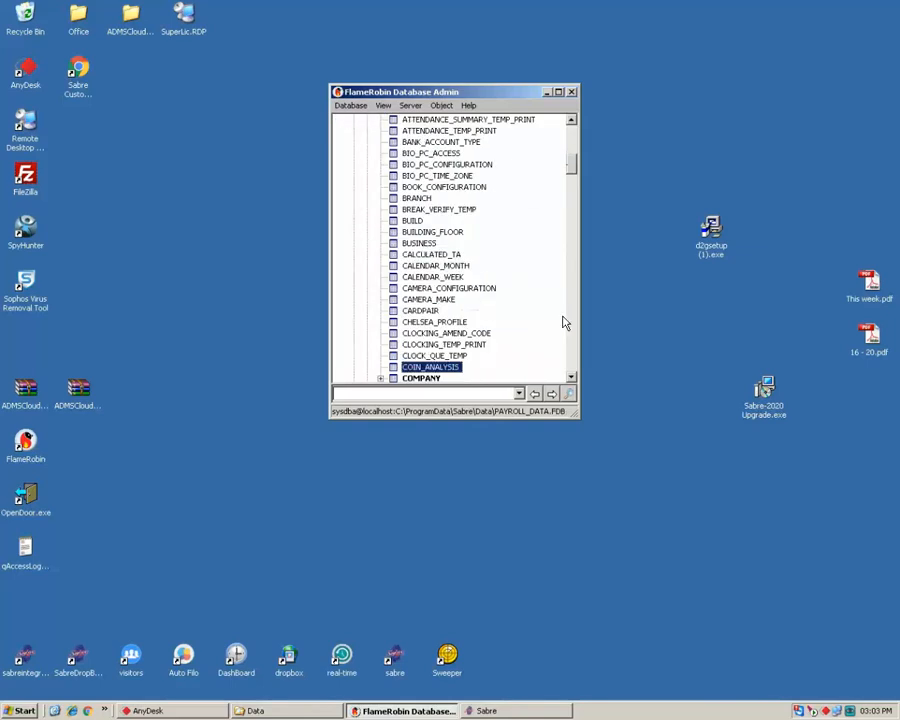
pyautogui.write('m')
pyautogui.rightClick(393, 372)
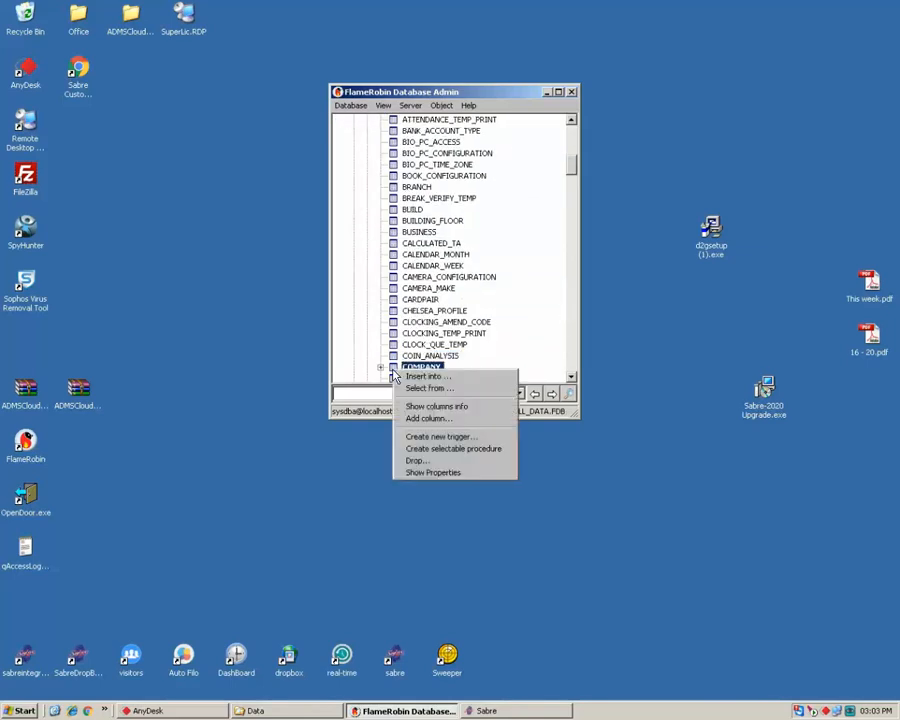
pyautogui.click(428, 388)
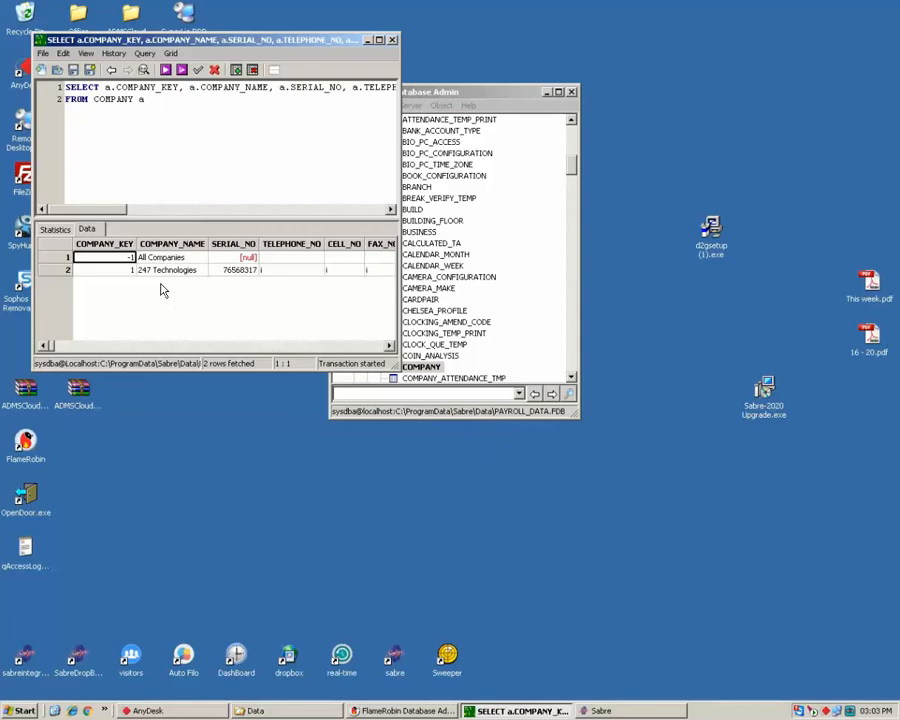
# Examine the second company's name in the Sabre COMPANY data, re-run the query and close its window.
pyautogui.click(166, 273)
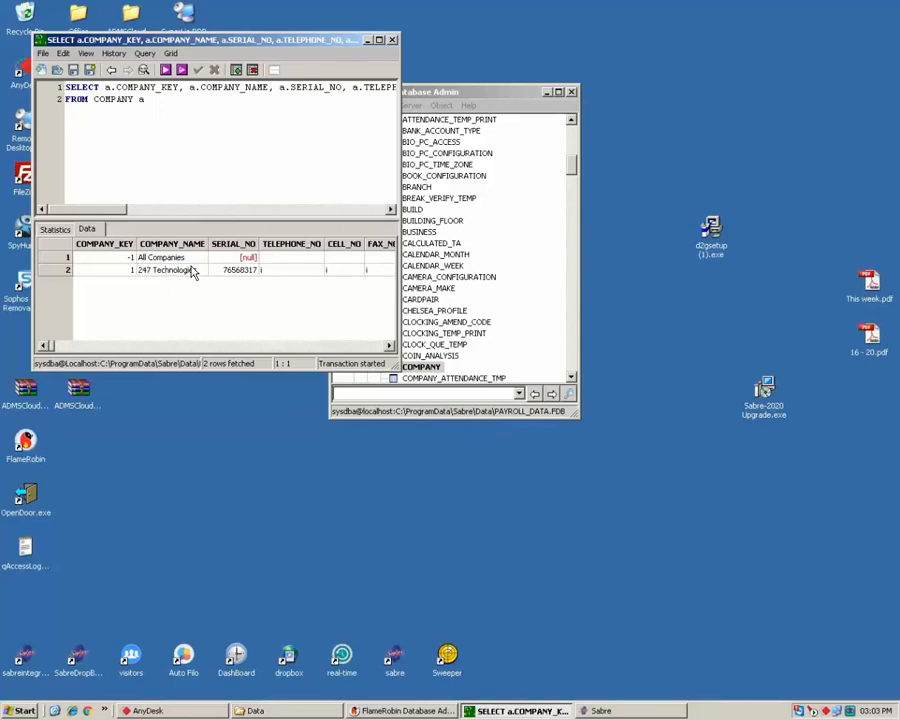
pyautogui.moveTo(200, 271); pyautogui.dragTo(142, 278)
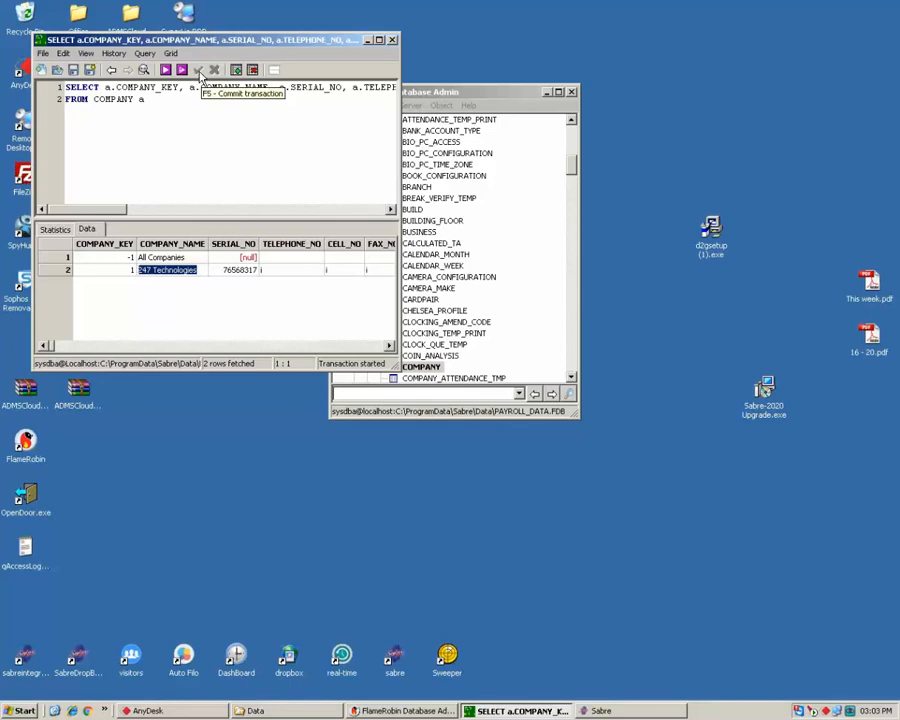
pyautogui.click(167, 71)
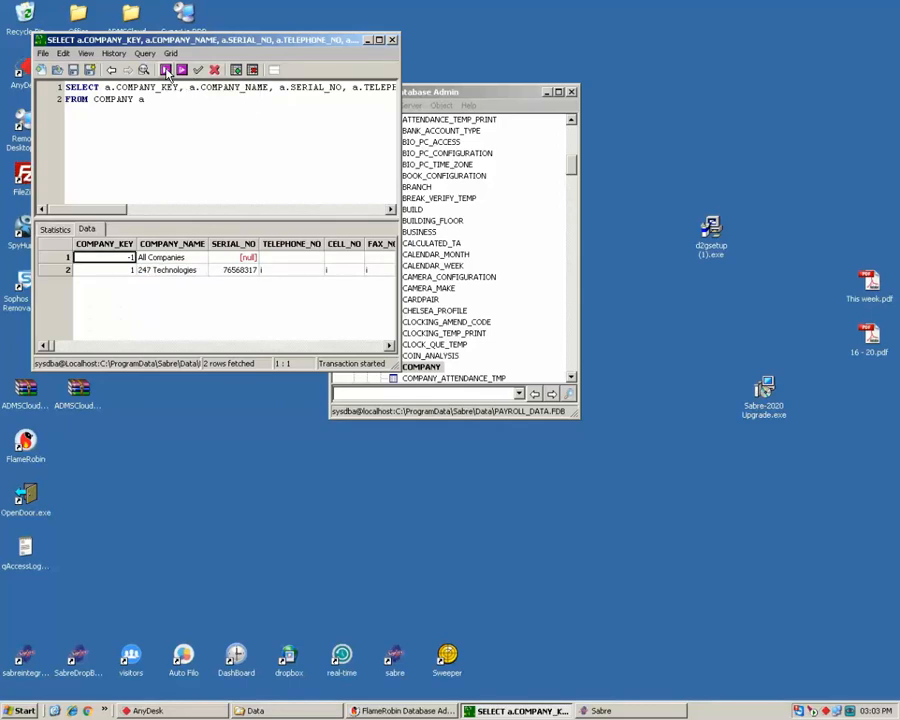
pyautogui.click(392, 41)
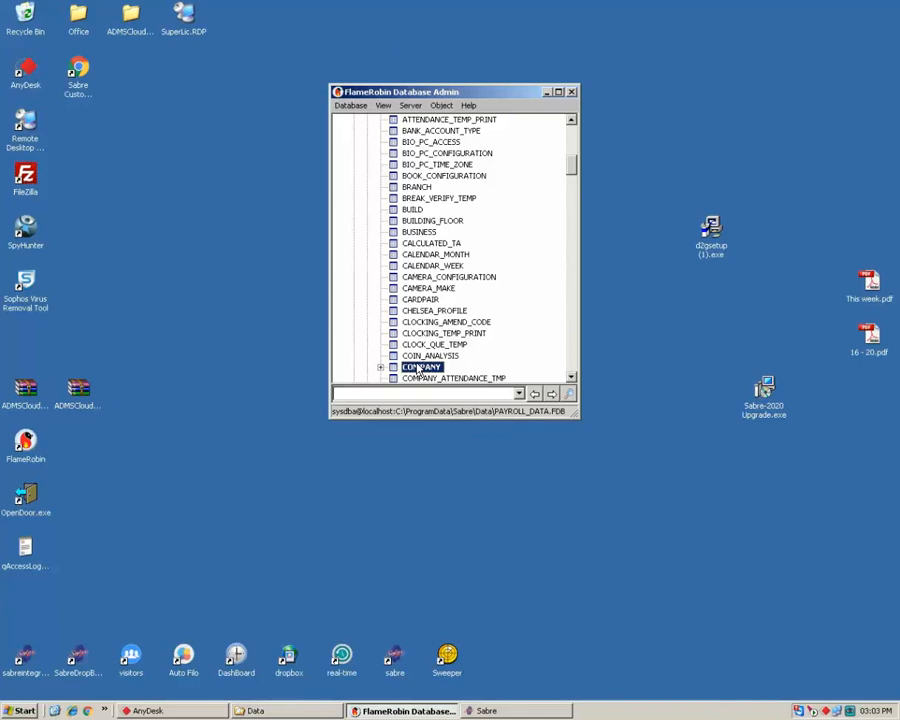
# Run a select query on the Sabre database's EMPLOYEE table, execute it again and close the query window.
pyautogui.moveTo(572, 172); pyautogui.dragTo(573, 149)
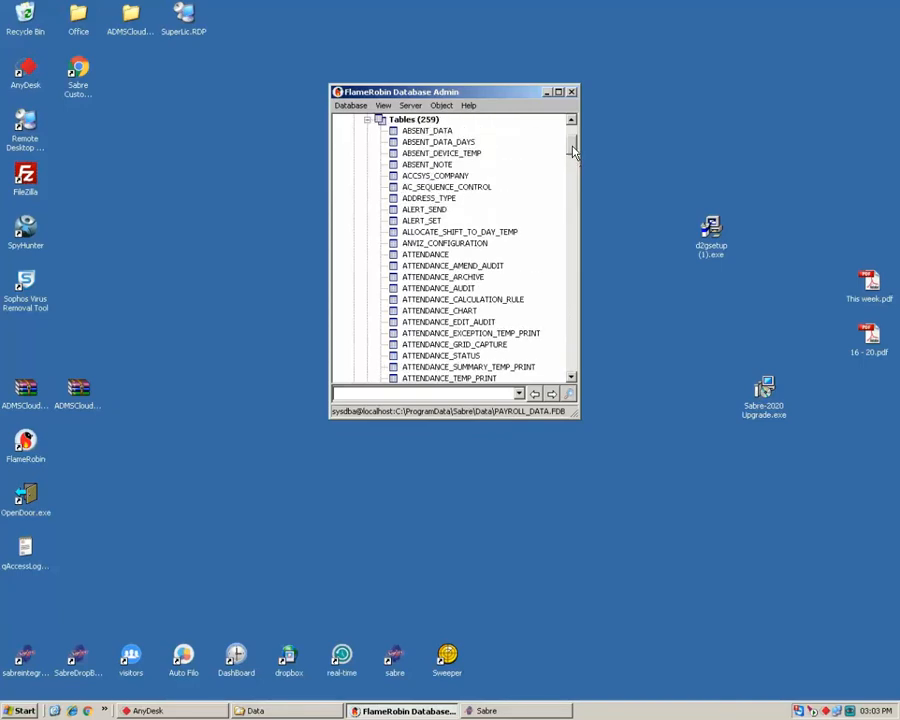
pyautogui.click(367, 154)
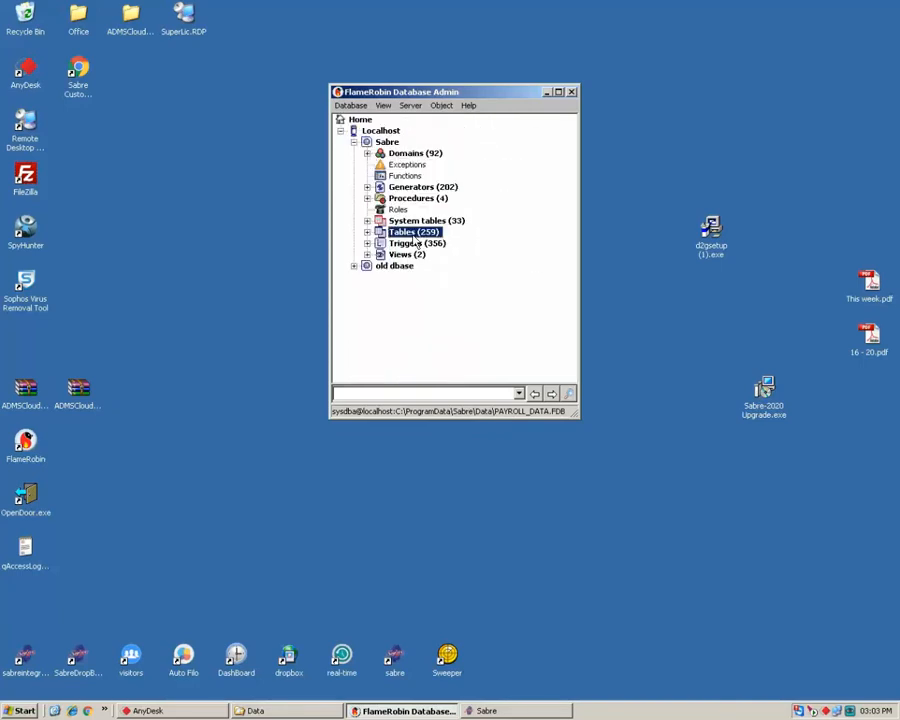
pyautogui.click(367, 232)
pyautogui.click(425, 254)
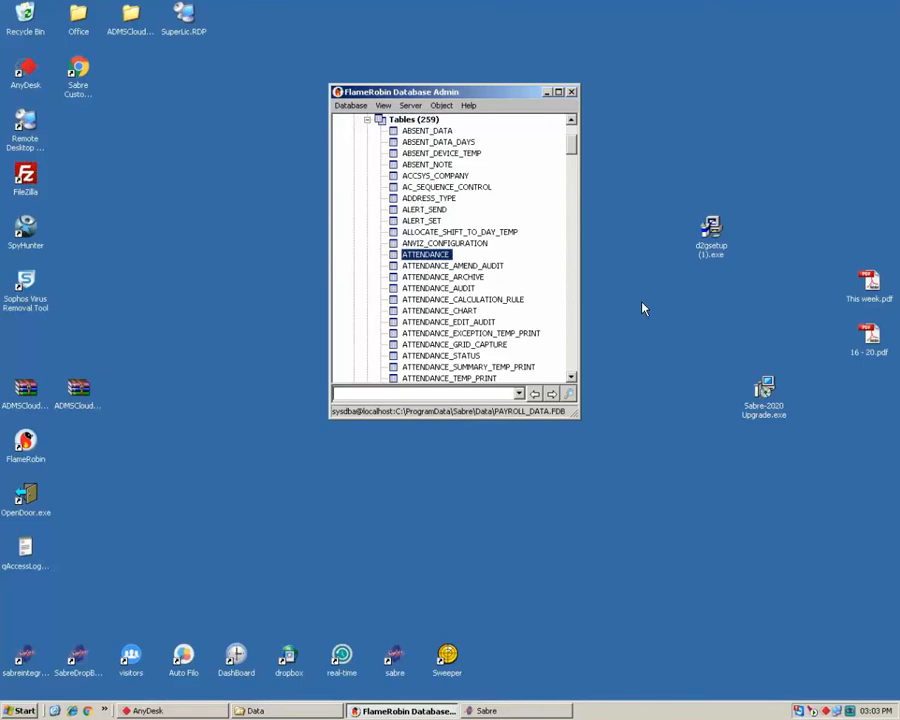
pyautogui.write('emp')
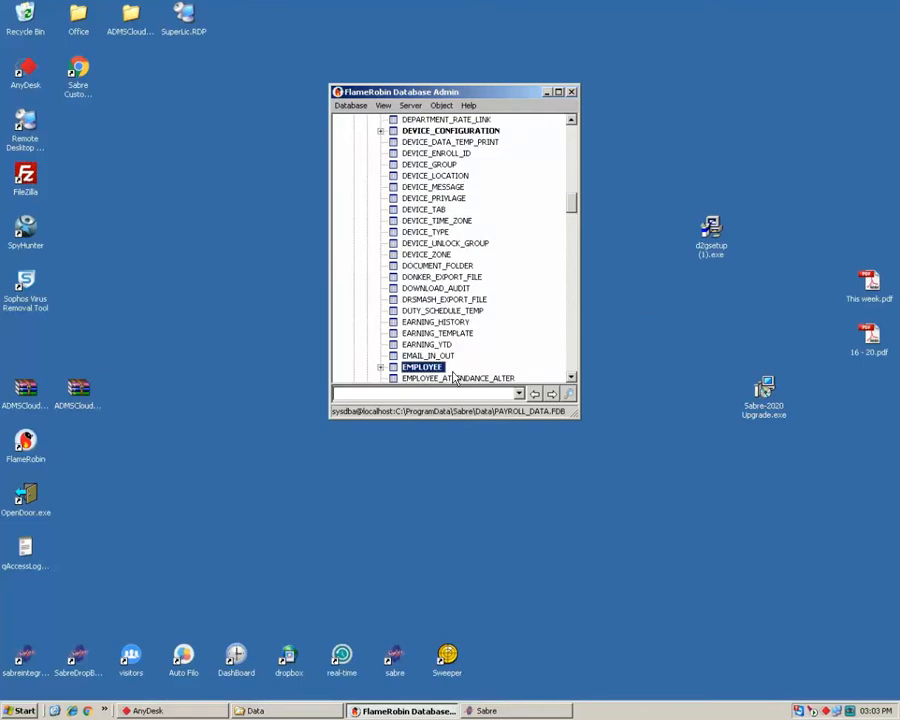
pyautogui.rightClick(401, 372)
pyautogui.click(422, 383)
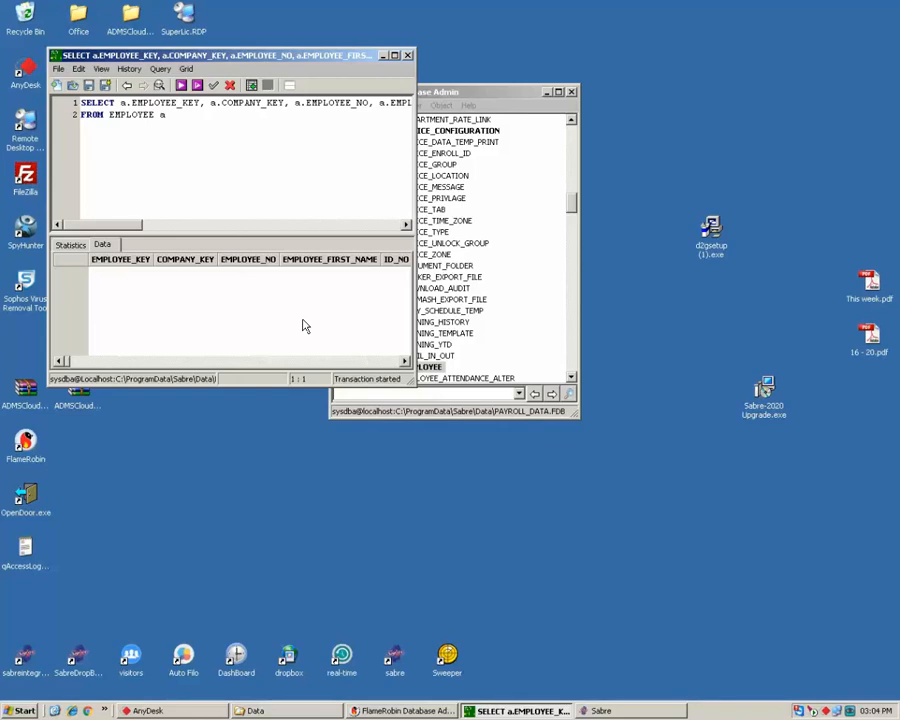
pyautogui.click(181, 85)
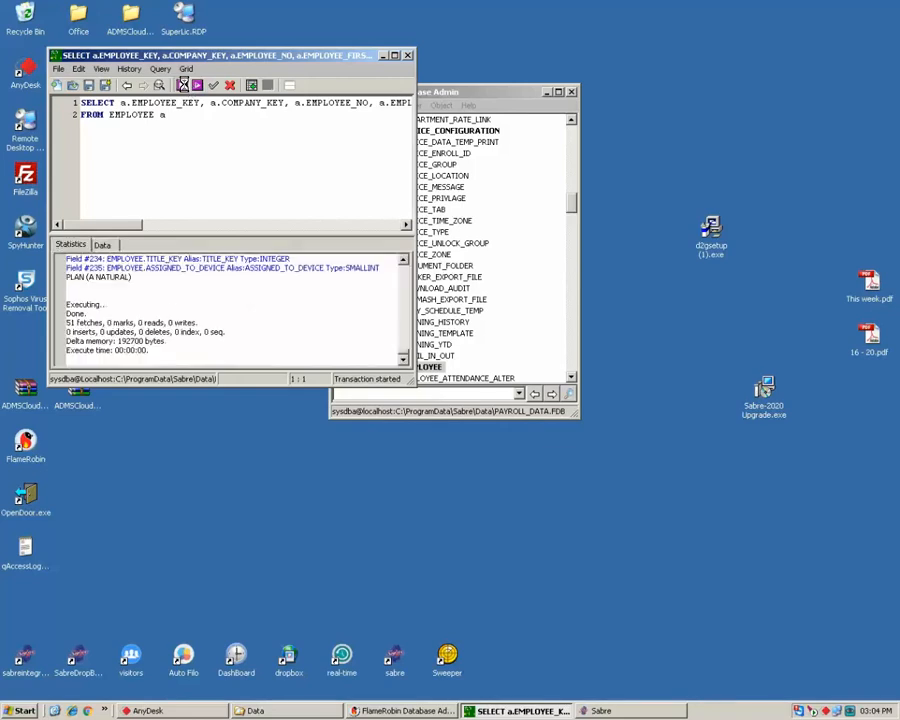
pyautogui.click(407, 55)
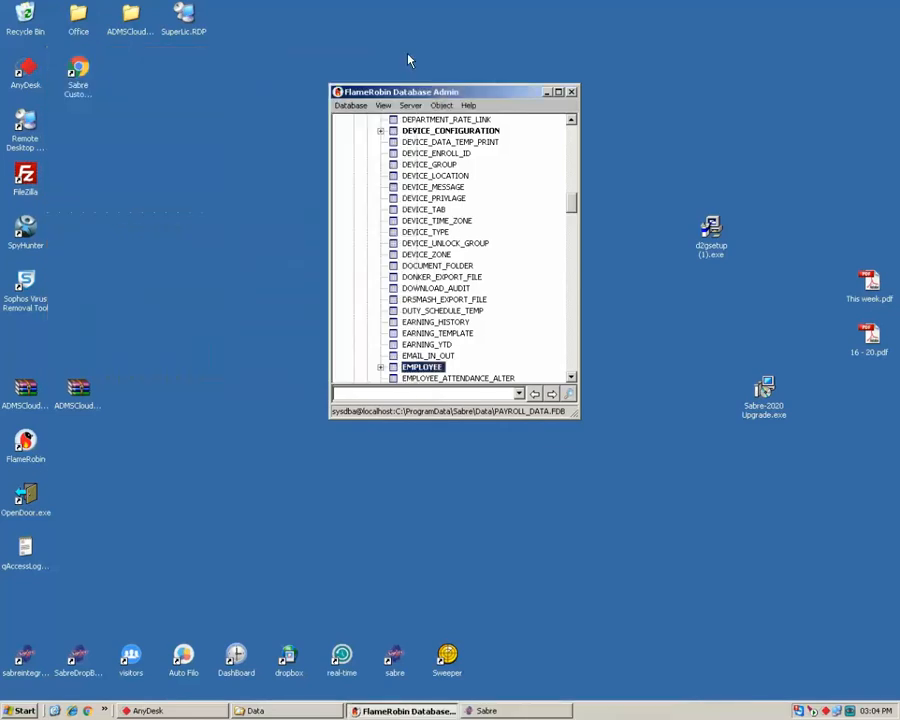
# Collapse the Sabre tables, find the EMPLOYEE table in old dbase and run a select query on it.
pyautogui.moveTo(572, 202); pyautogui.dragTo(572, 126)
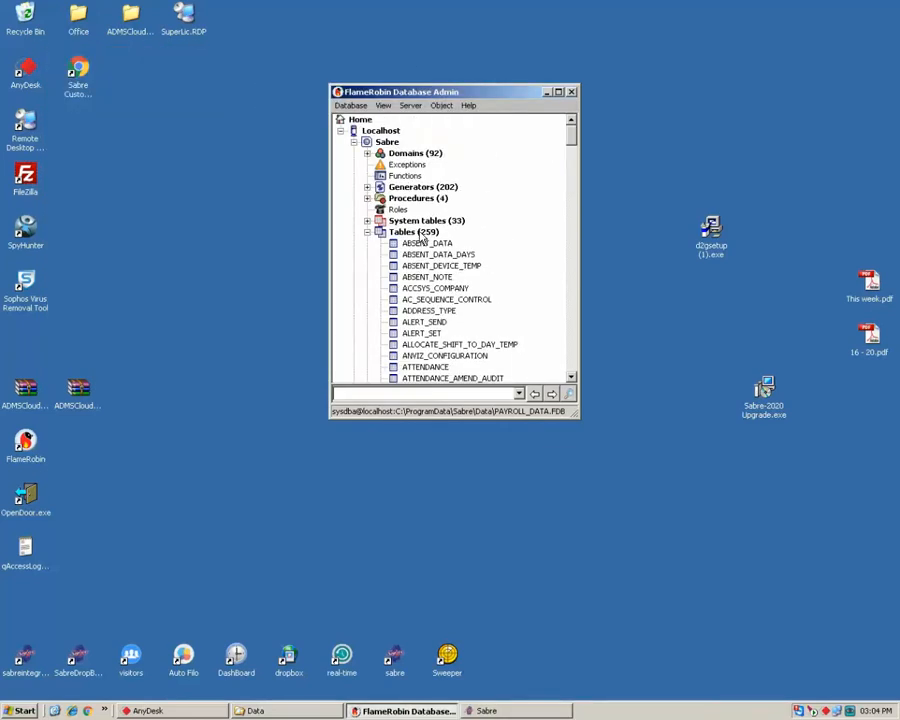
pyautogui.click(367, 232)
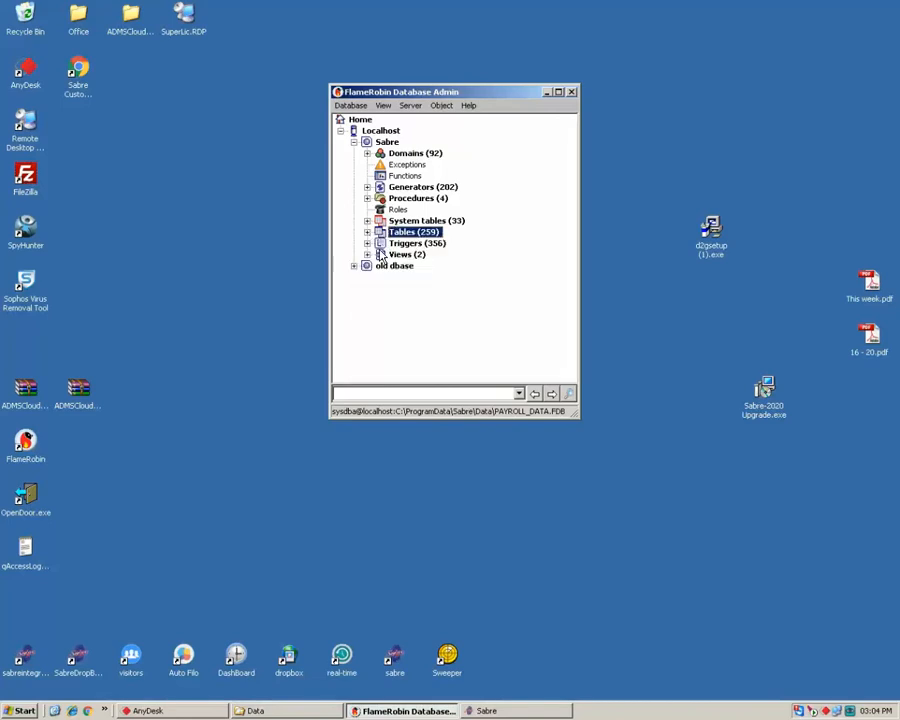
pyautogui.click(353, 265)
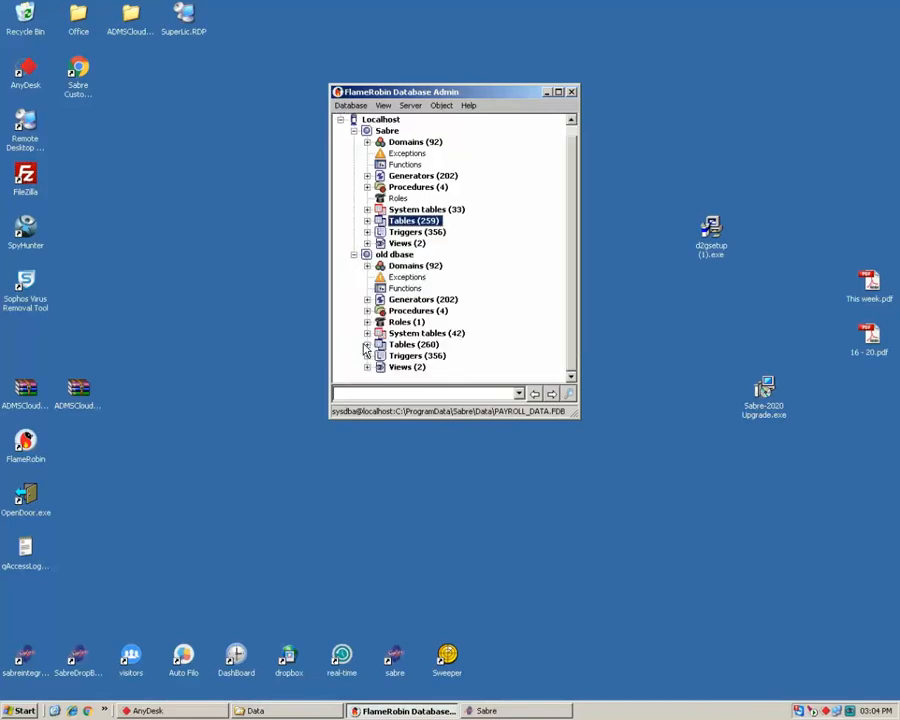
pyautogui.click(367, 343)
pyautogui.click(440, 358)
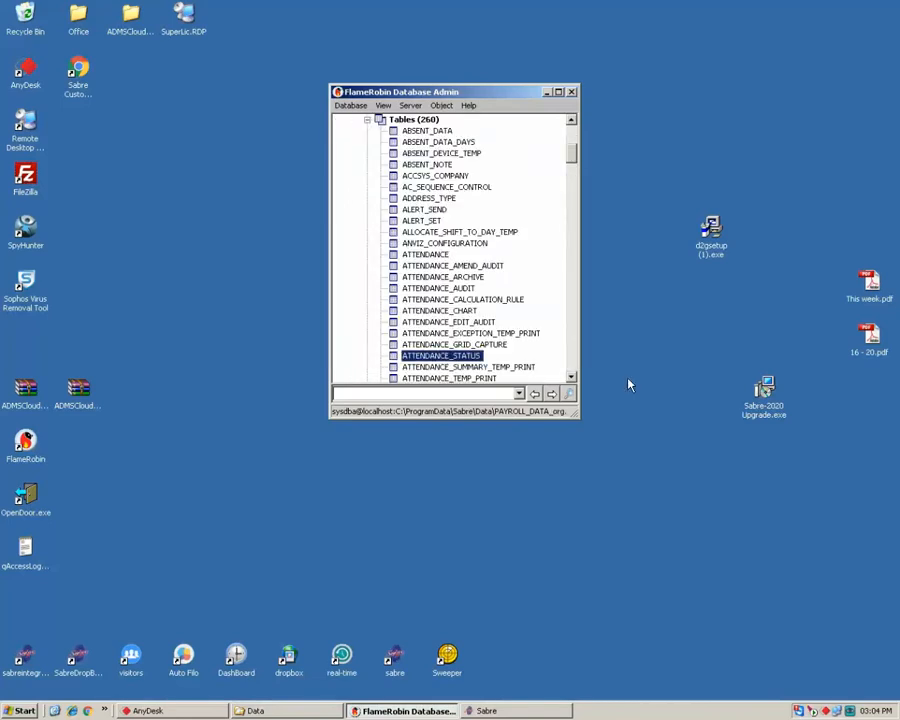
pyautogui.write('emp')
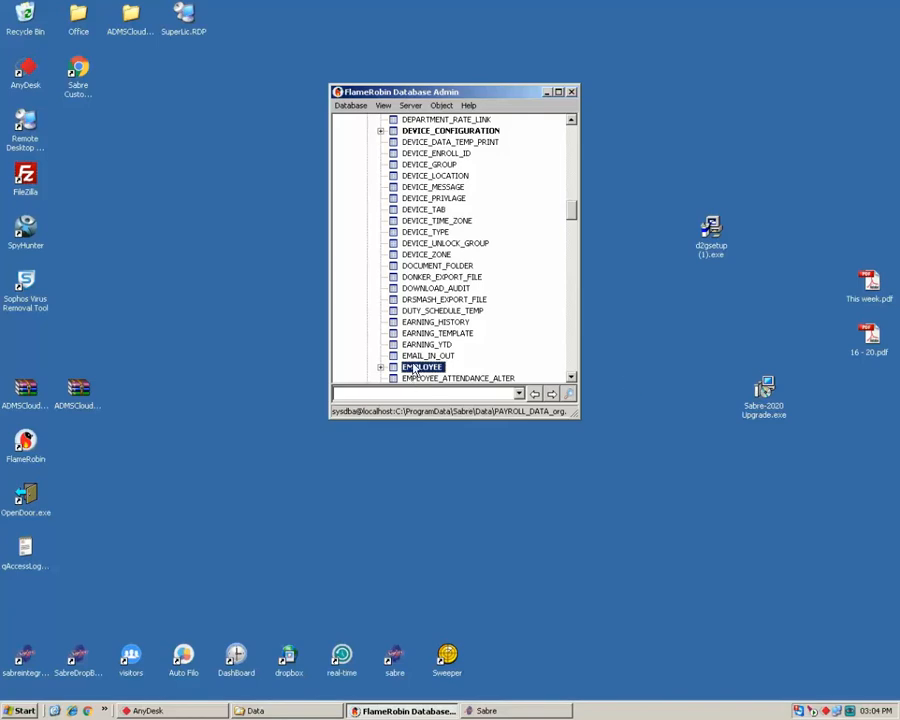
pyautogui.rightClick(411, 367)
pyautogui.click(440, 382)
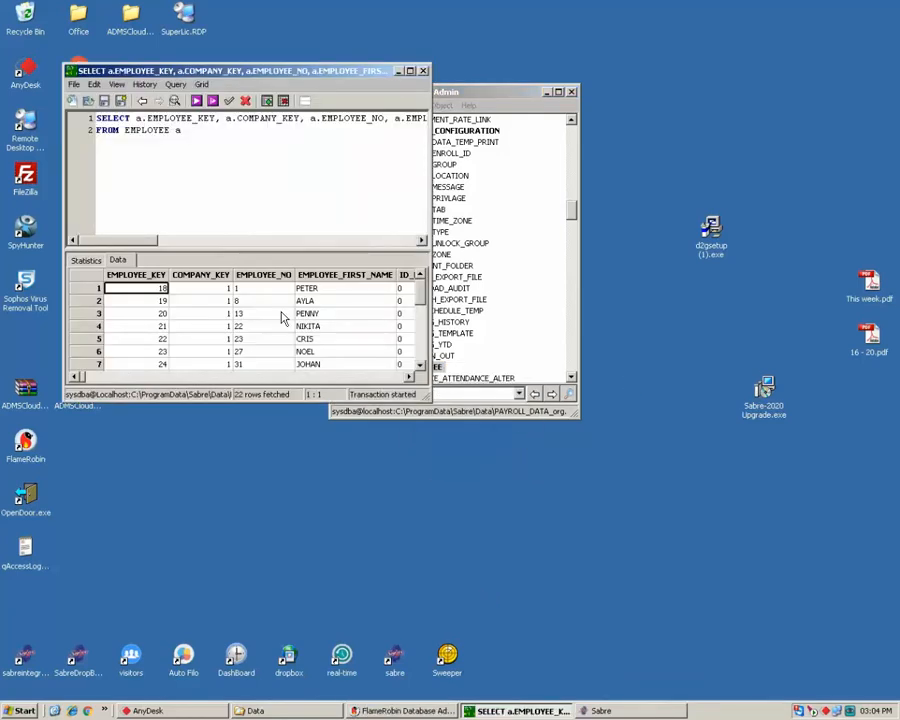
# Enlarge the query window, copy all old dbase employee rows as INSERT statements and close the window.
pyautogui.moveTo(428, 382); pyautogui.dragTo(684, 566)
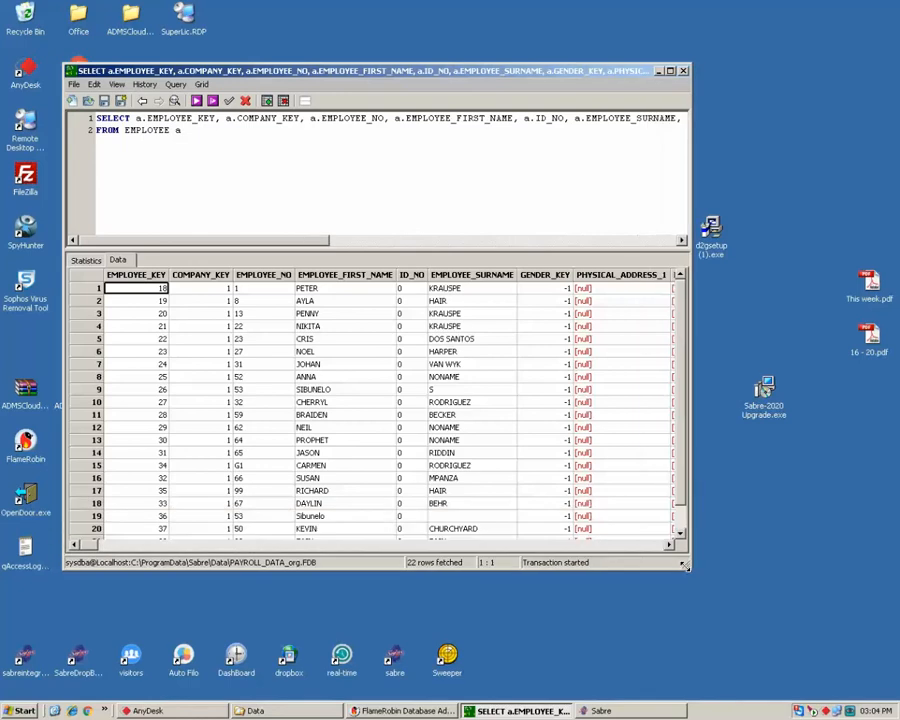
pyautogui.moveTo(680, 438); pyautogui.dragTo(674, 391)
pyautogui.click(87, 278)
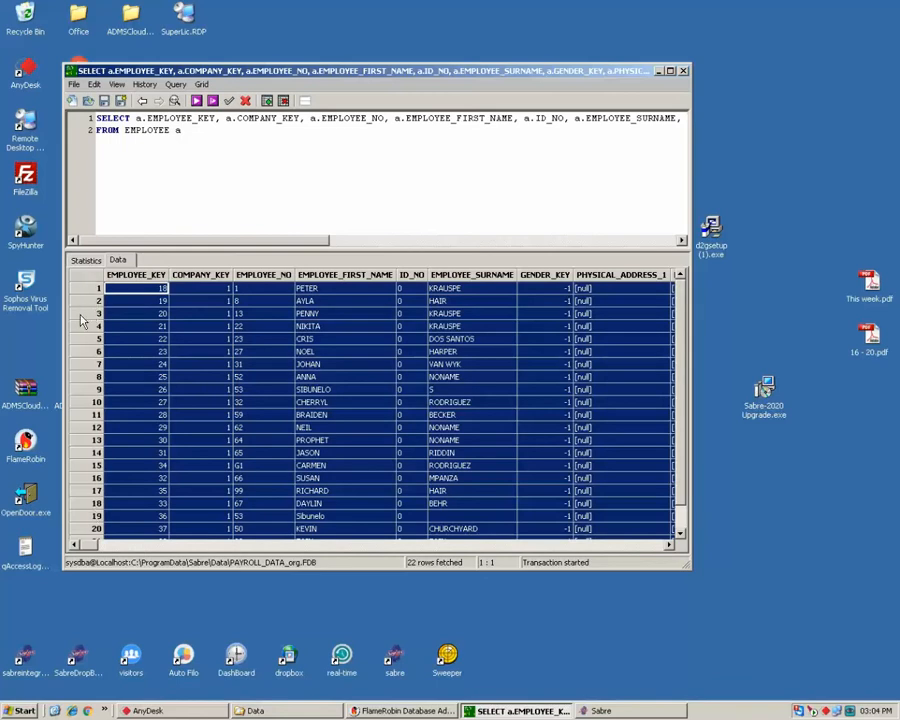
pyautogui.rightClick(86, 306)
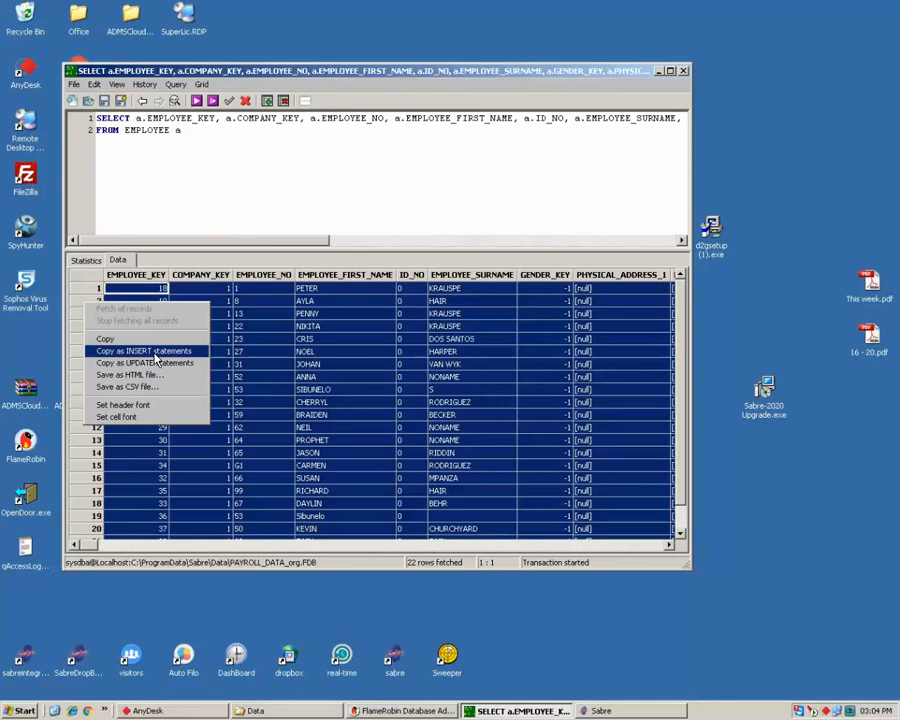
pyautogui.click(155, 353)
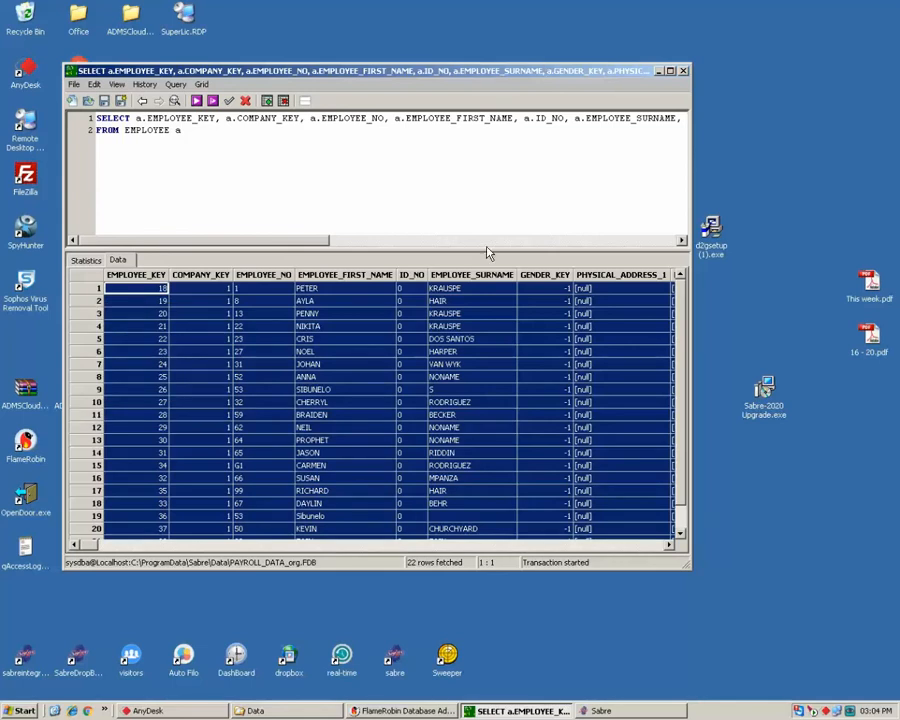
pyautogui.click(684, 70)
pyautogui.moveTo(573, 207); pyautogui.dragTo(575, 133)
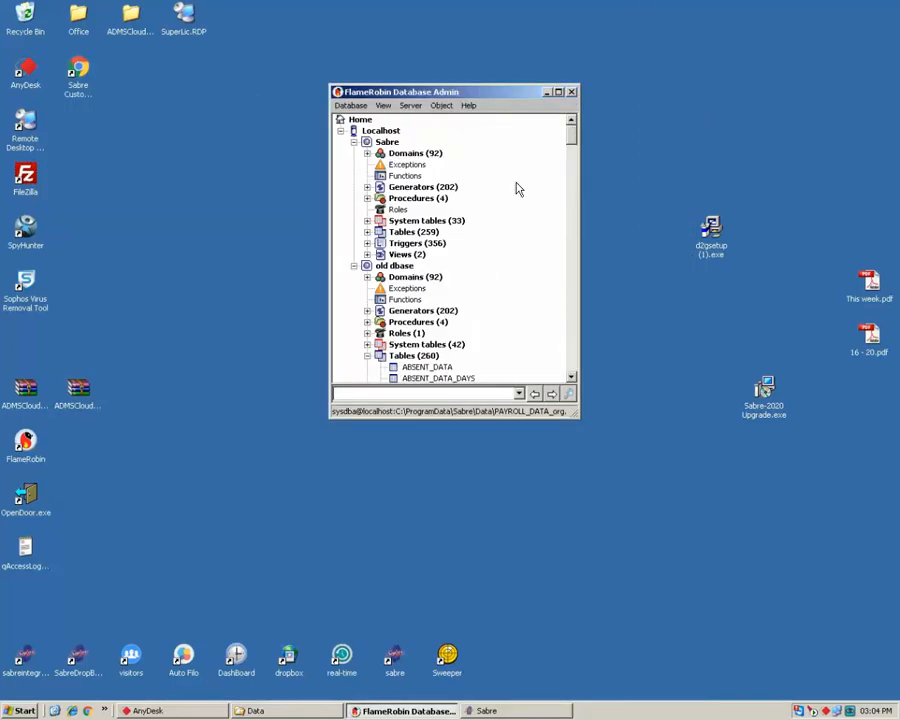
pyautogui.click(392, 358)
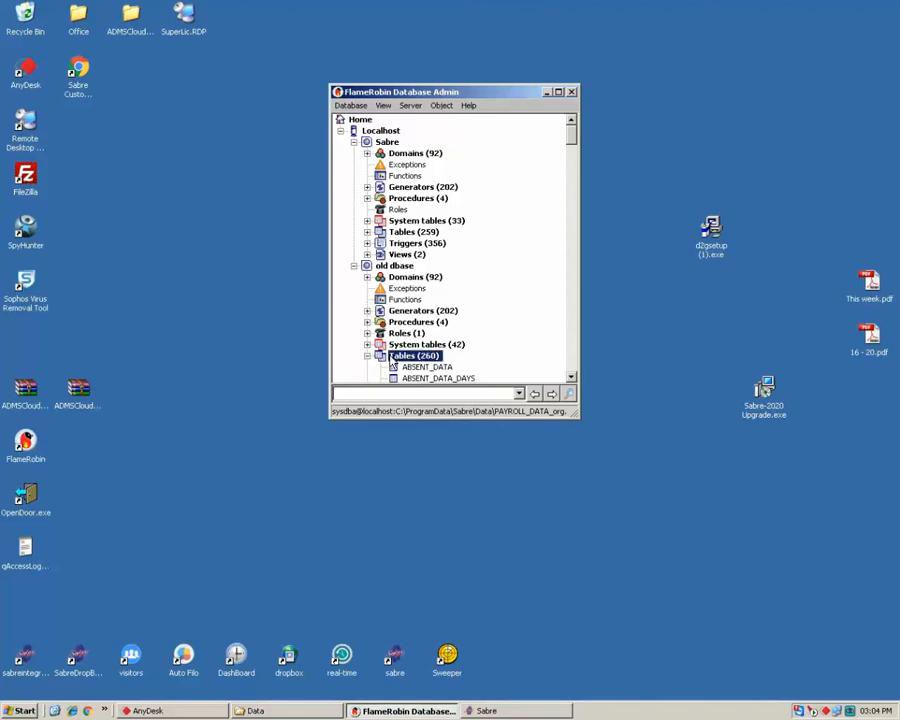
pyautogui.click(571, 377)
pyautogui.click(571, 377)
pyautogui.click(571, 377)
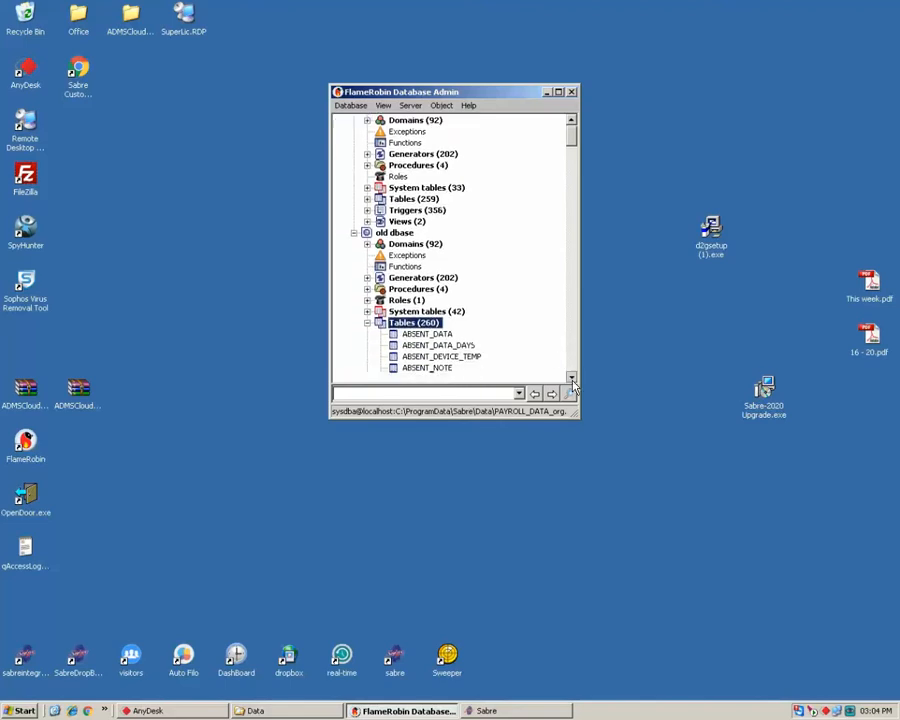
pyautogui.click(449, 371)
pyautogui.press('e')
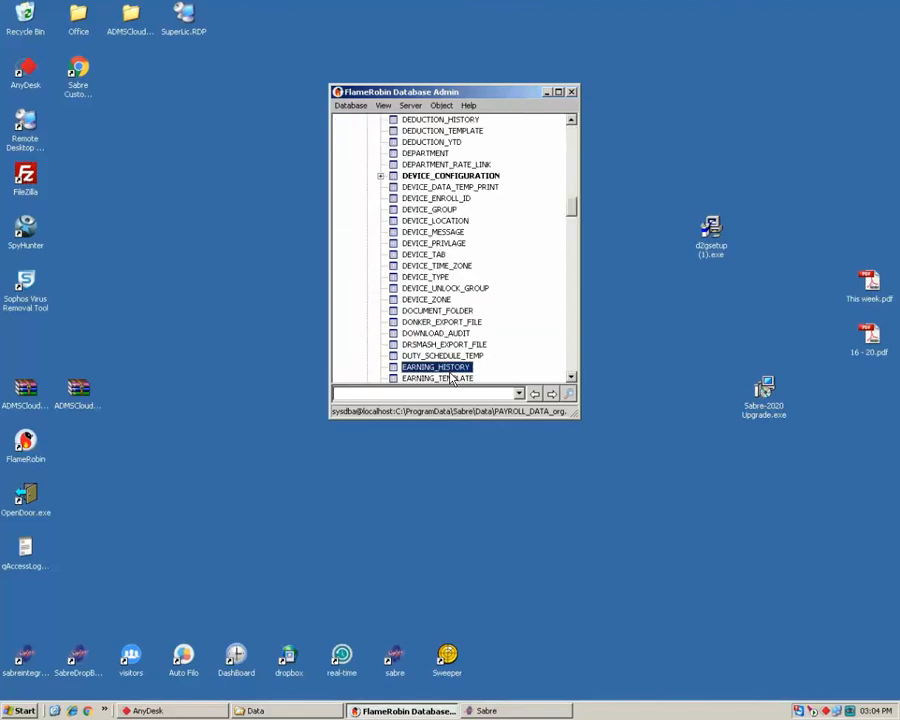
pyautogui.moveTo(575, 200); pyautogui.dragTo(572, 144)
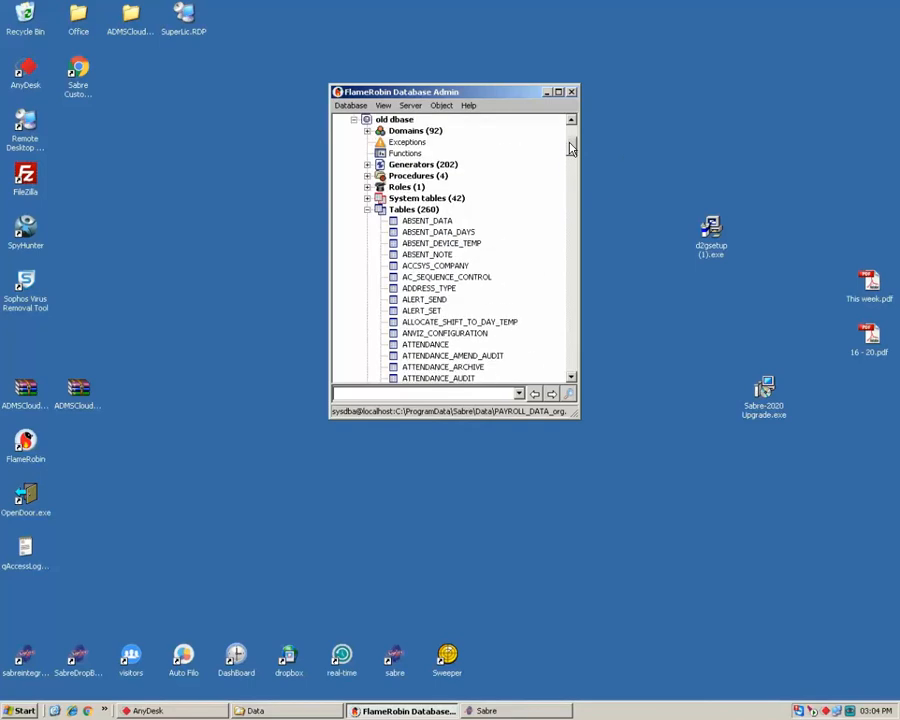
# Collapse the old dbase tables and open an empty SQL query window for the Sabre database.
pyautogui.click(378, 210)
pyautogui.click(366, 133)
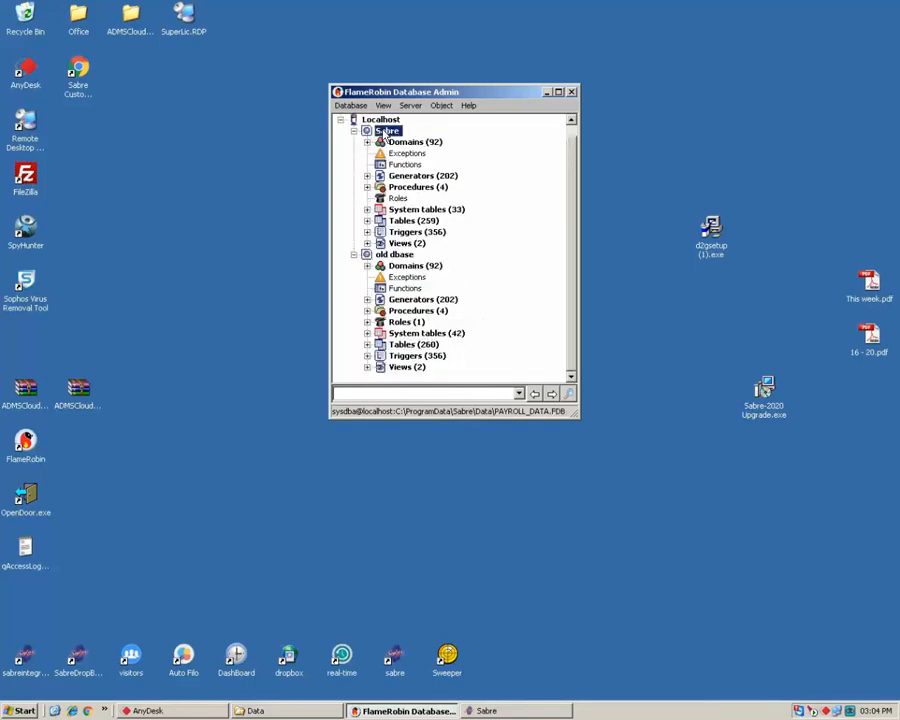
pyautogui.rightClick(387, 133)
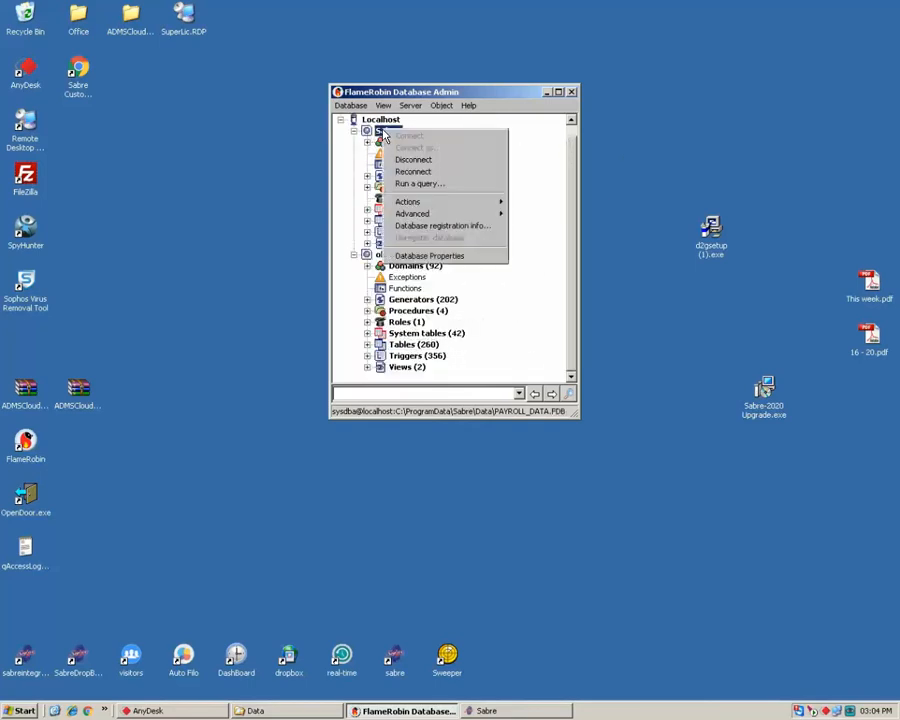
pyautogui.click(420, 188)
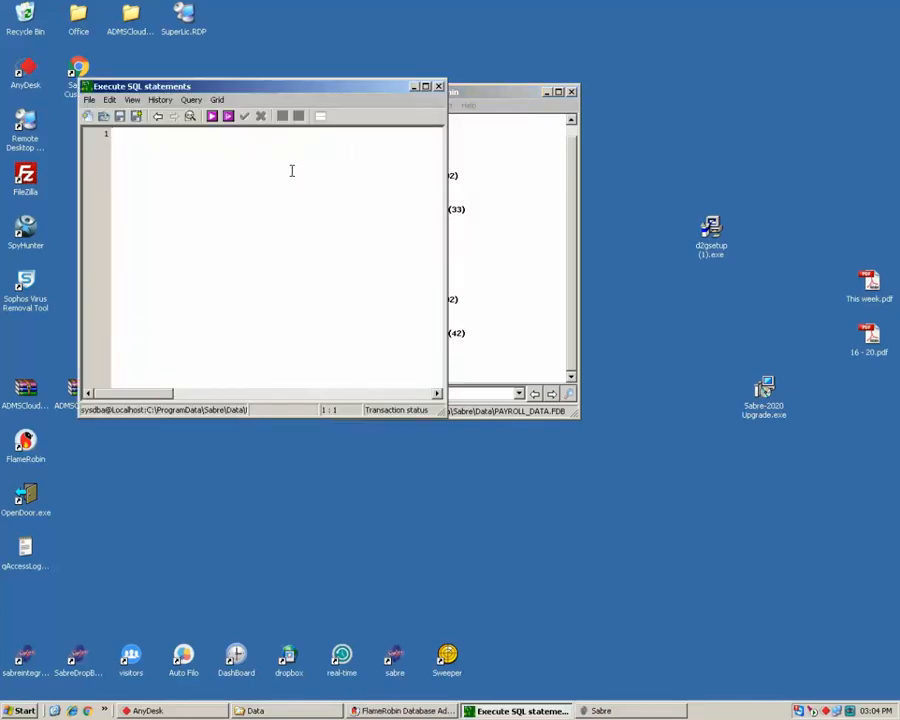
# Paste the copied EMPLOYEE INSERT statements into the Sabre query window, execute and commit them, and close the window.
pyautogui.hotkey('ctrl', 'v')
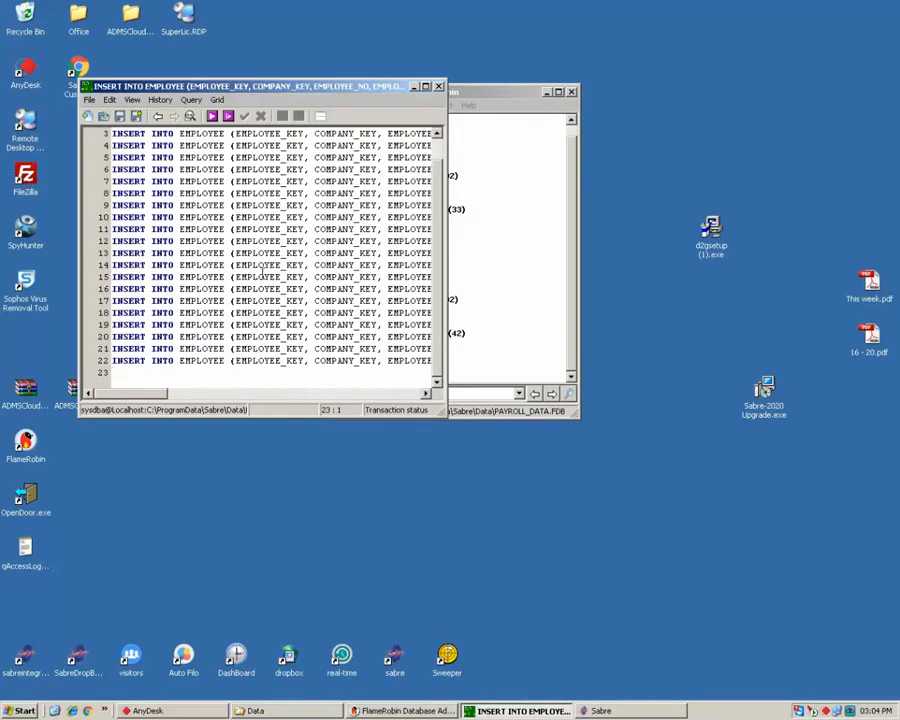
pyautogui.moveTo(157, 398); pyautogui.dragTo(427, 398)
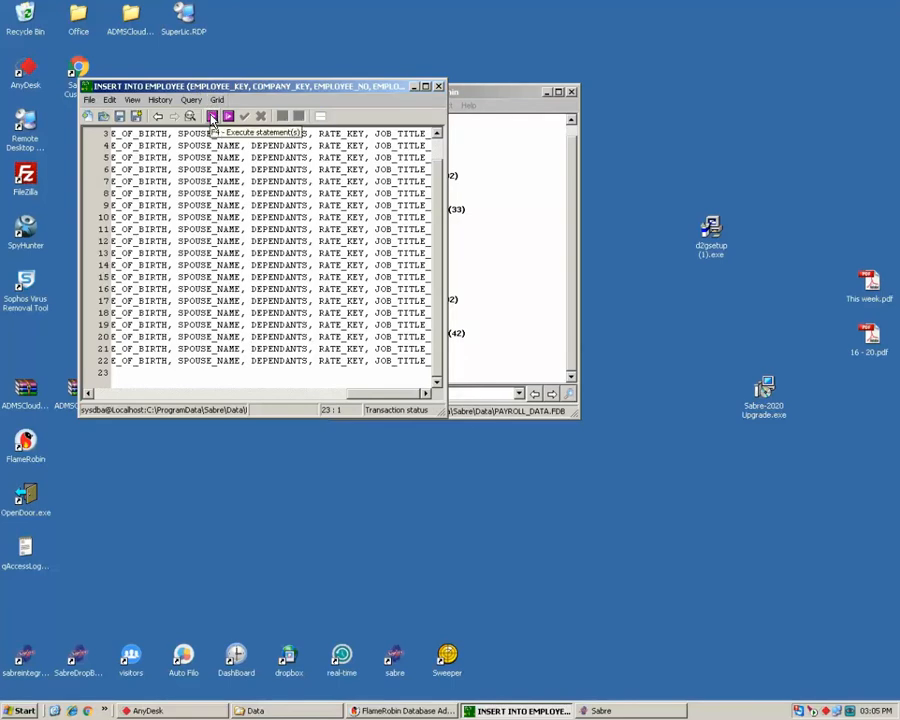
pyautogui.click(212, 118)
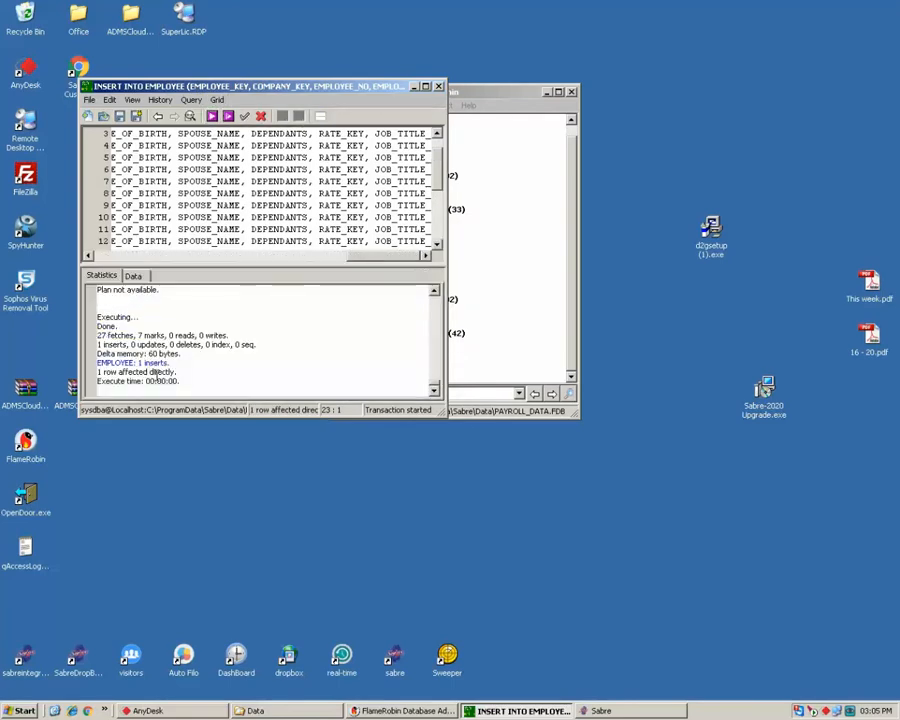
pyautogui.click(245, 118)
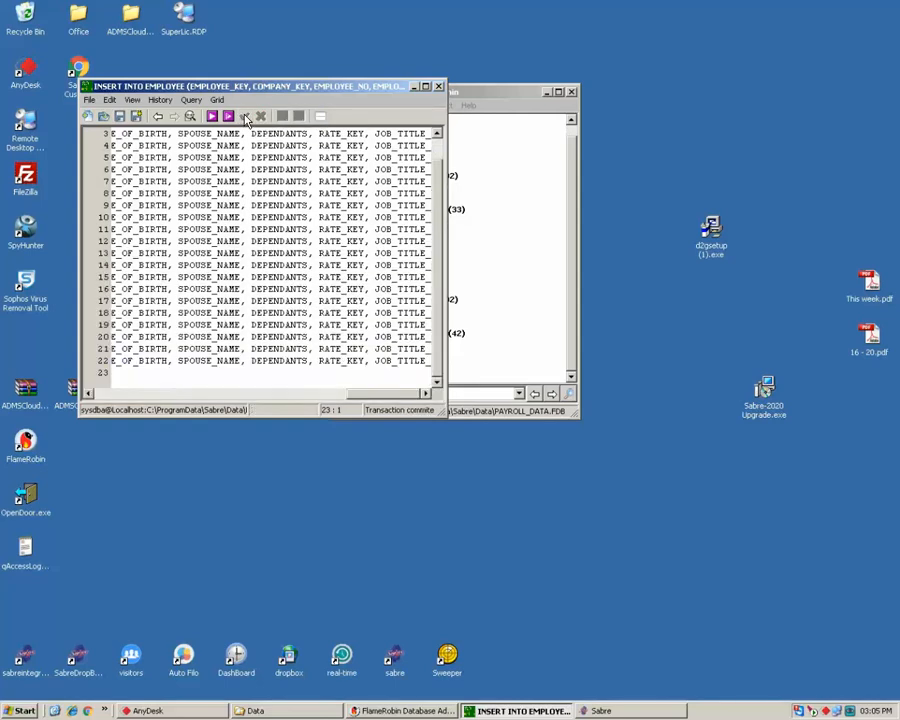
pyautogui.click(439, 91)
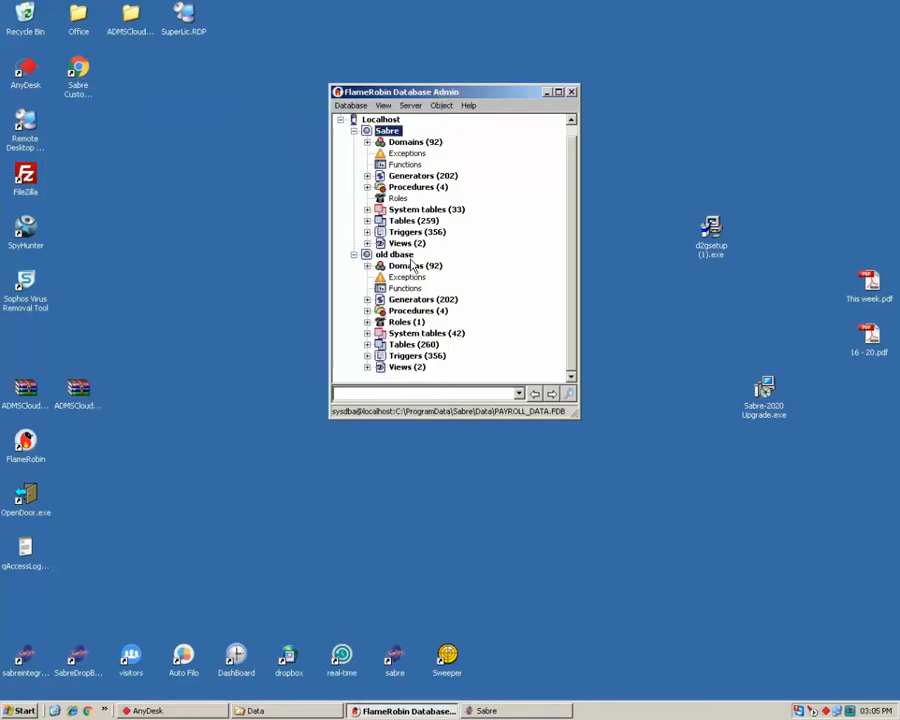
# Expand the Sabre tables, find the EMPLOYEE table and run a select query on it.
pyautogui.click(367, 220)
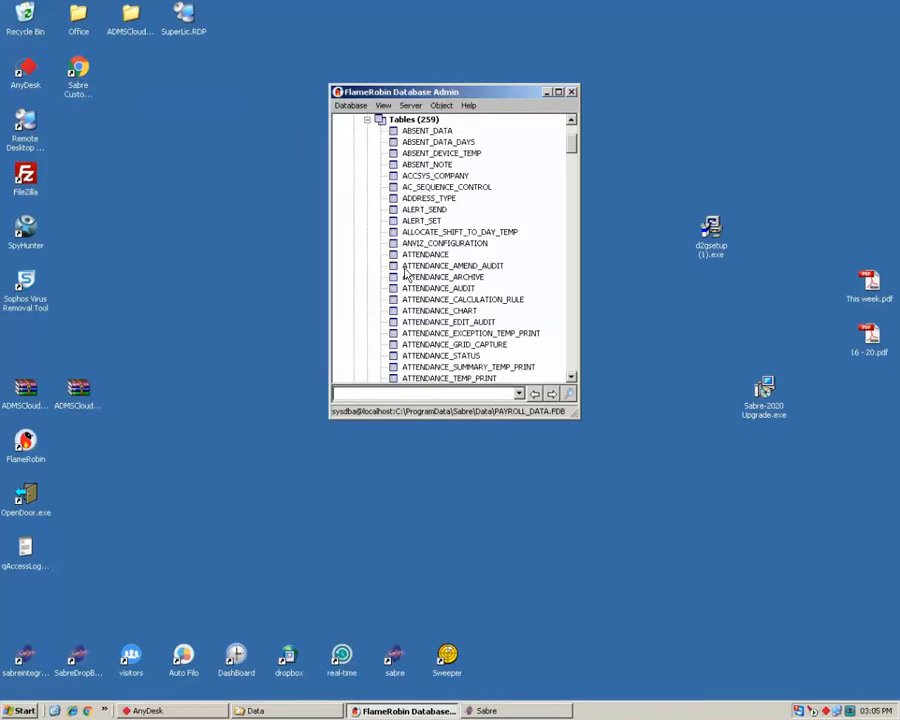
pyautogui.click(410, 276)
pyautogui.write('emp')
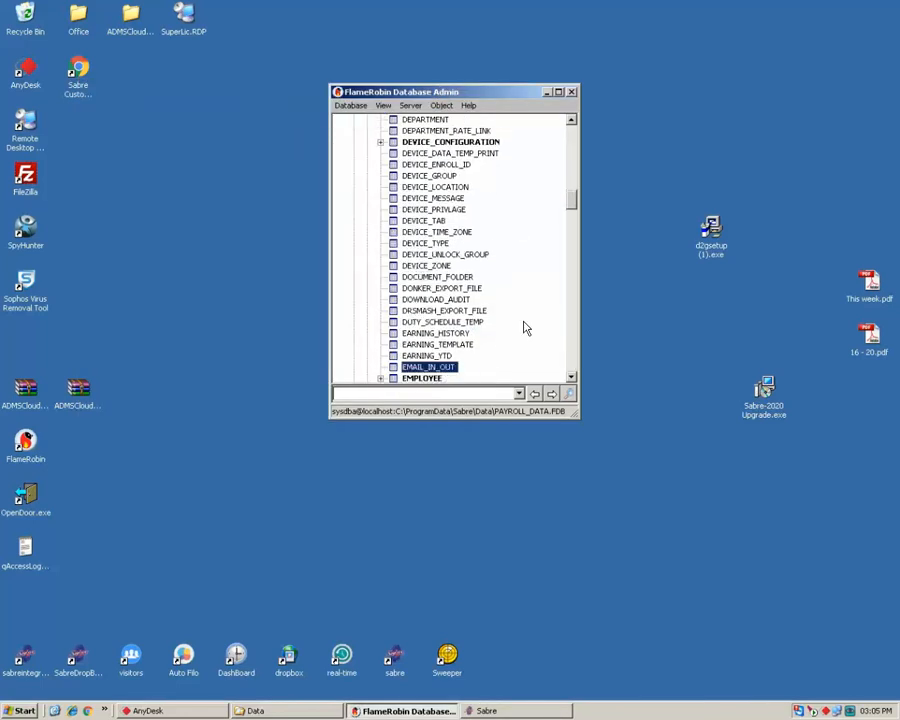
pyautogui.rightClick(403, 370)
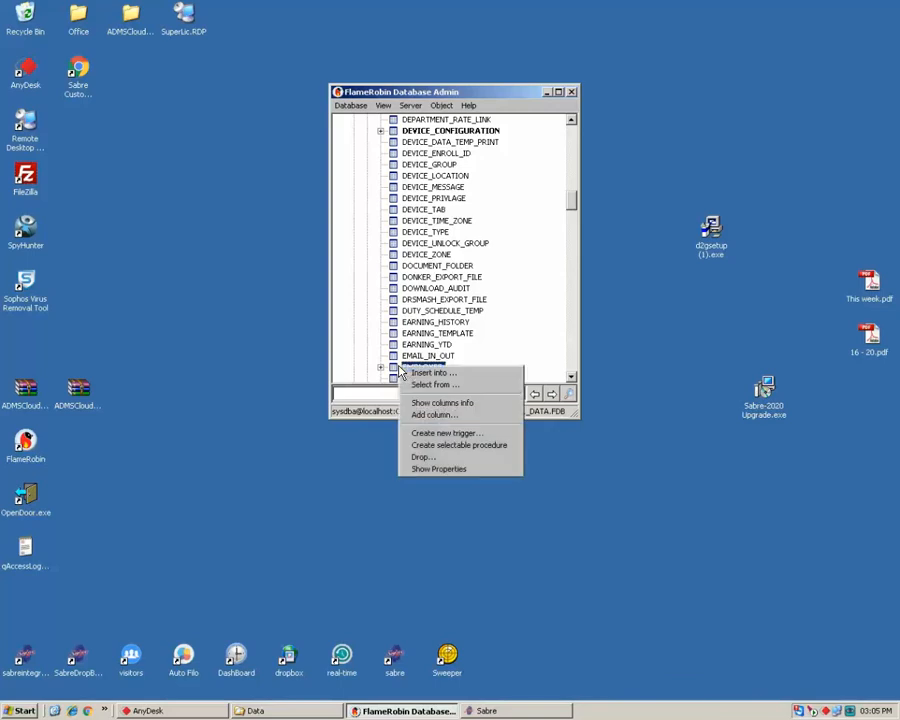
pyautogui.click(430, 384)
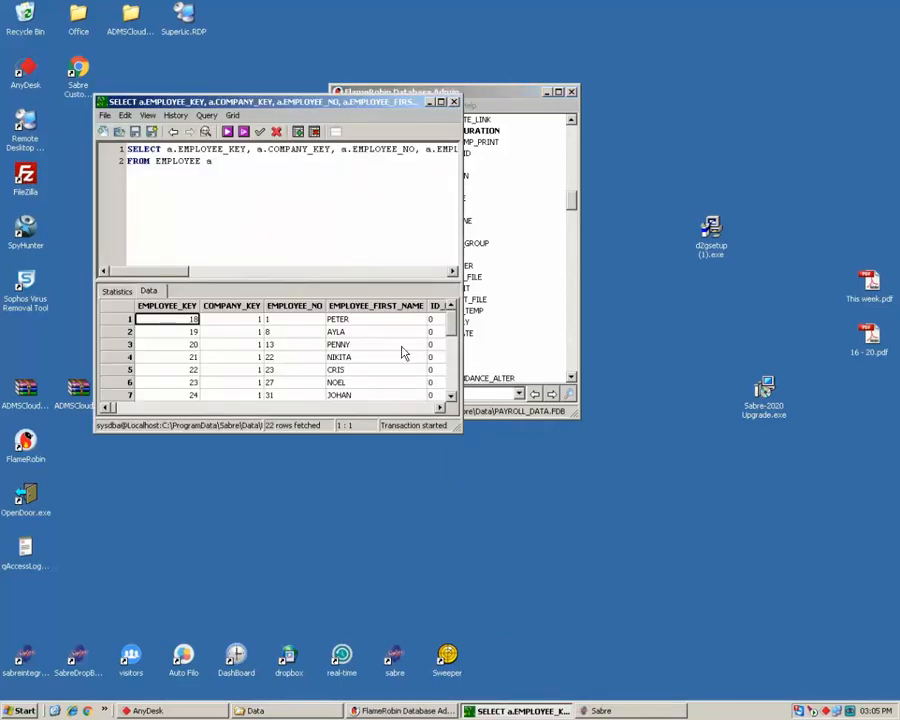
# Look through the returned employee rows, examine their EMPLOYEE_KEY values and close the query window.
pyautogui.click(452, 378)
pyautogui.click(455, 382)
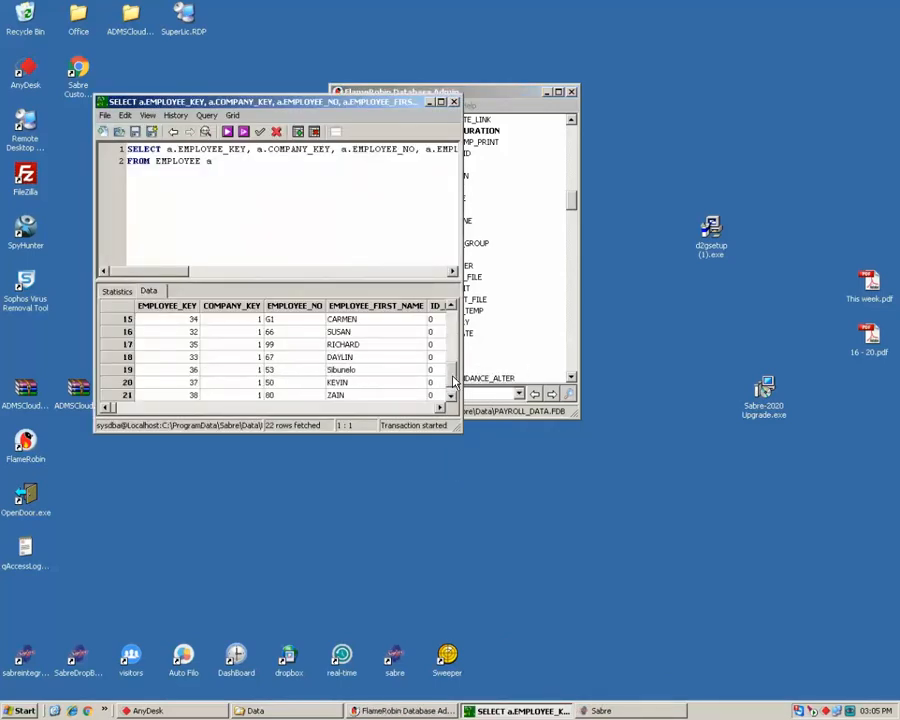
pyautogui.moveTo(453, 378); pyautogui.dragTo(434, 340)
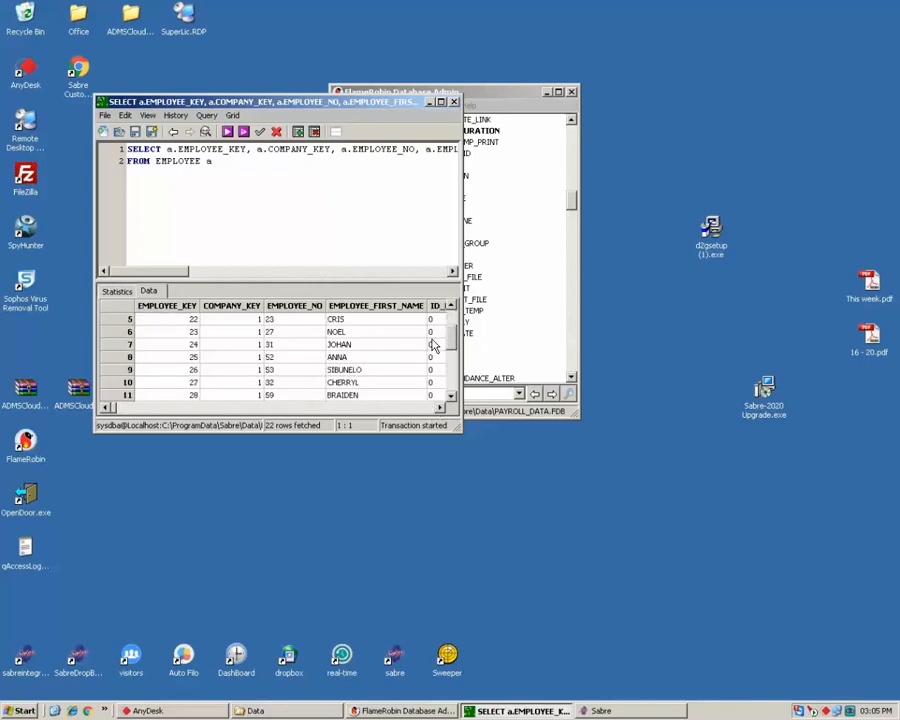
pyautogui.click(188, 320)
pyautogui.click(186, 344)
pyautogui.click(183, 370)
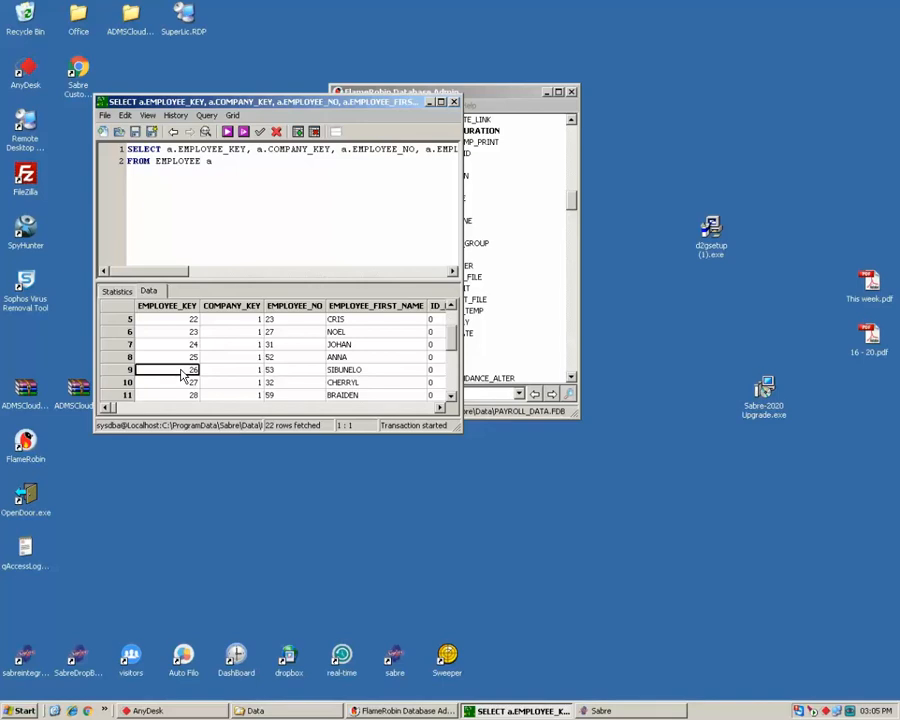
pyautogui.click(186, 332)
pyautogui.click(188, 345)
pyautogui.click(182, 384)
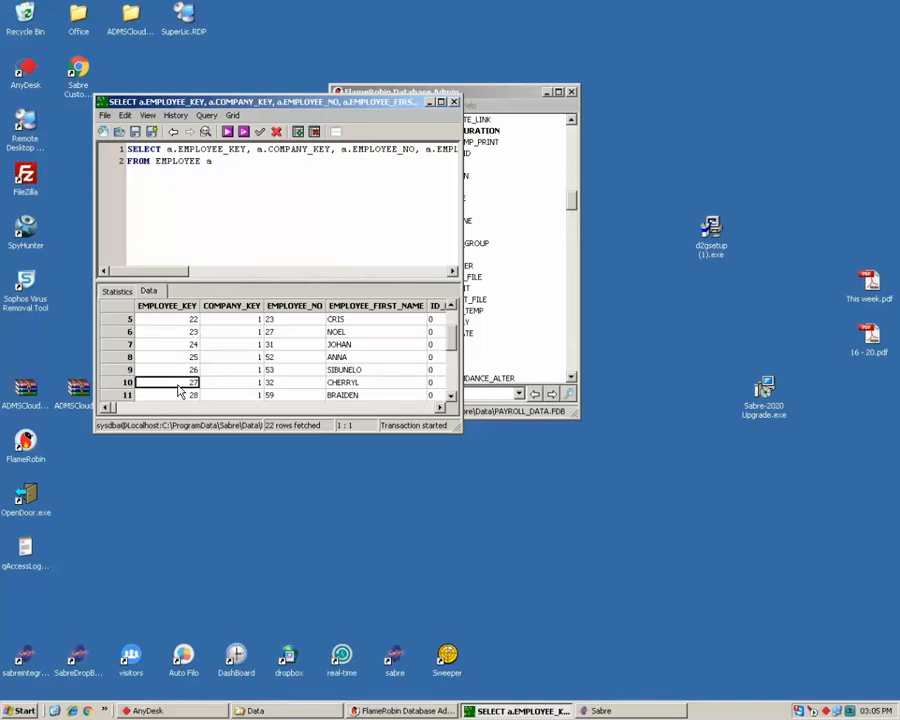
pyautogui.moveTo(453, 339); pyautogui.dragTo(453, 402)
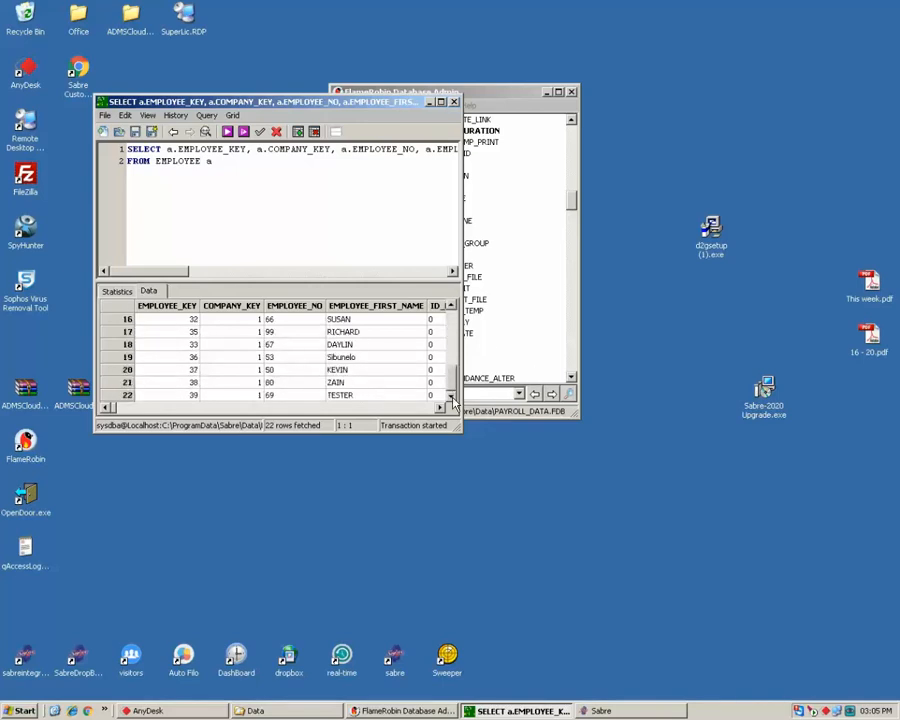
pyautogui.click(455, 103)
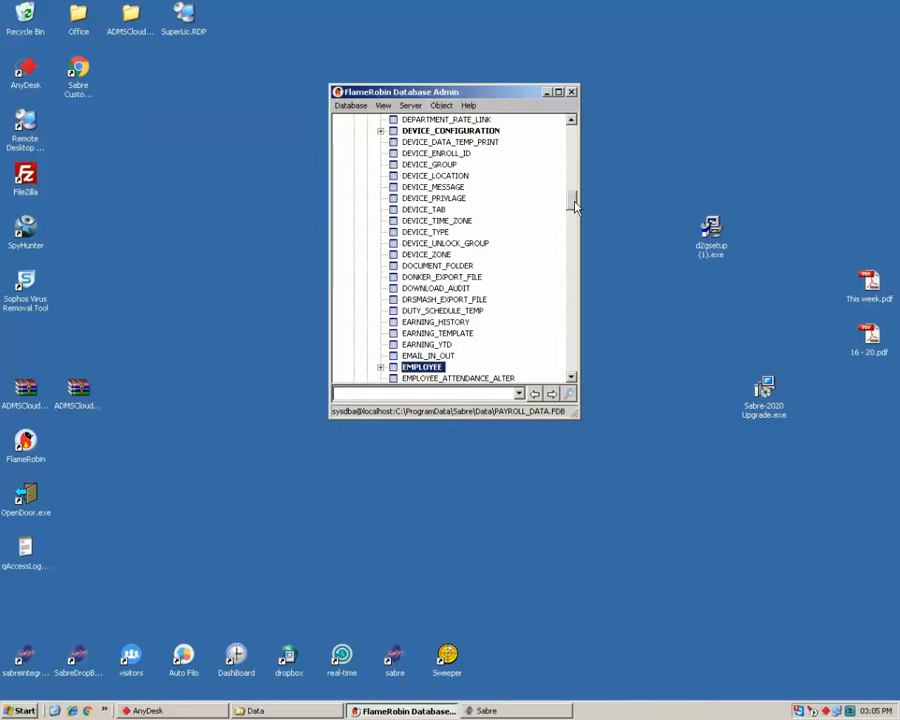
# Query the Sabre EMPLOYEE table again, delete all its rows, re-execute the query and close the window.
pyautogui.rightClick(395, 367)
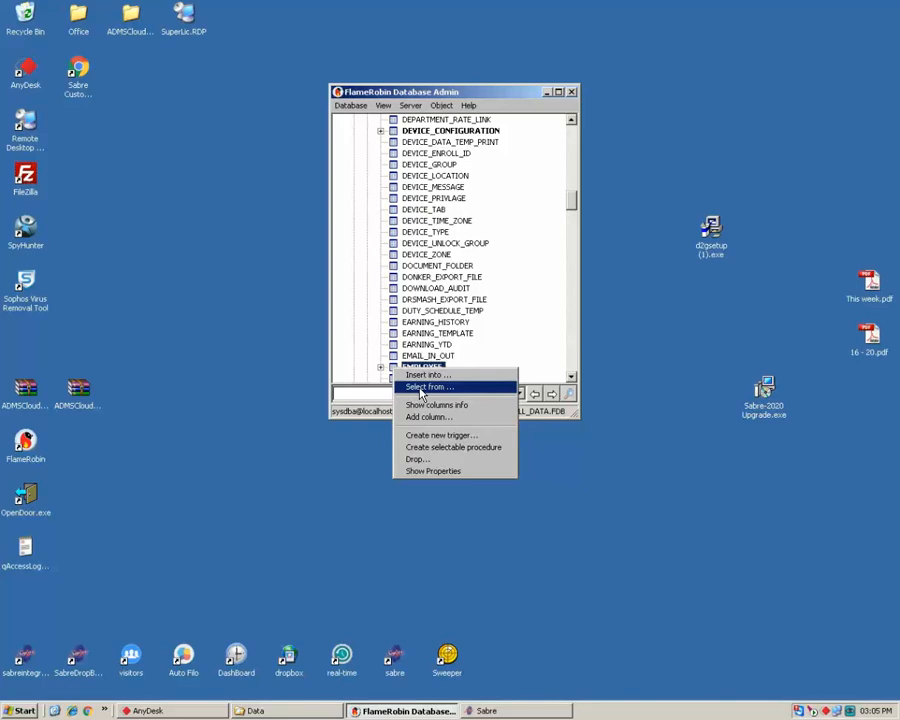
pyautogui.click(421, 387)
pyautogui.click(134, 328)
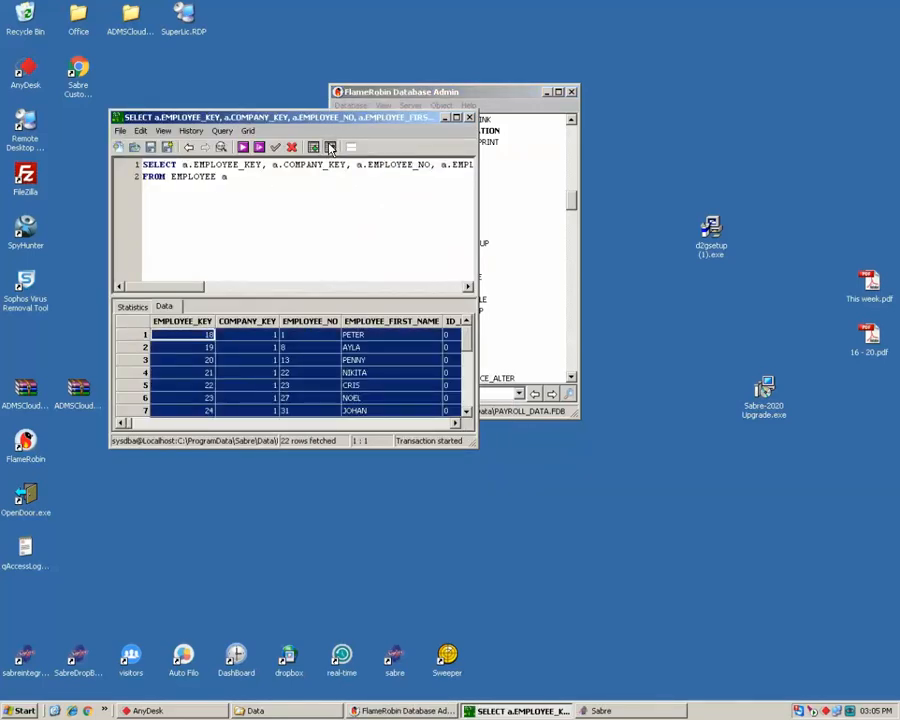
pyautogui.click(331, 148)
pyautogui.click(311, 309)
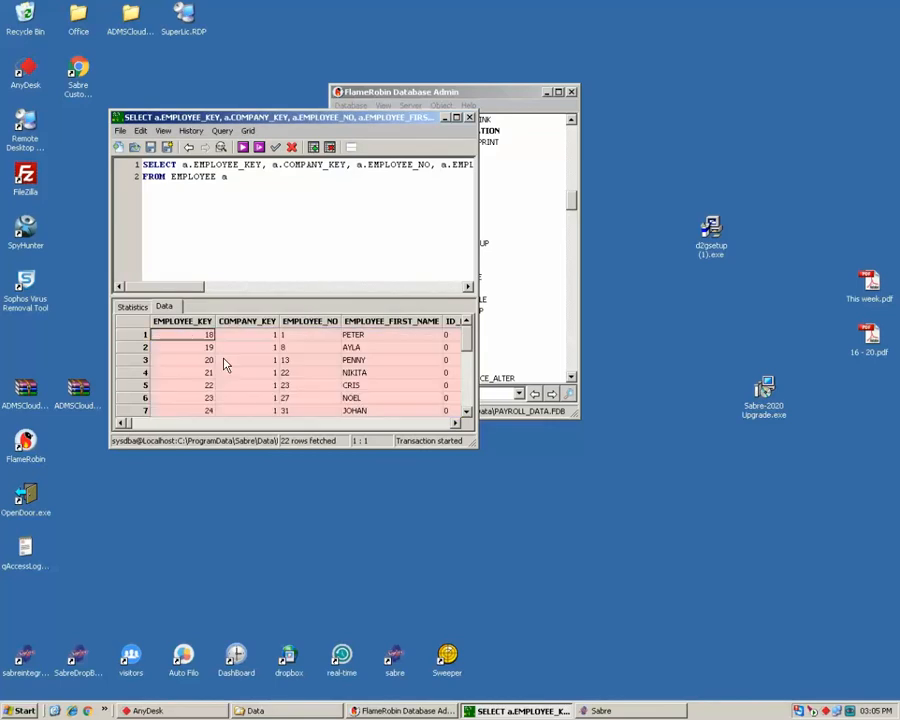
pyautogui.click(242, 147)
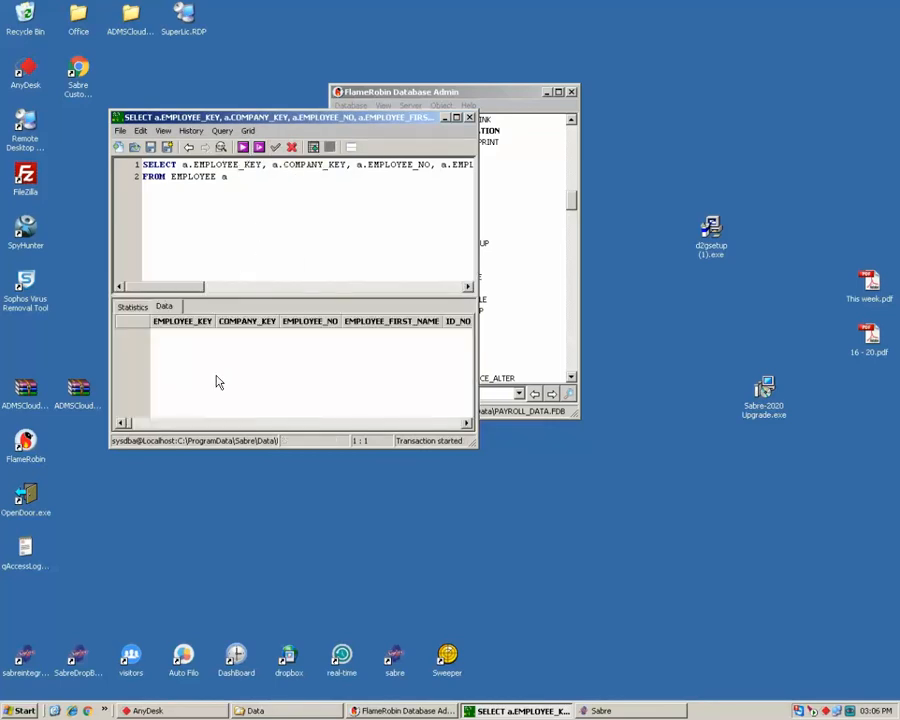
pyautogui.click(469, 117)
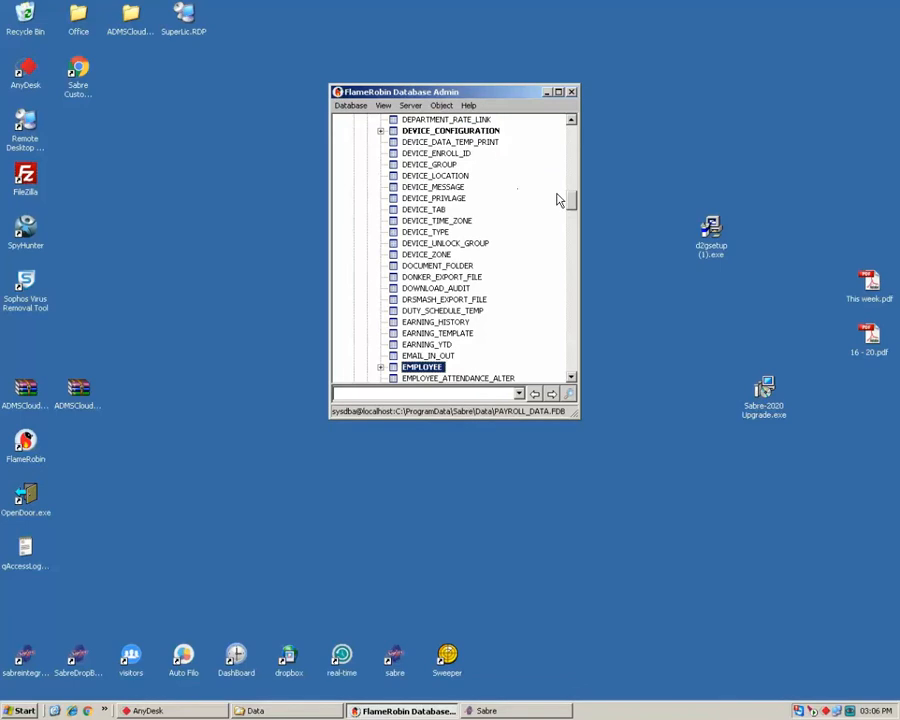
# Collapse the Sabre tables, expand the Sabre generators and select the EMPLOYEE_GEN generator.
pyautogui.scroll(1, 572, 203)
pyautogui.moveTo(572, 203); pyautogui.dragTo(568, 137)
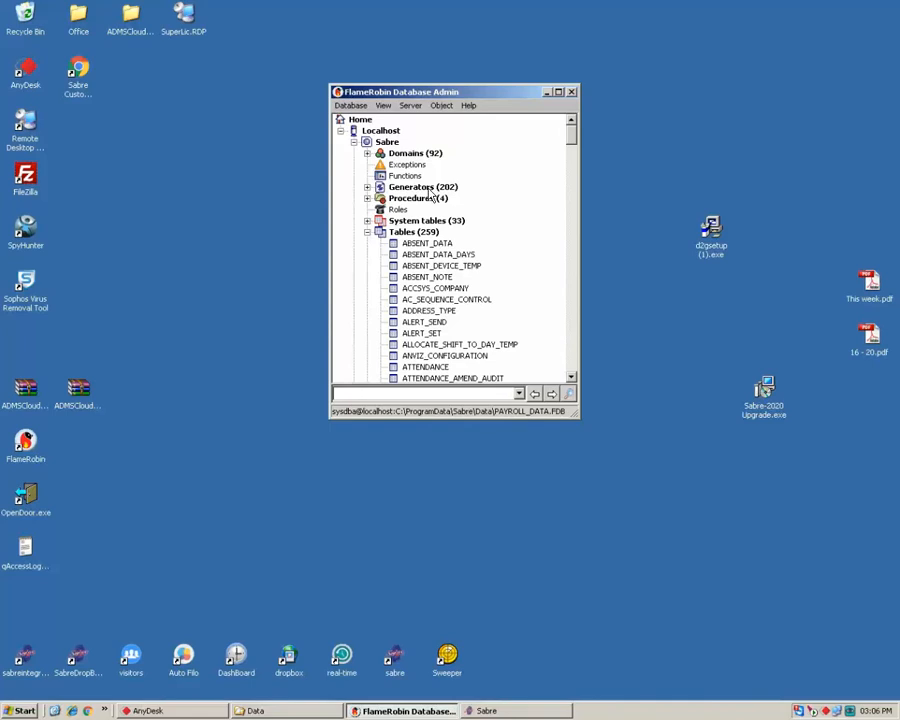
pyautogui.click(367, 232)
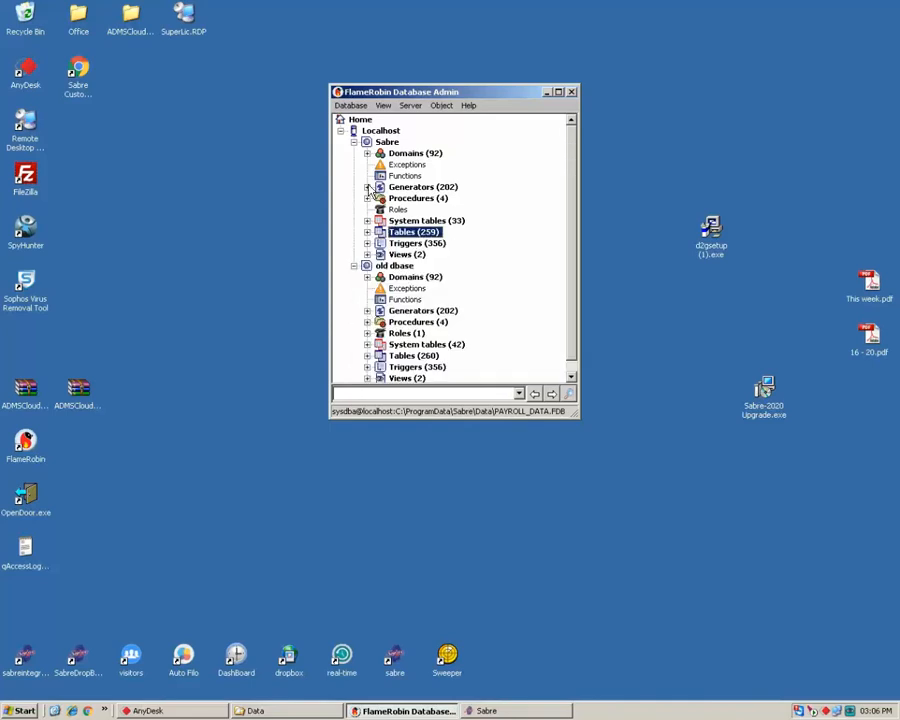
pyautogui.click(367, 187)
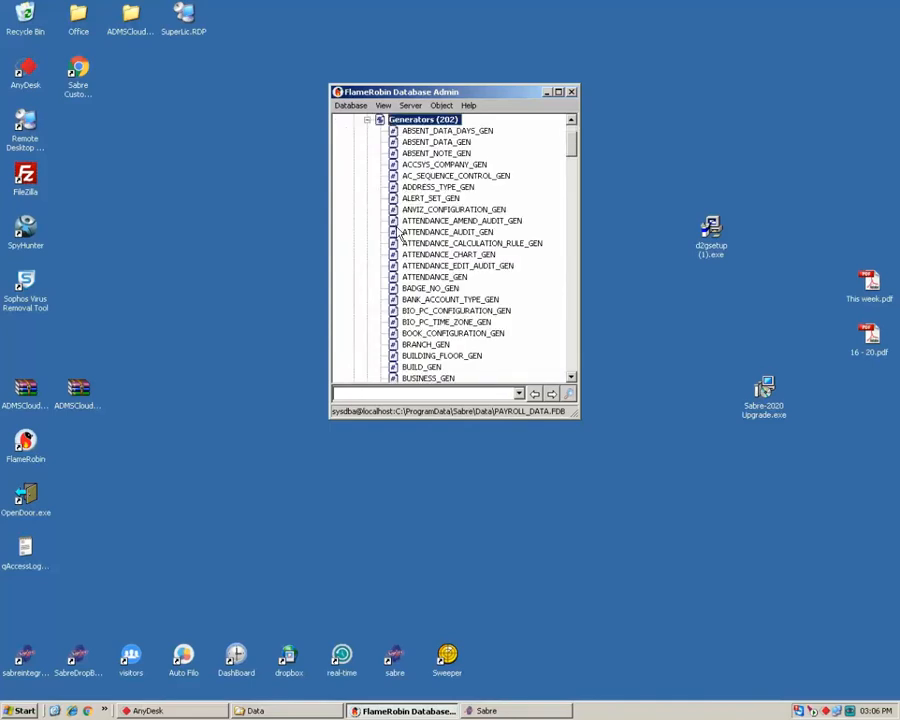
pyautogui.click(416, 254)
pyautogui.write('emp')
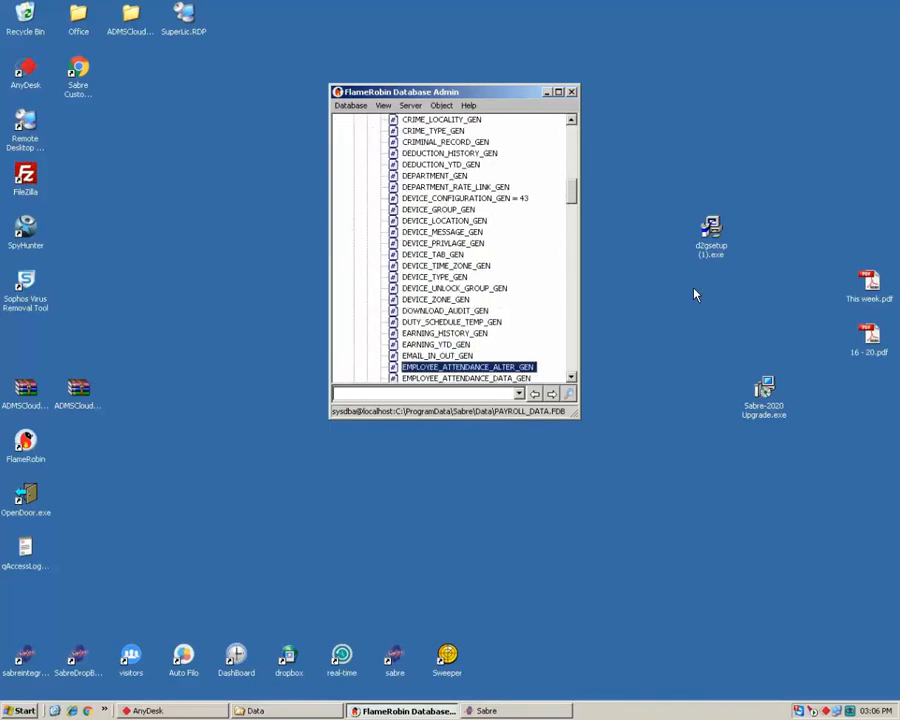
pyautogui.click(571, 377)
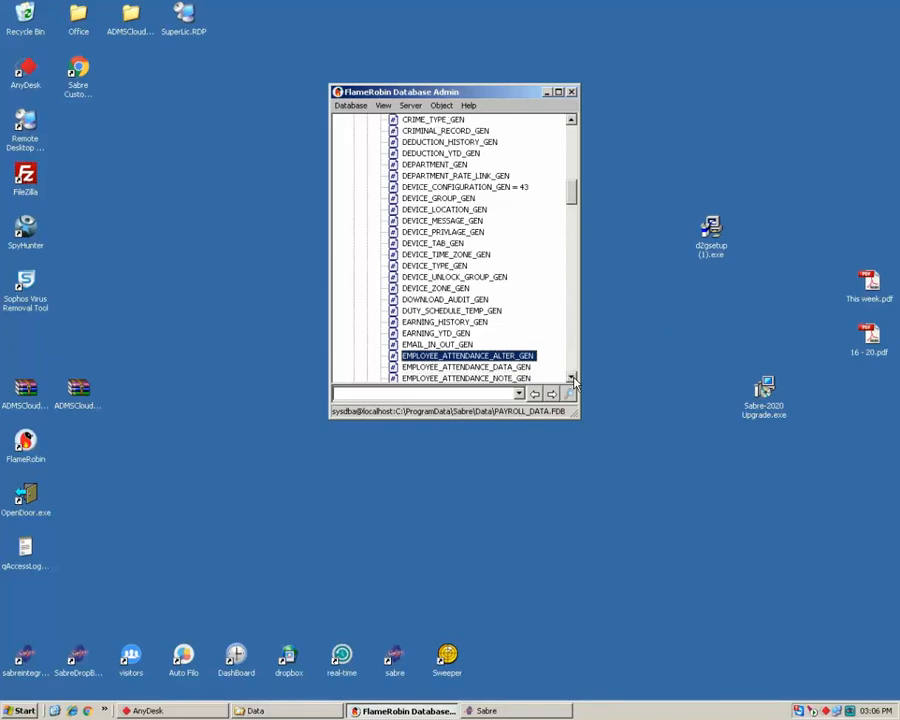
pyautogui.click(571, 377)
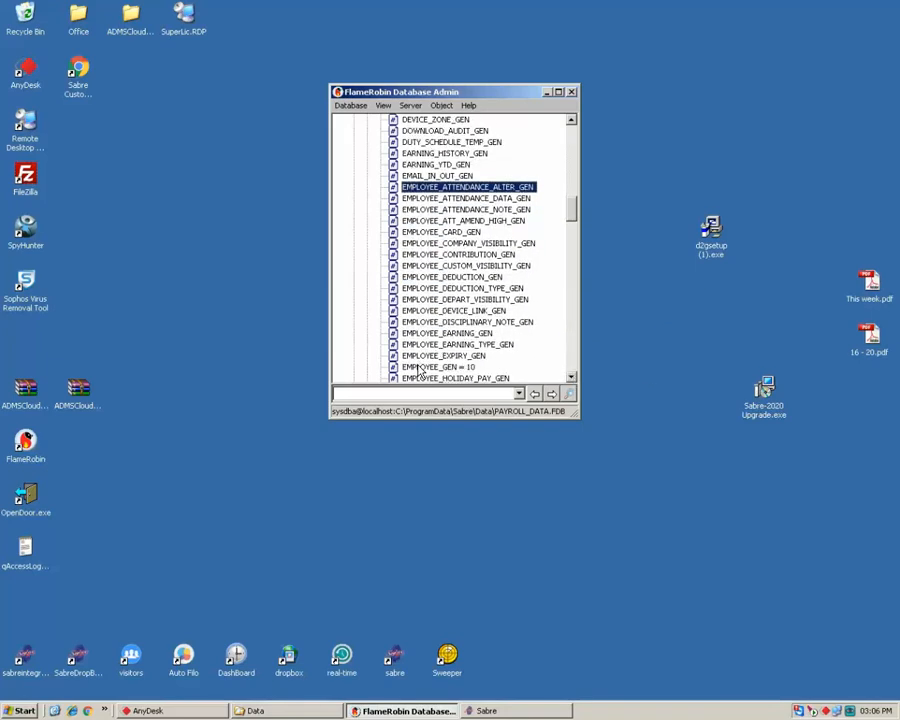
pyautogui.click(420, 368)
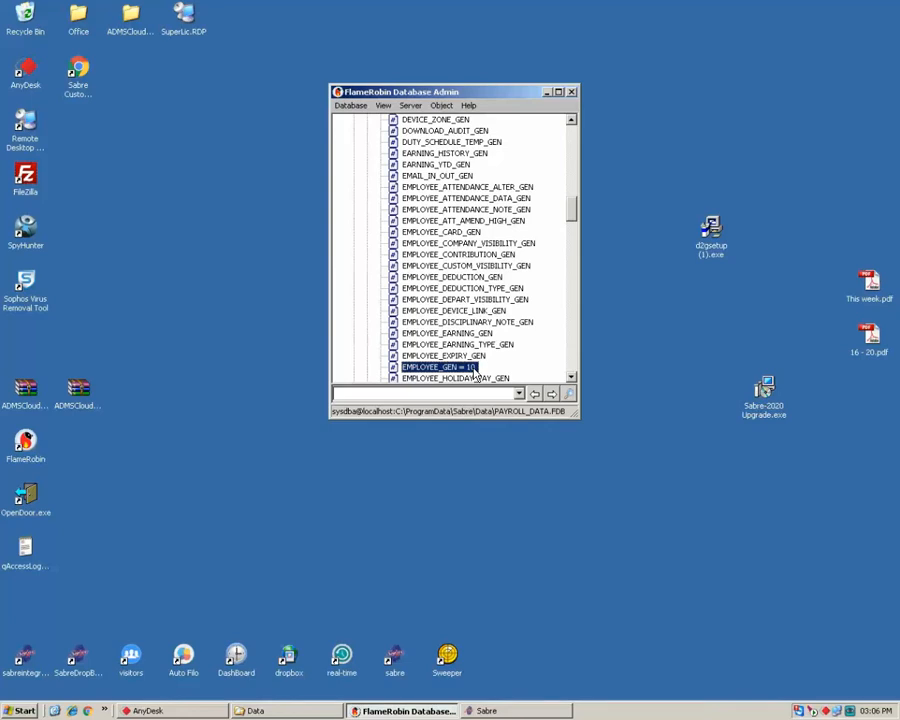
# Set the EMPLOYEE_GEN generator value to 0 and commit the change.
pyautogui.rightClick(406, 370)
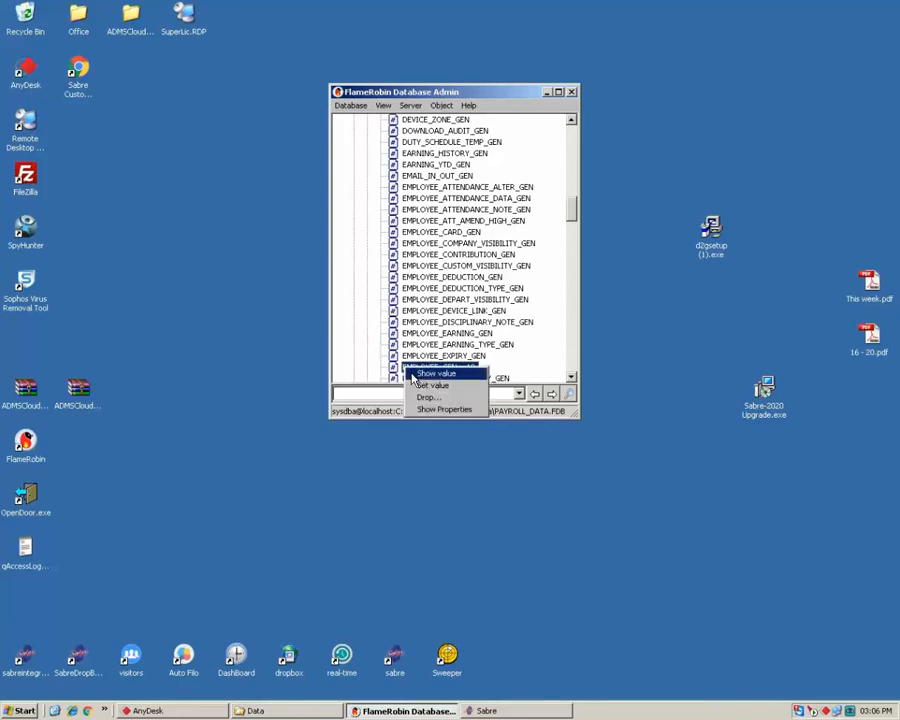
pyautogui.click(421, 387)
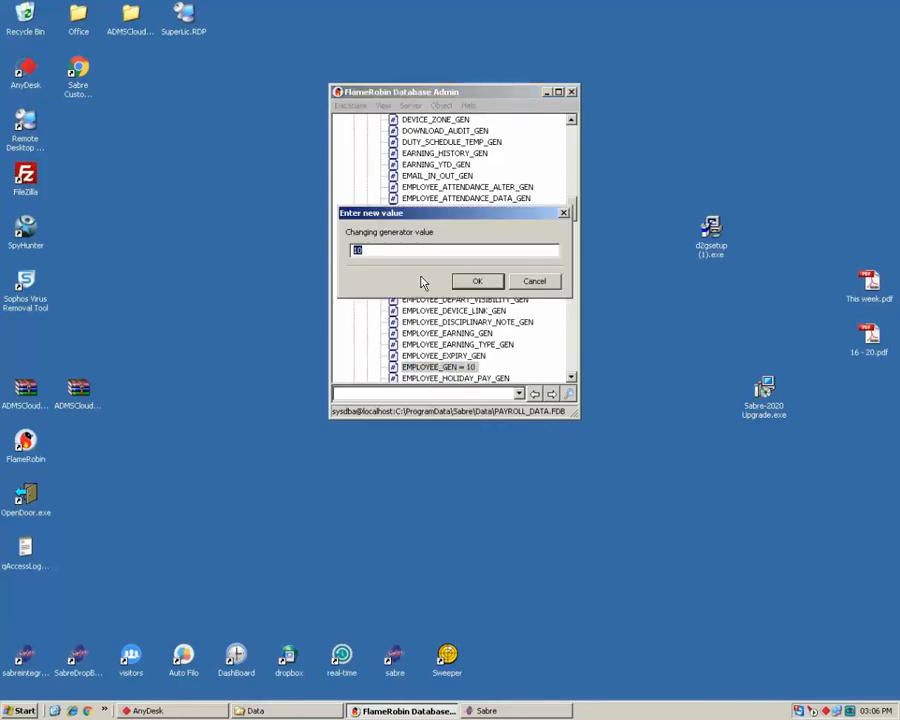
pyautogui.click(360, 250)
pyautogui.click(474, 282)
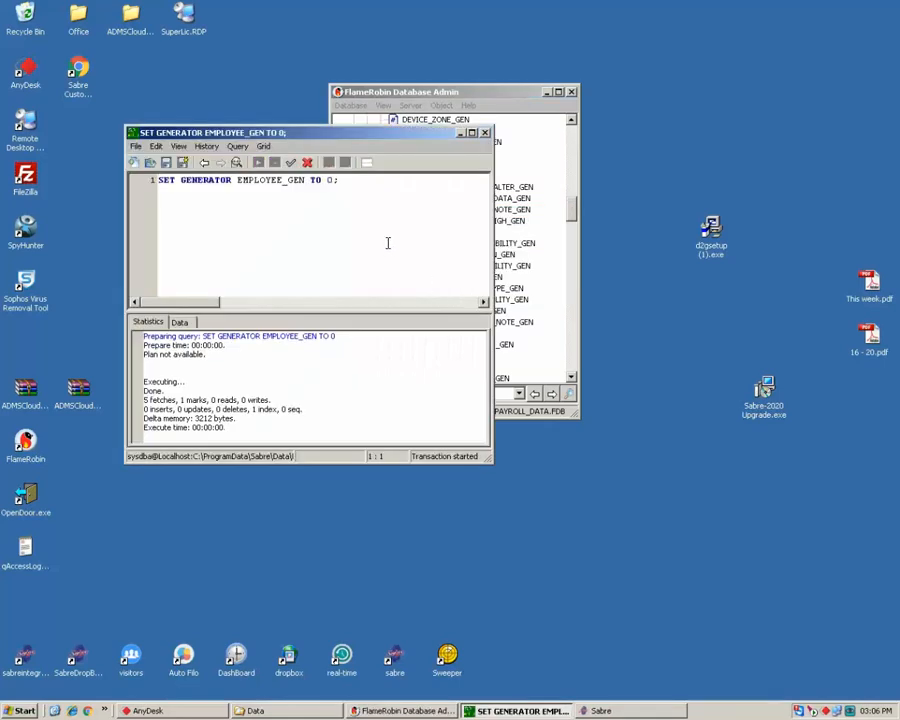
pyautogui.click(290, 163)
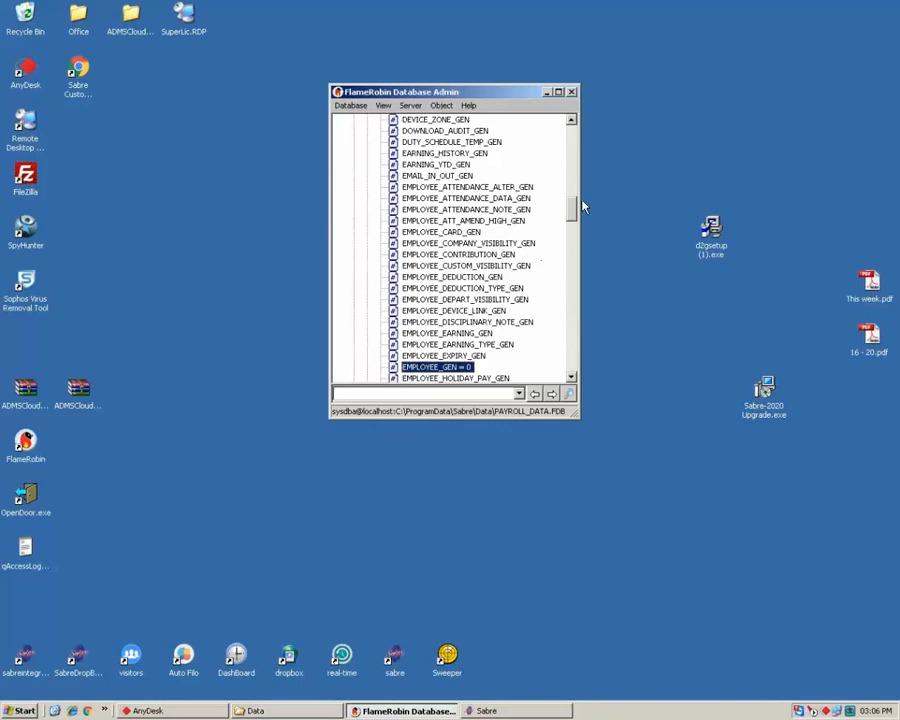
# Collapse the generators, open a new SQL query window for Sabre and paste the EMPLOYEE INSERT statements into it.
pyautogui.moveTo(570, 210); pyautogui.dragTo(569, 140)
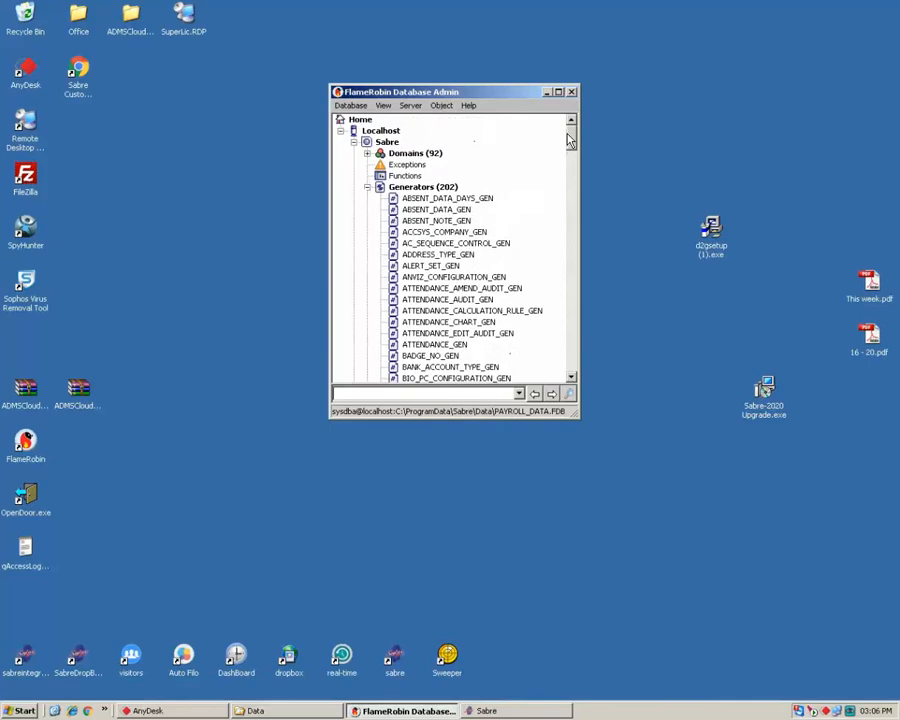
pyautogui.click(367, 189)
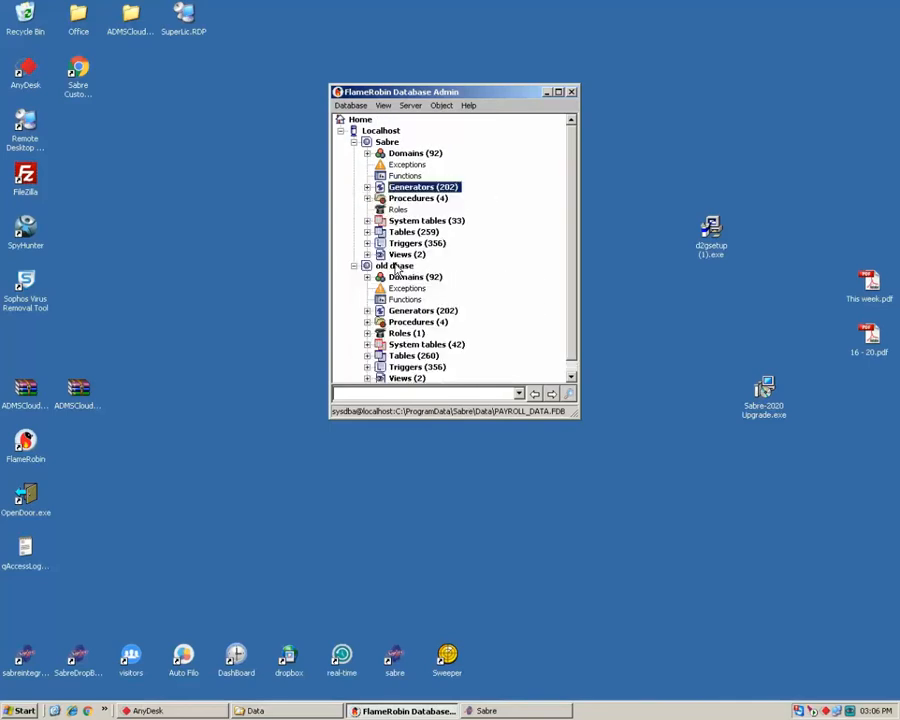
pyautogui.rightClick(381, 148)
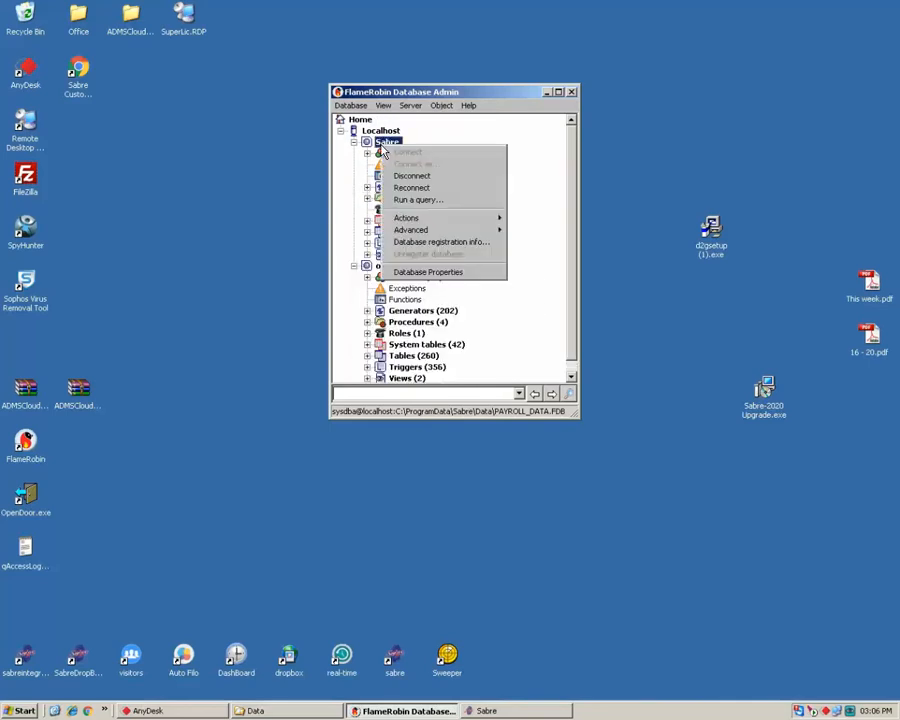
pyautogui.click(400, 198)
pyautogui.hotkey('ctrl', 'v')
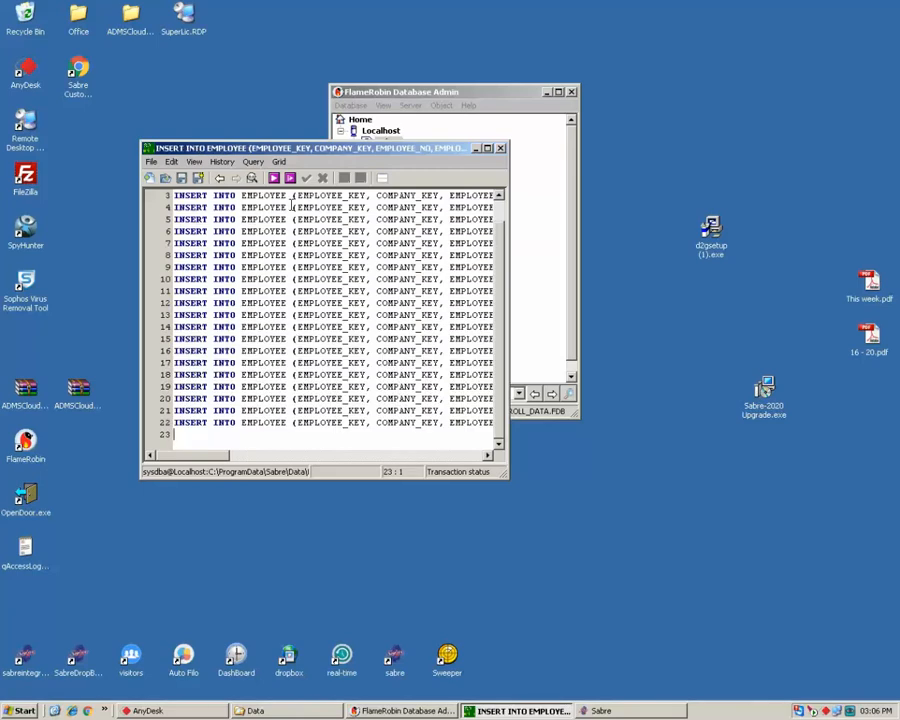
# Execute the pasted EMPLOYEE INSERT statements, commit the transaction and close the query window.
pyautogui.click(274, 179)
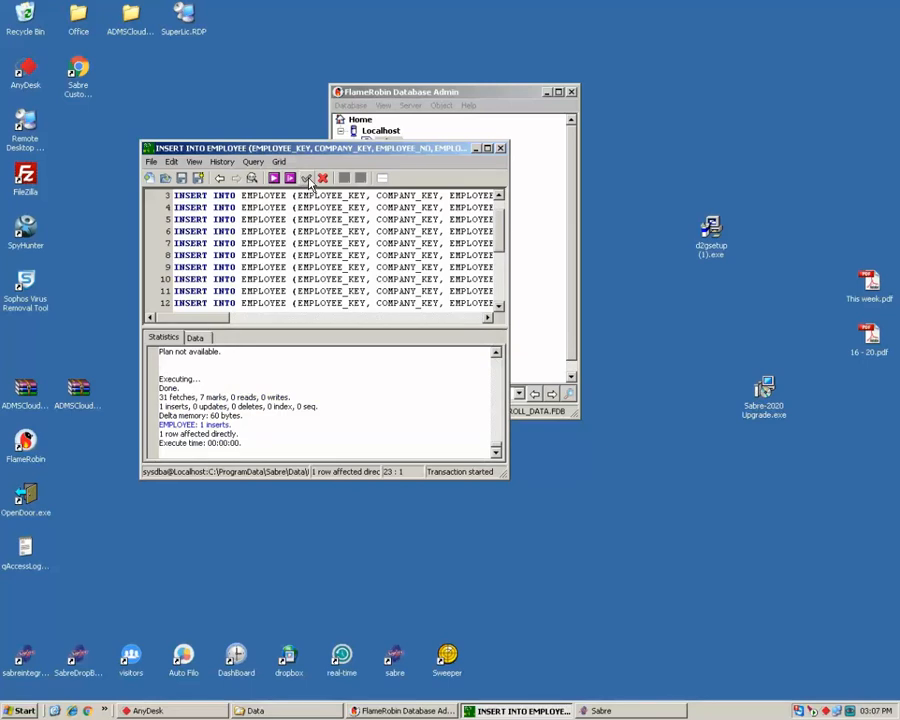
pyautogui.click(307, 179)
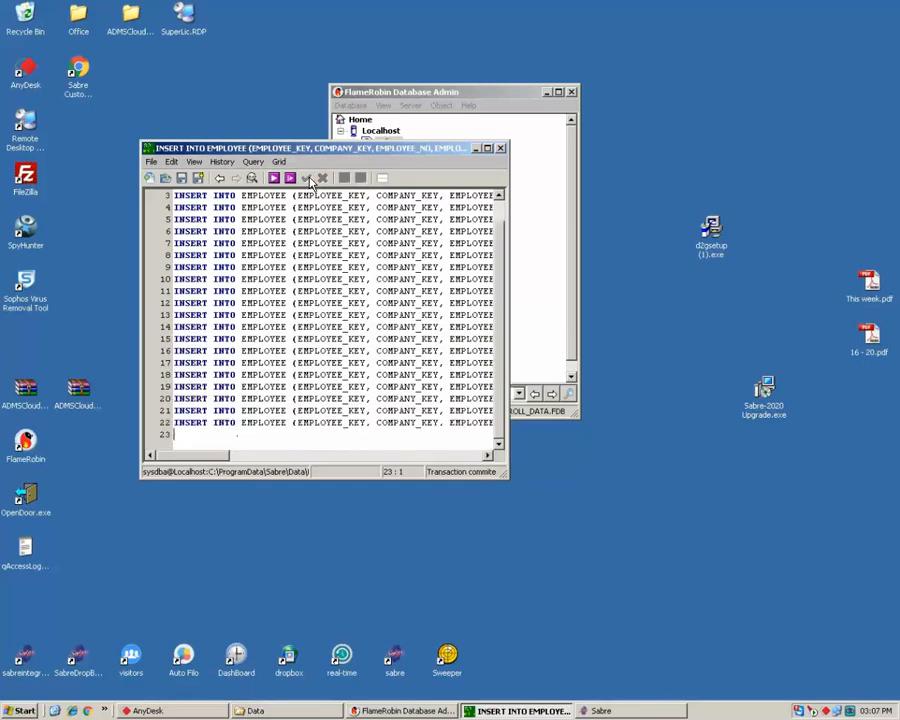
pyautogui.click(500, 149)
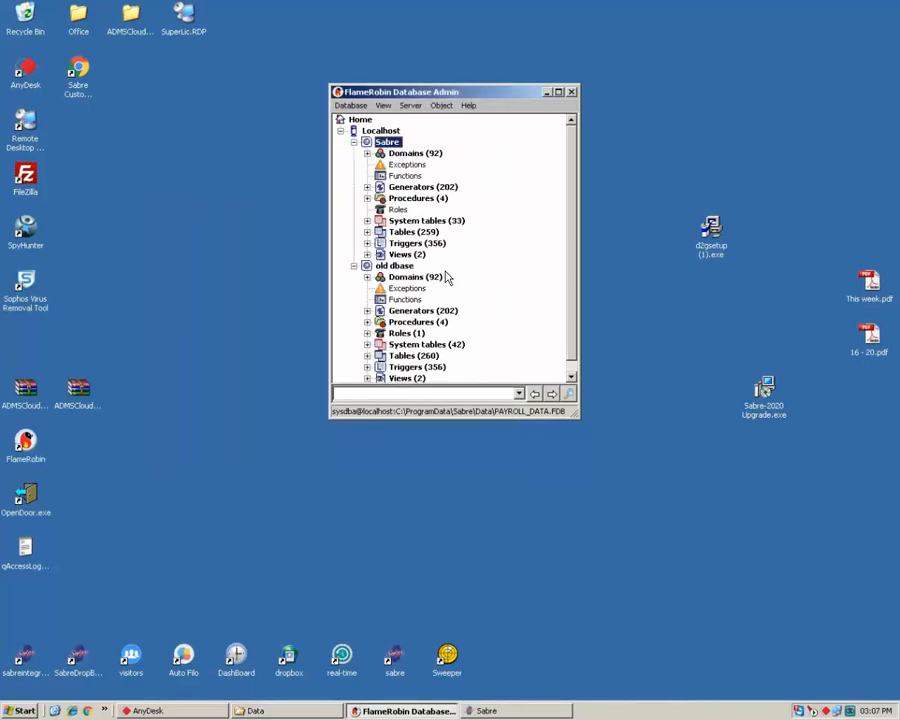
# Query the Sabre EMPLOYEE table, check the EMPLOYEE_KEY column of the inserted rows and close the query window.
pyautogui.click(368, 234)
pyautogui.click(455, 288)
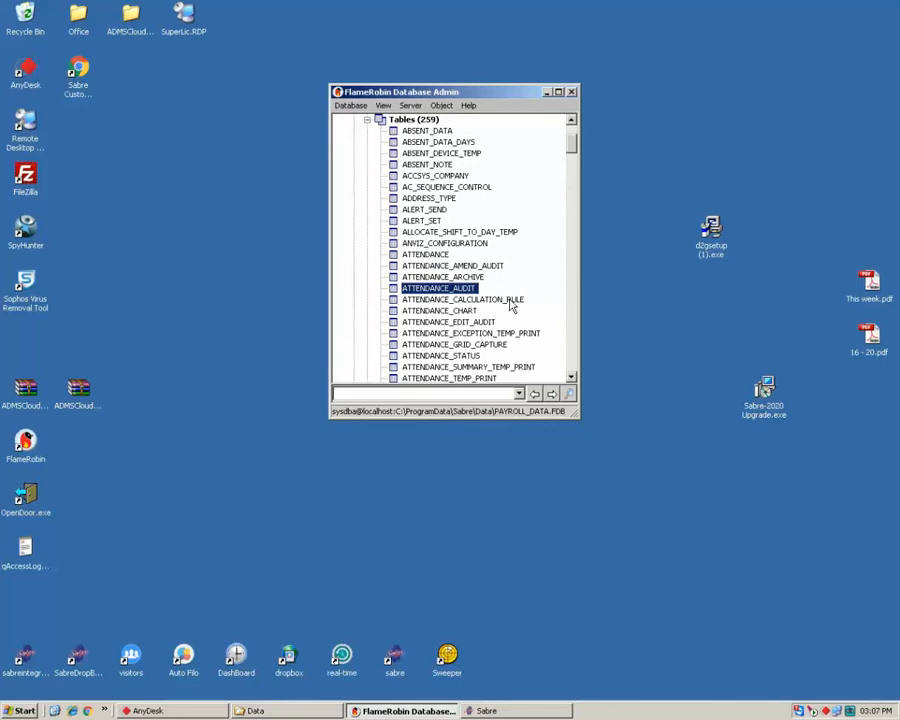
pyautogui.write('emp')
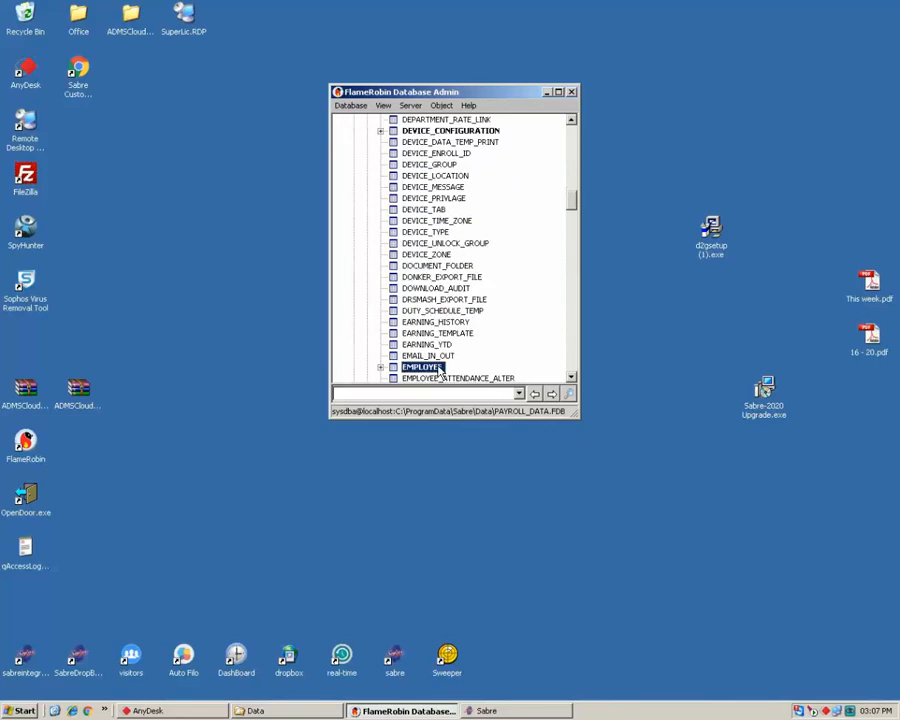
pyautogui.rightClick(424, 368)
pyautogui.click(458, 389)
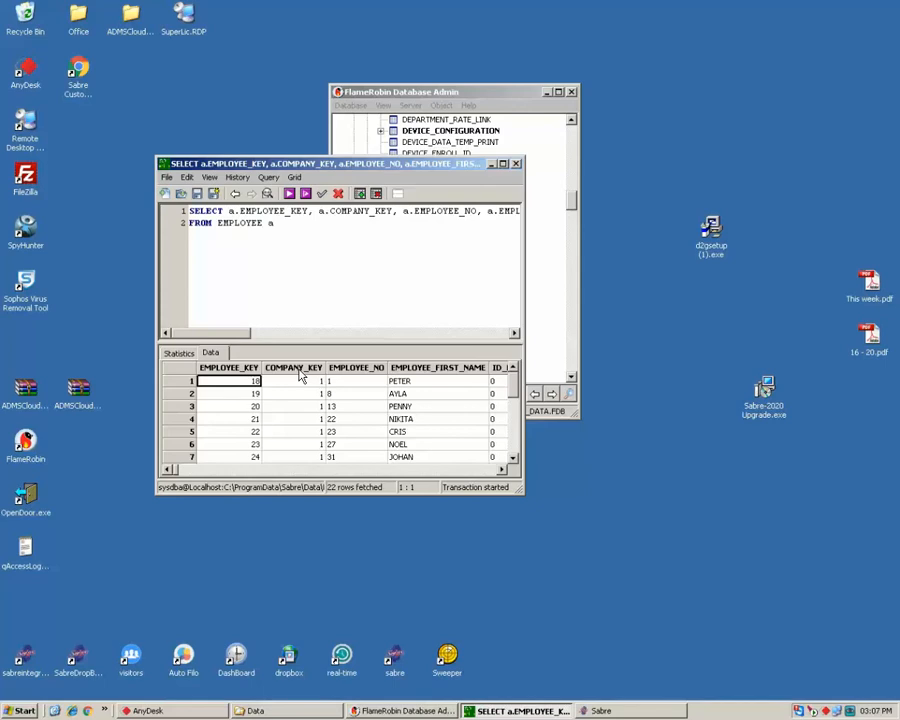
pyautogui.click(297, 384)
pyautogui.click(228, 370)
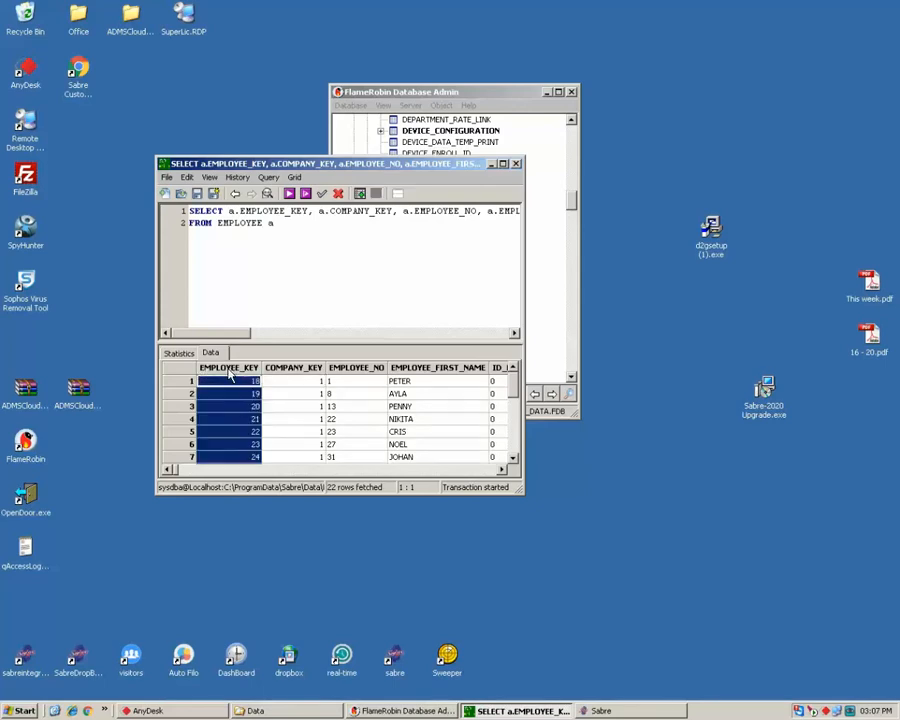
pyautogui.scroll(-5, 517, 390)
pyautogui.scroll(5, 518, 375)
pyautogui.click(505, 469)
pyautogui.click(517, 165)
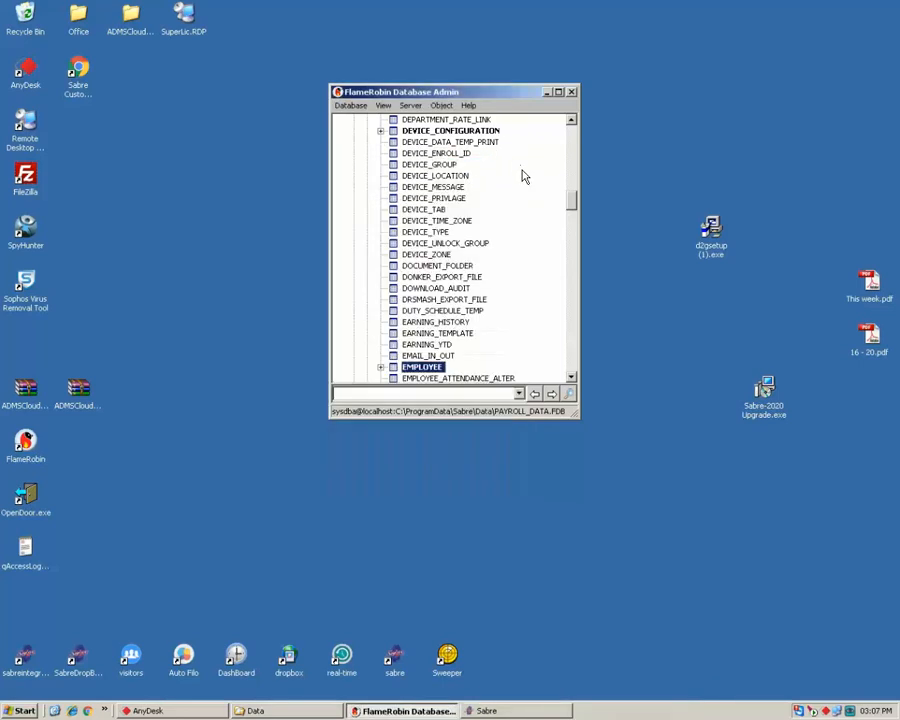
# Collapse the Sabre tables and the Sabre database node.
pyautogui.click(406, 277)
pyautogui.scroll(20, 562, 130)
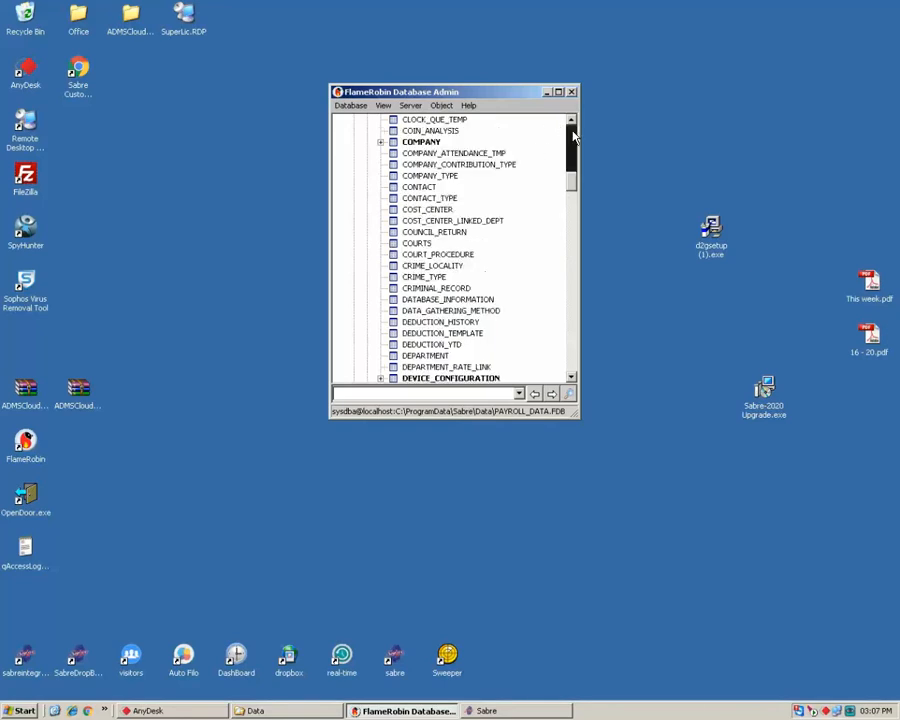
pyautogui.doubleClick(410, 231)
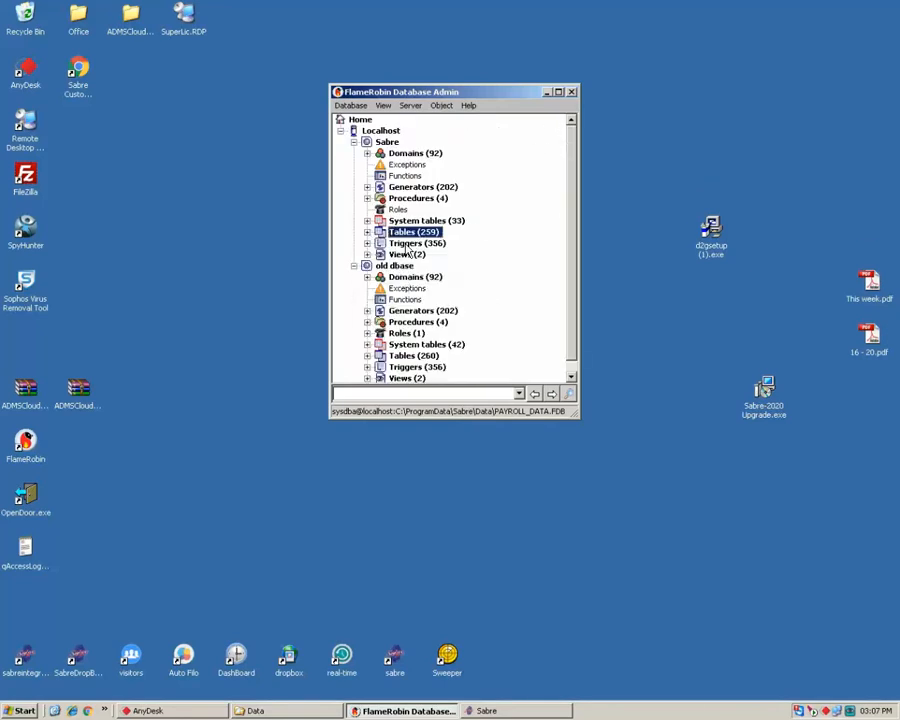
pyautogui.click(355, 142)
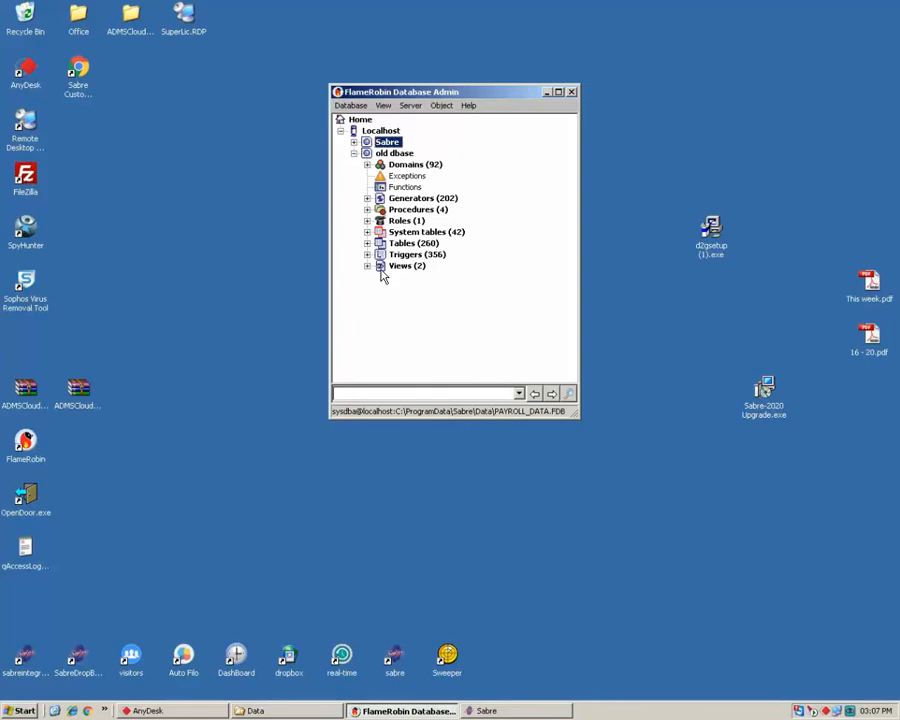
# Query the DEVICE_CONFIGURATION table of the old dbase, enlarge the results window and look through its columns.
pyautogui.click(367, 243)
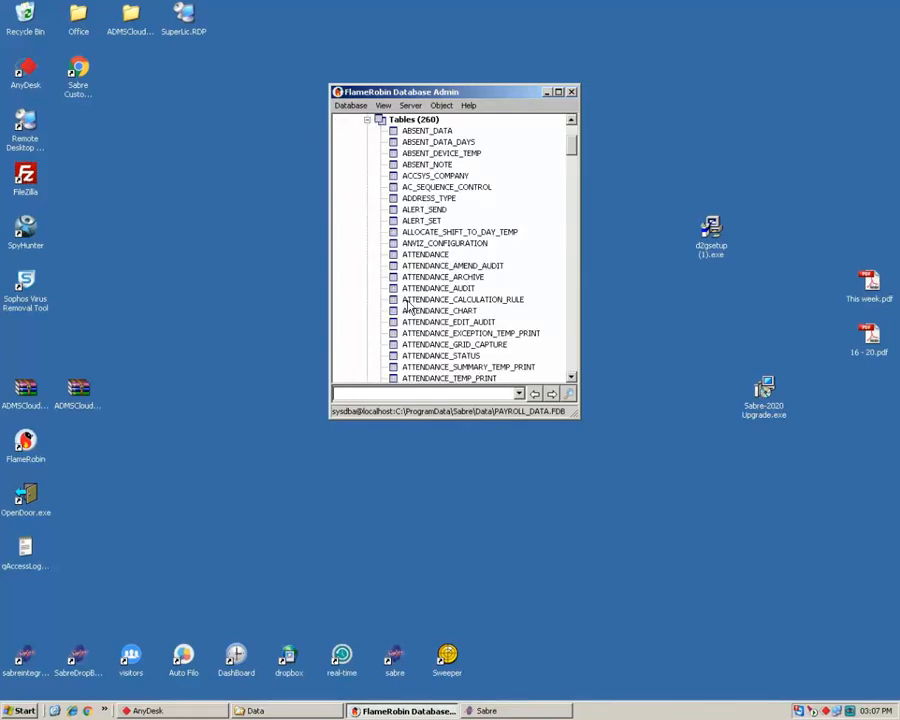
pyautogui.click(407, 300)
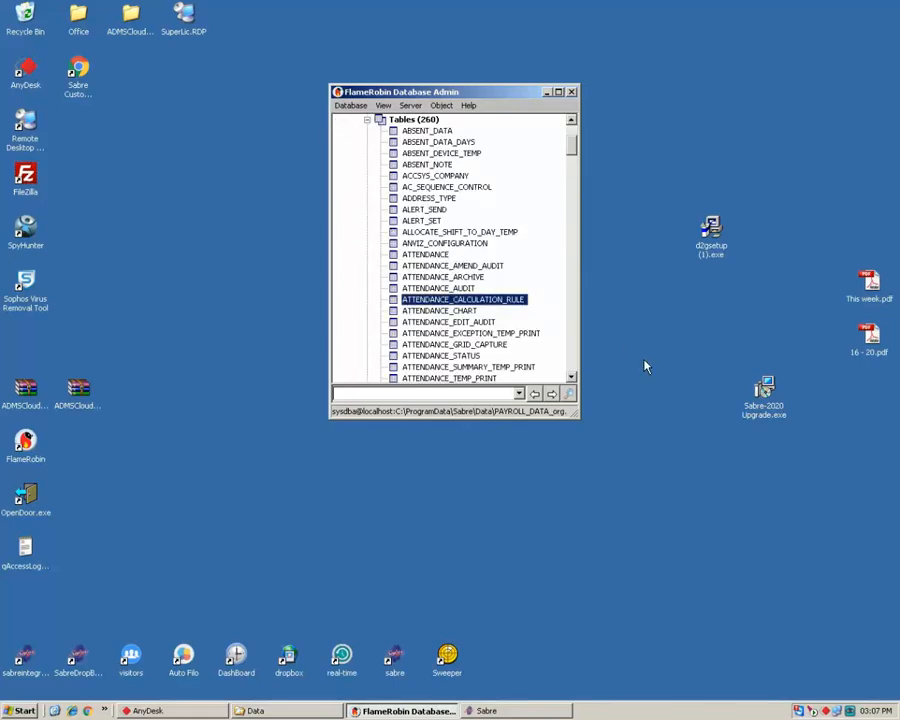
pyautogui.write('dev')
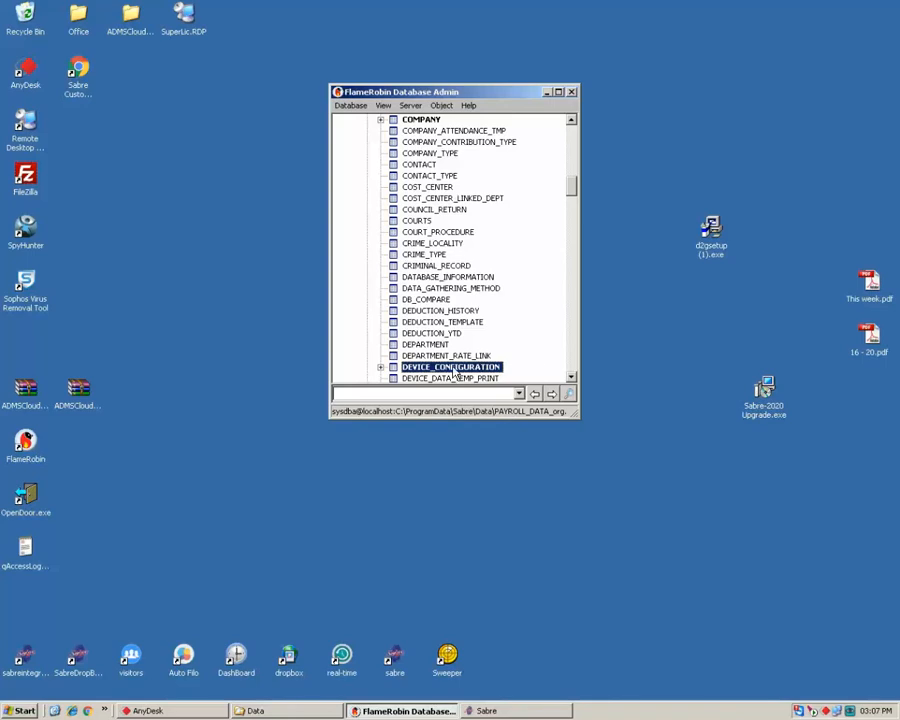
pyautogui.rightClick(451, 373)
pyautogui.click(466, 386)
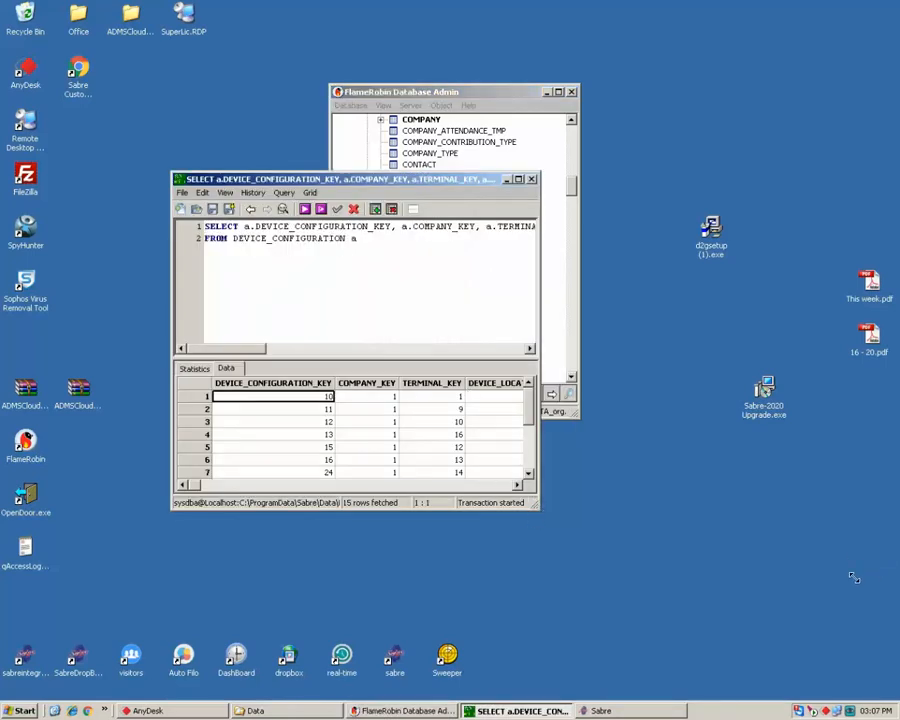
pyautogui.moveTo(854, 578); pyautogui.dragTo(836, 580)
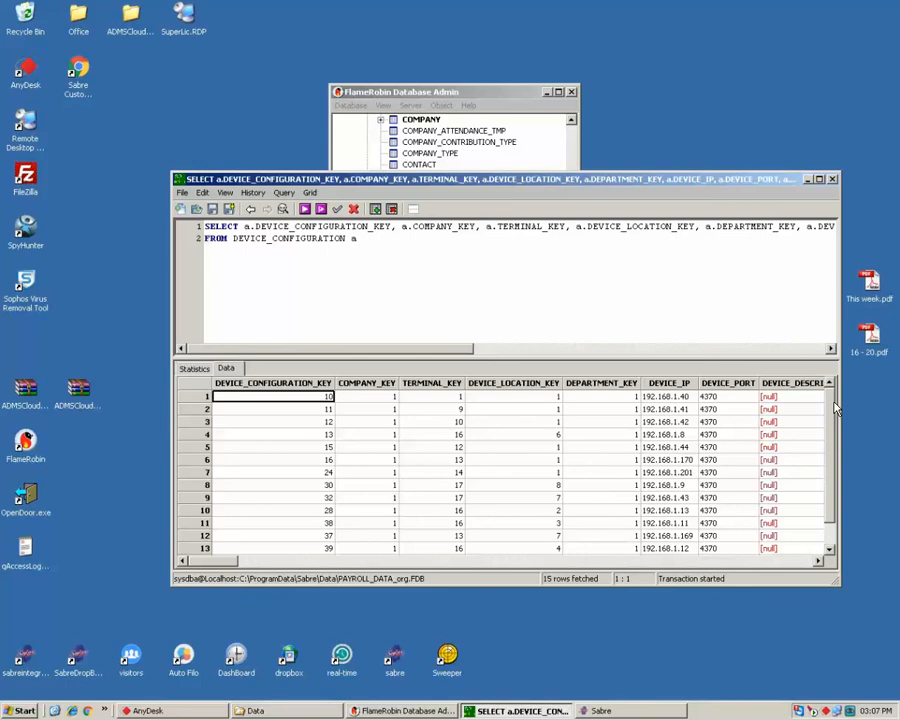
pyautogui.moveTo(827, 400)
pyautogui.mouseDown()
pyautogui.moveTo(818, 515)
pyautogui.moveTo(815, 382)
pyautogui.mouseUp()
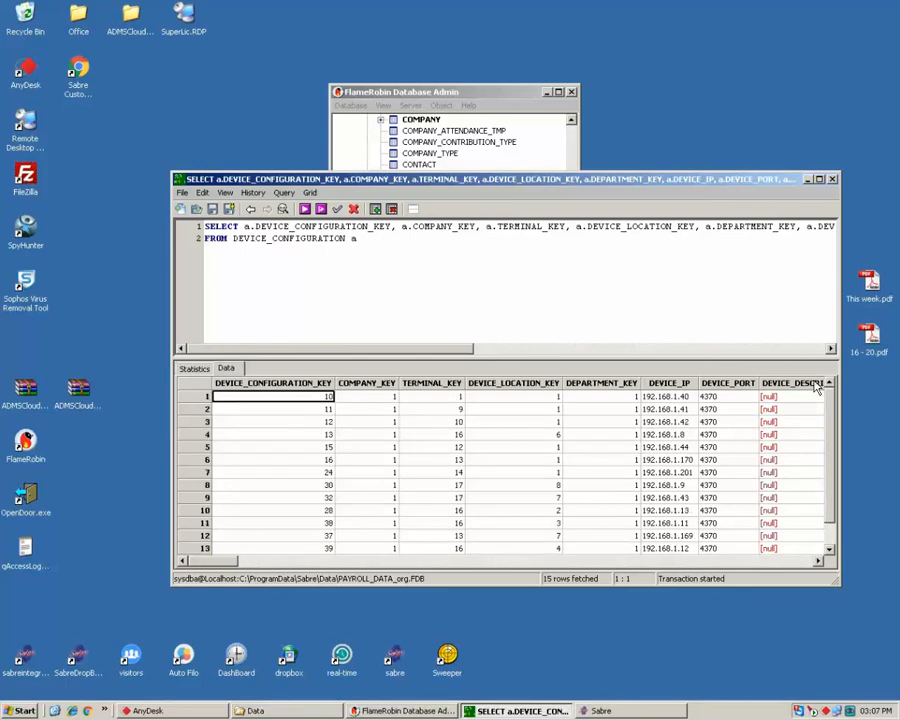
pyautogui.click(670, 561)
pyautogui.click(683, 563)
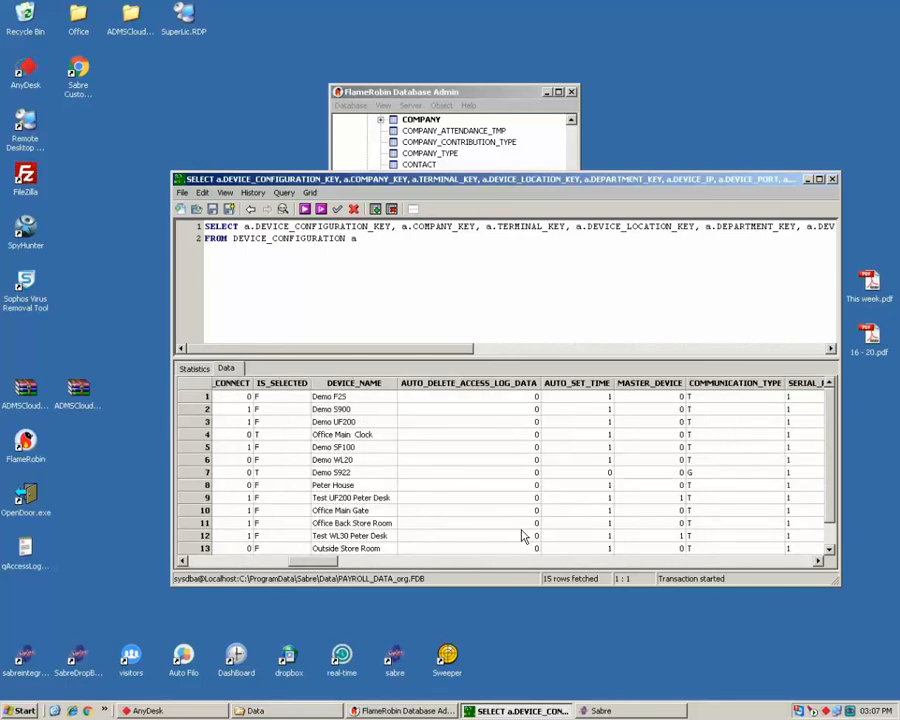
pyautogui.click(529, 562)
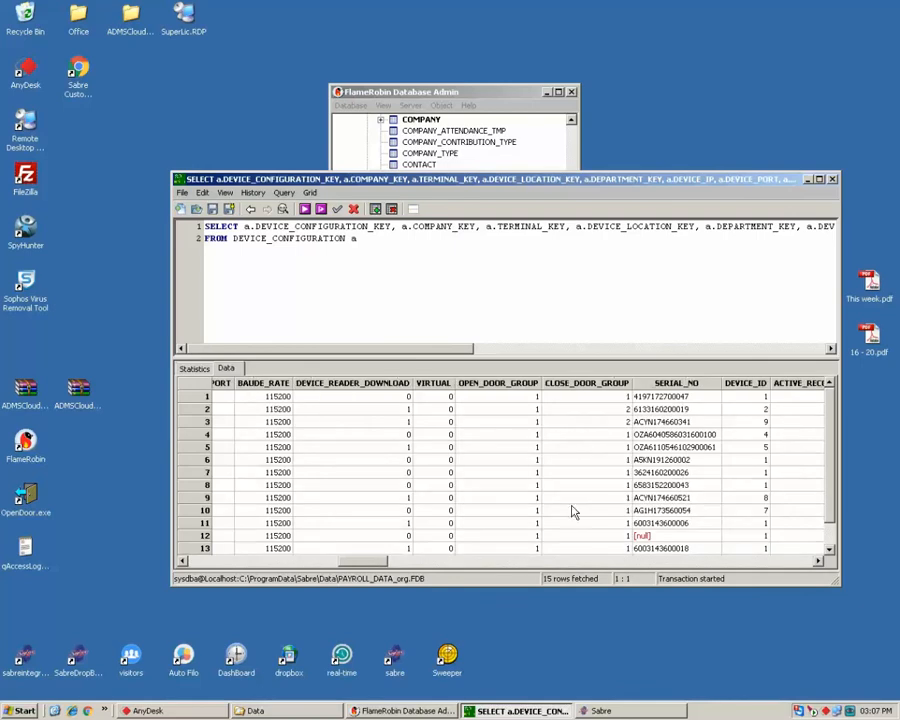
# Copy all old DEVICE_CONFIGURATION rows as INSERT statements and close the query window.
pyautogui.click(191, 385)
pyautogui.rightClick(191, 404)
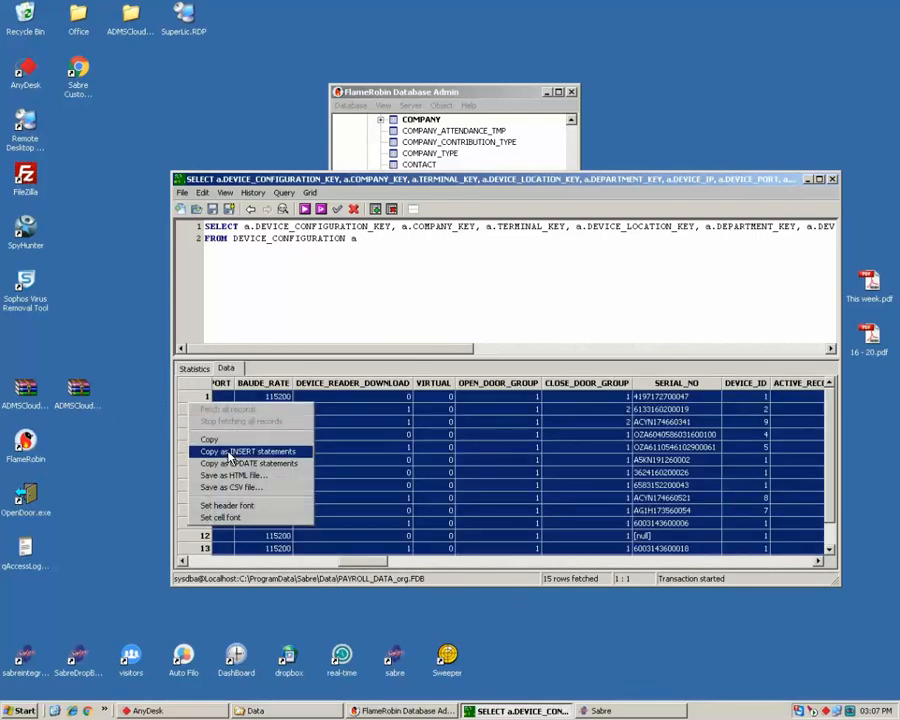
pyautogui.click(250, 452)
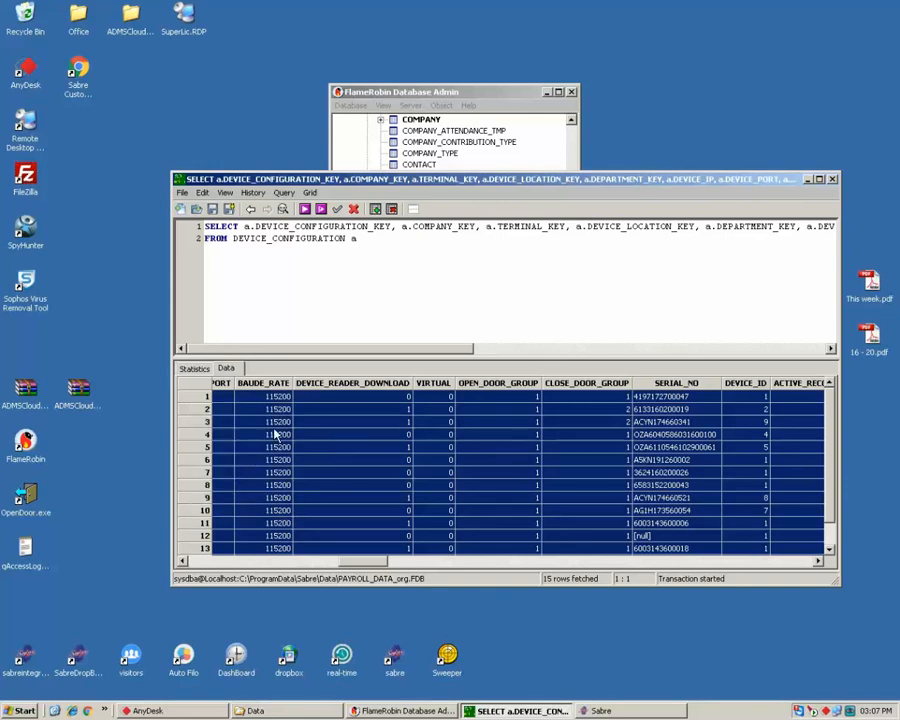
pyautogui.click(832, 179)
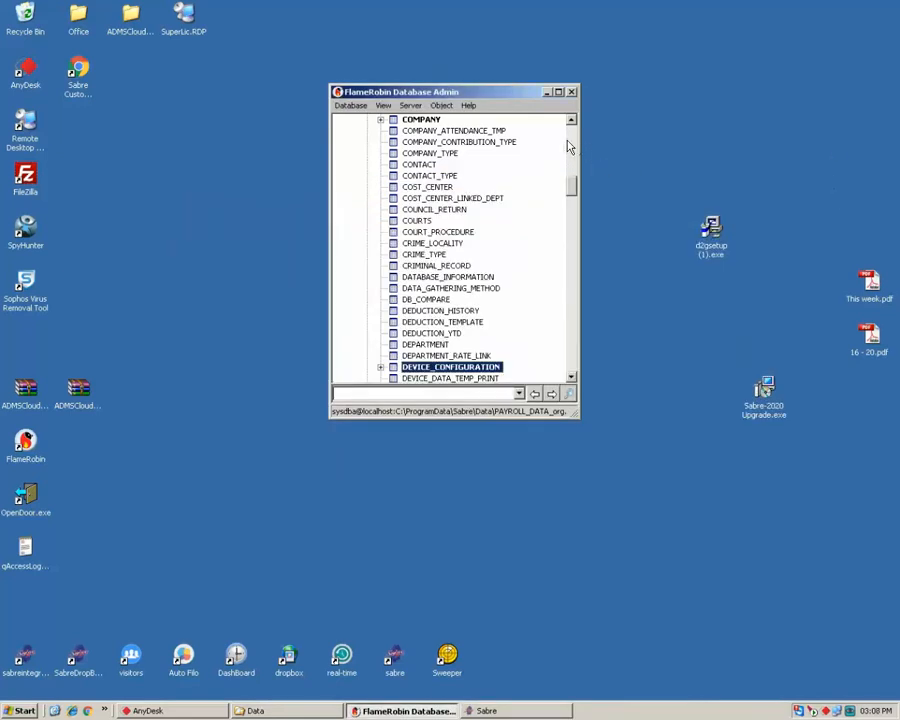
# Collapse the old dbase node and expand the Sabre database.
pyautogui.scroll(12, 572, 135)
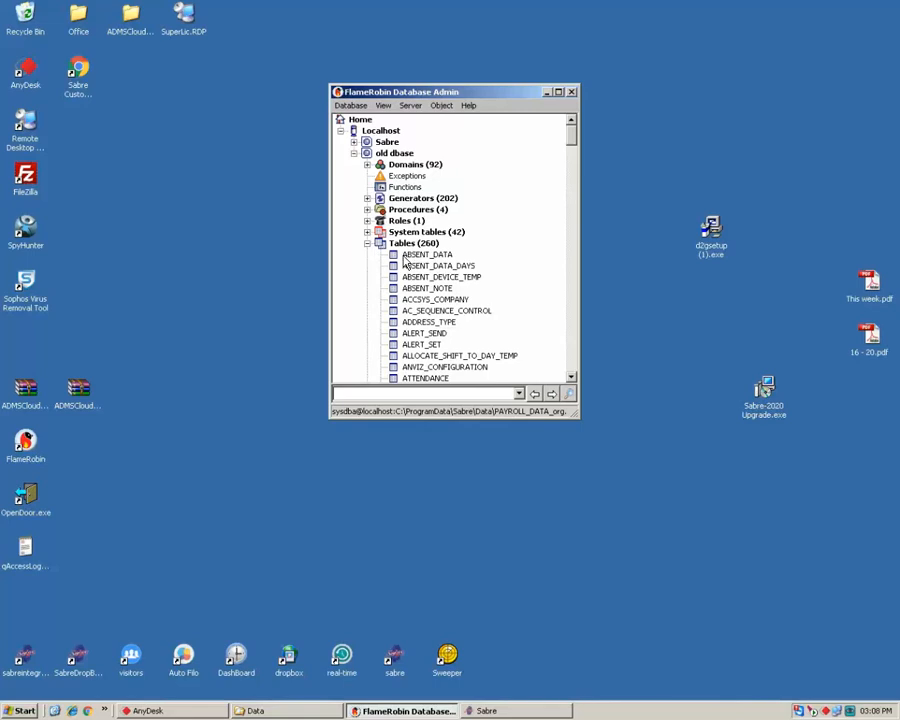
pyautogui.click(445, 265)
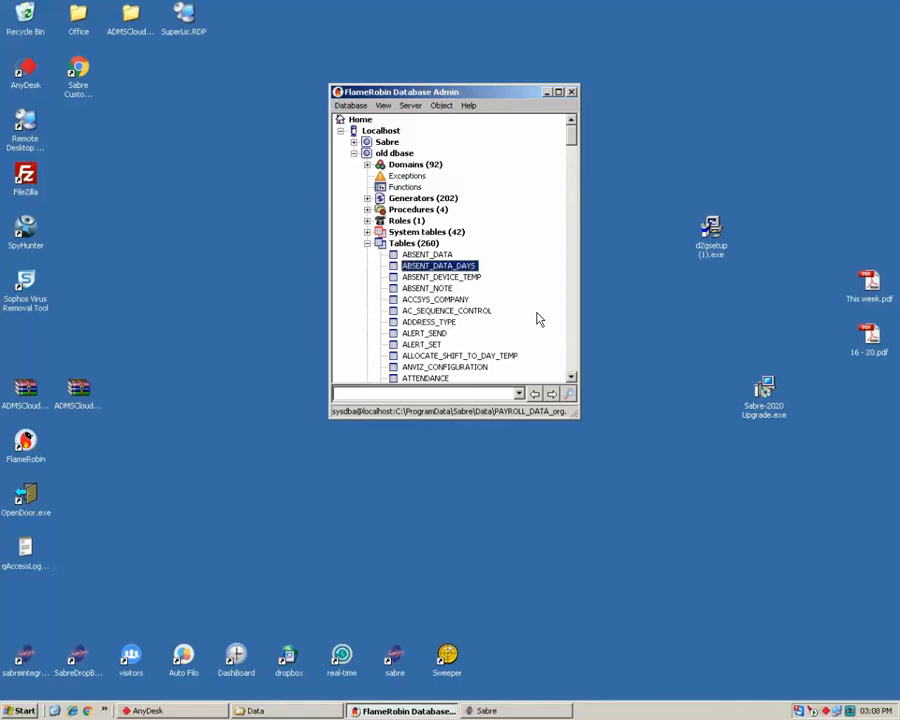
pyautogui.click(354, 153)
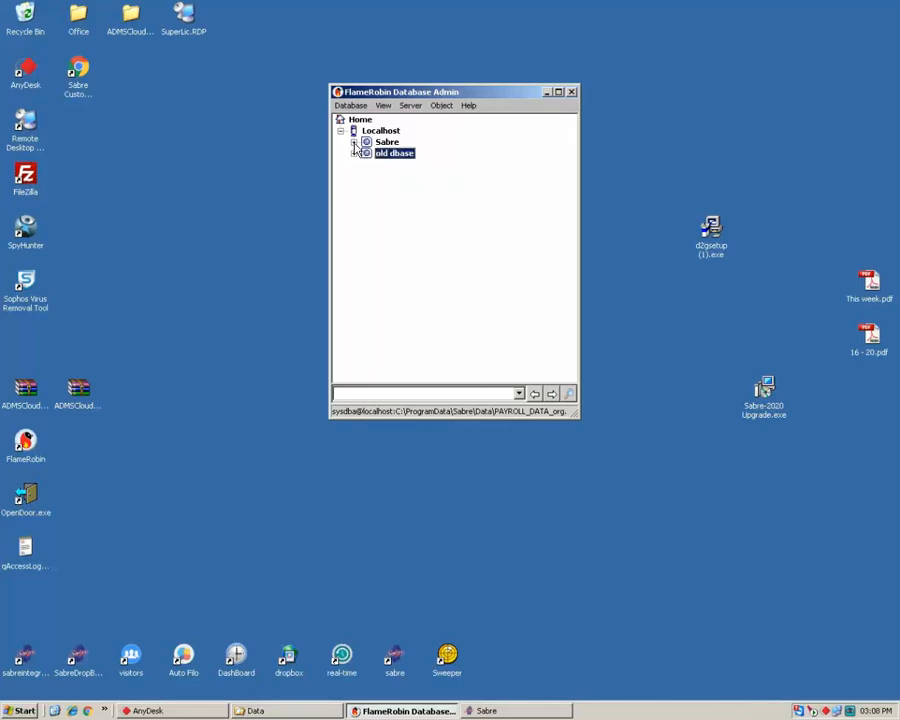
pyautogui.click(354, 142)
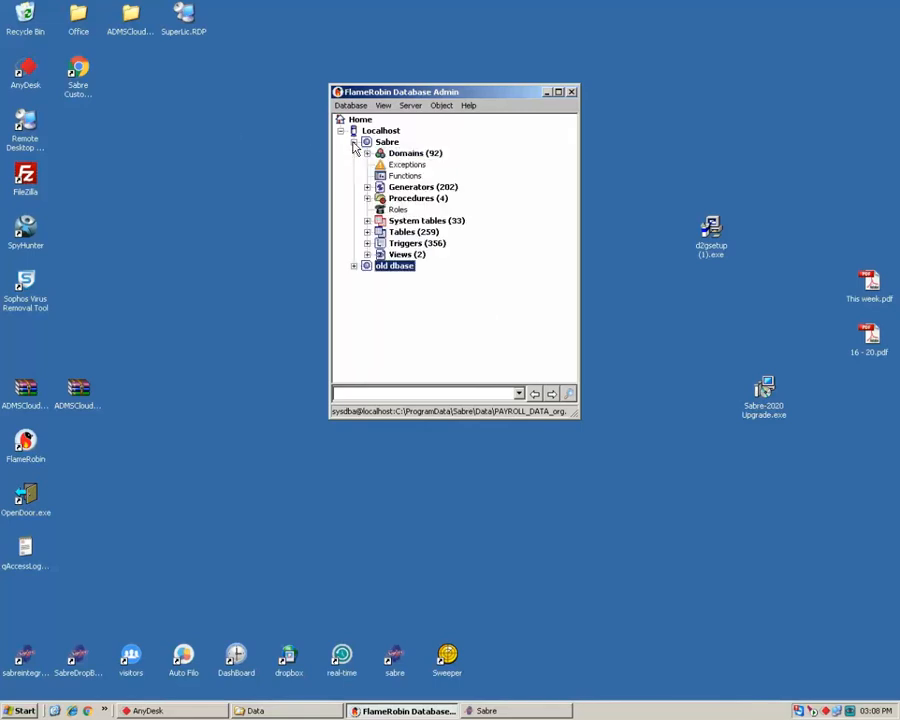
# Expand the Sabre tables and query all rows of the DEVICE_CONFIGURATION table.
pyautogui.click(367, 232)
pyautogui.click(405, 300)
pyautogui.write('dev')
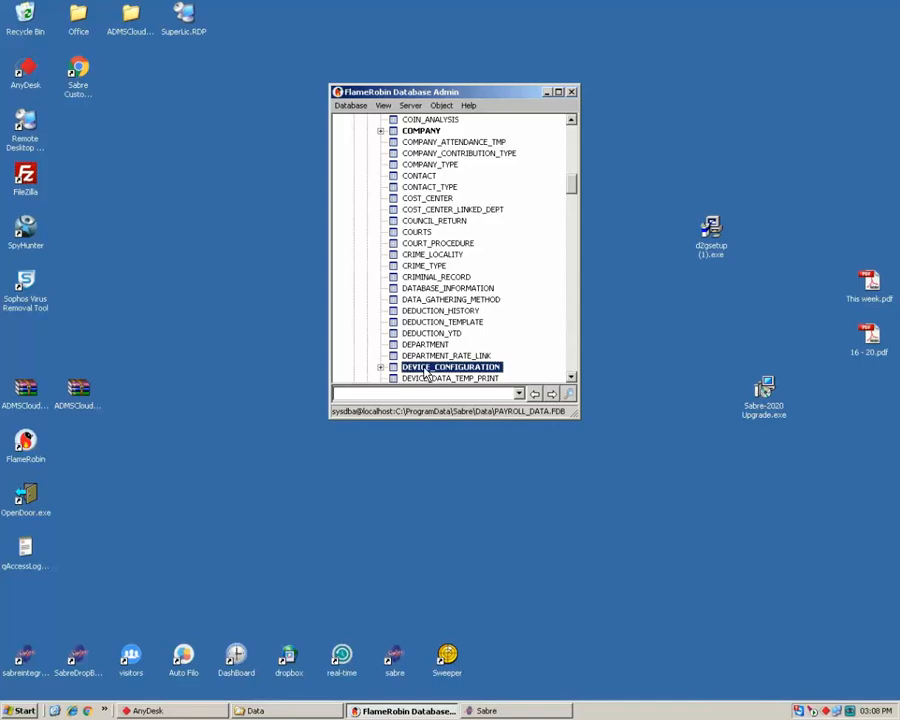
pyautogui.rightClick(425, 373)
pyautogui.click(456, 384)
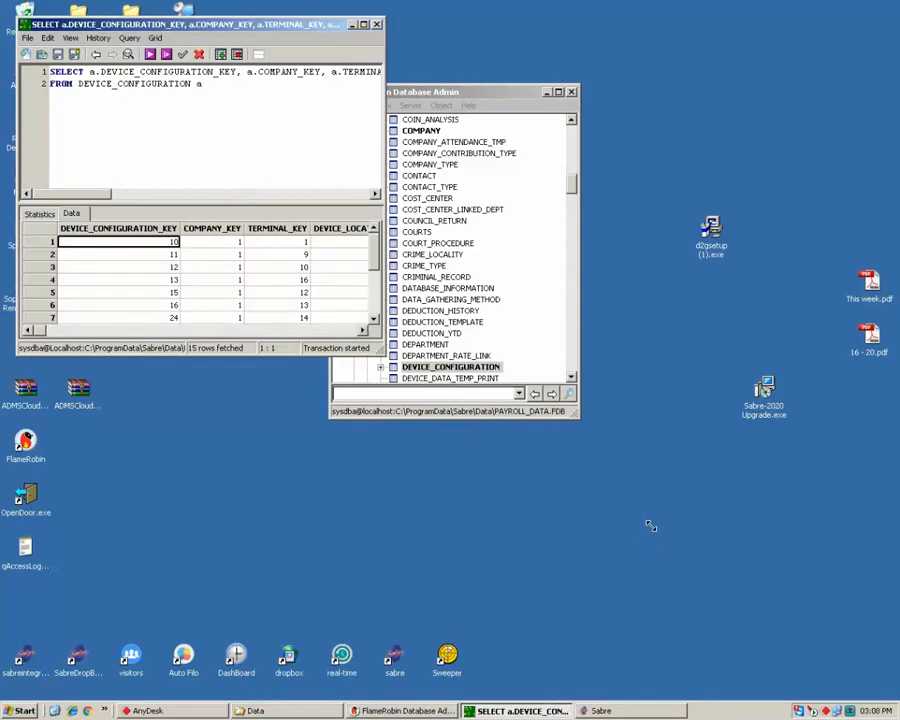
# Delete all rows from the Sabre DEVICE_CONFIGURATION table, commit, re-execute the query and close the window.
pyautogui.moveTo(650, 525); pyautogui.dragTo(646, 515)
pyautogui.click(57, 233)
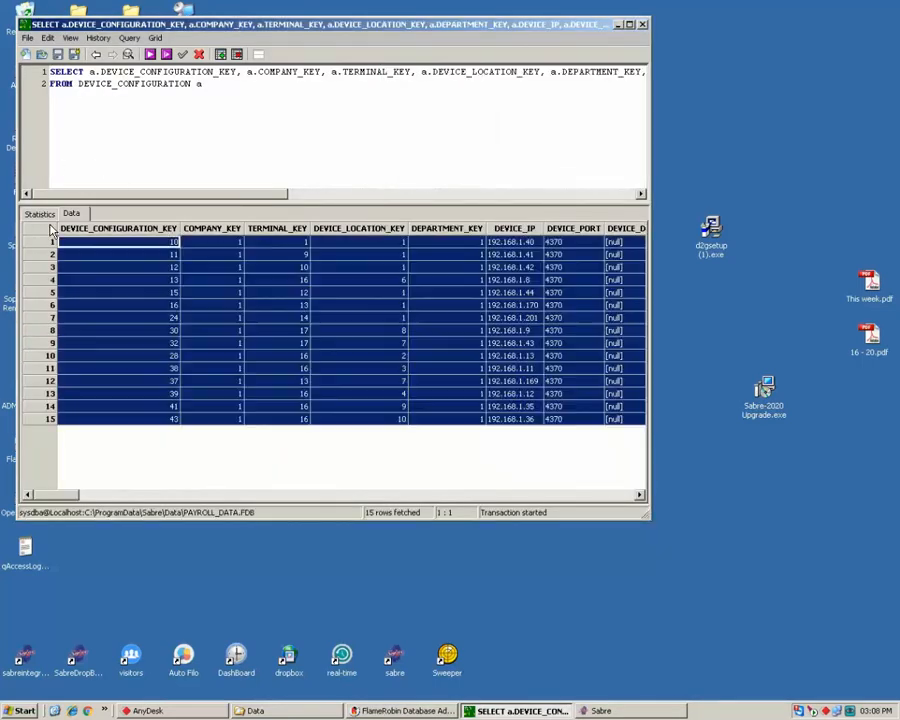
pyautogui.click(237, 55)
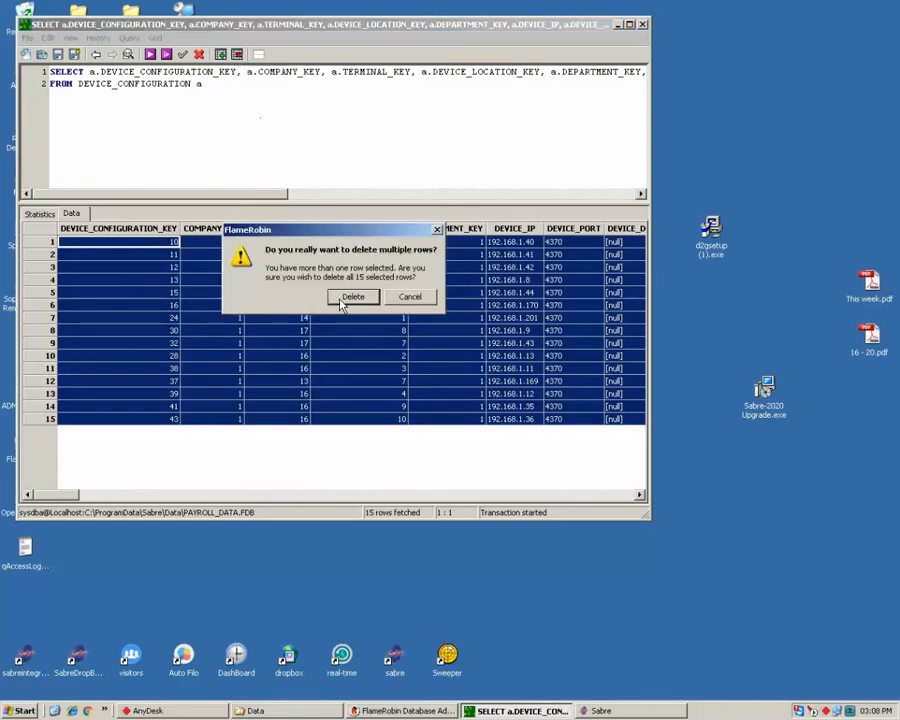
pyautogui.click(349, 295)
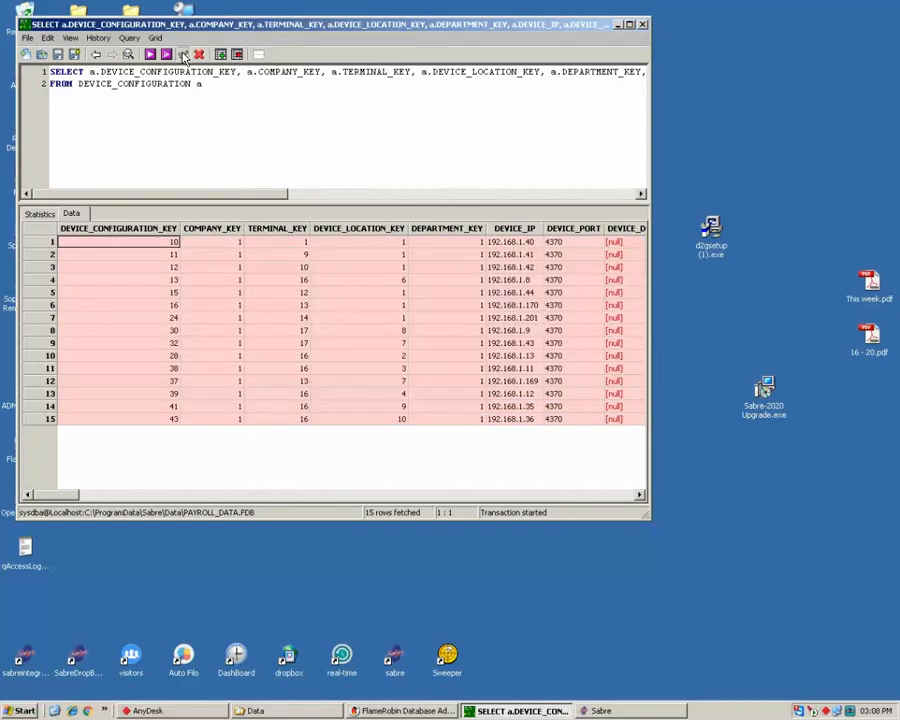
pyautogui.click(150, 55)
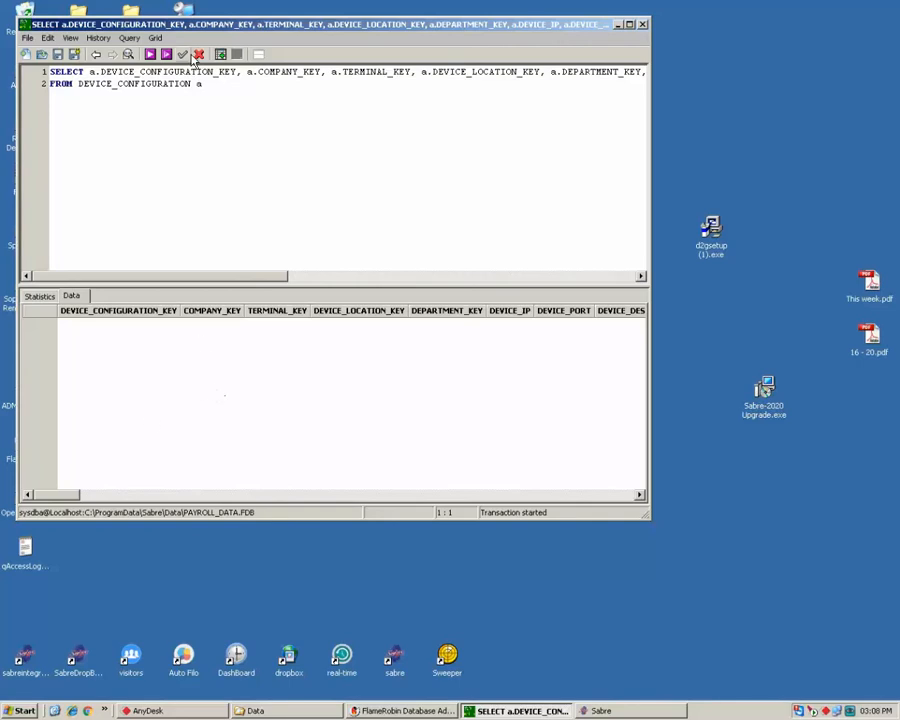
pyautogui.click(150, 55)
pyautogui.click(643, 25)
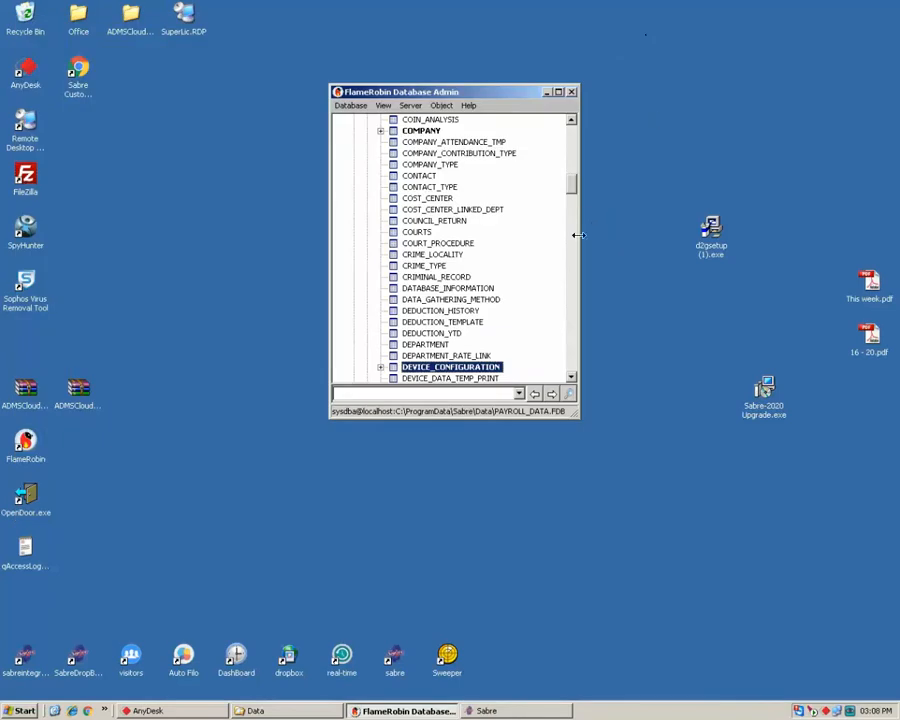
# Expand the Sabre database's generators and select DEVICE_CONFIGURATION_GEN.
pyautogui.scroll(20, 576, 187)
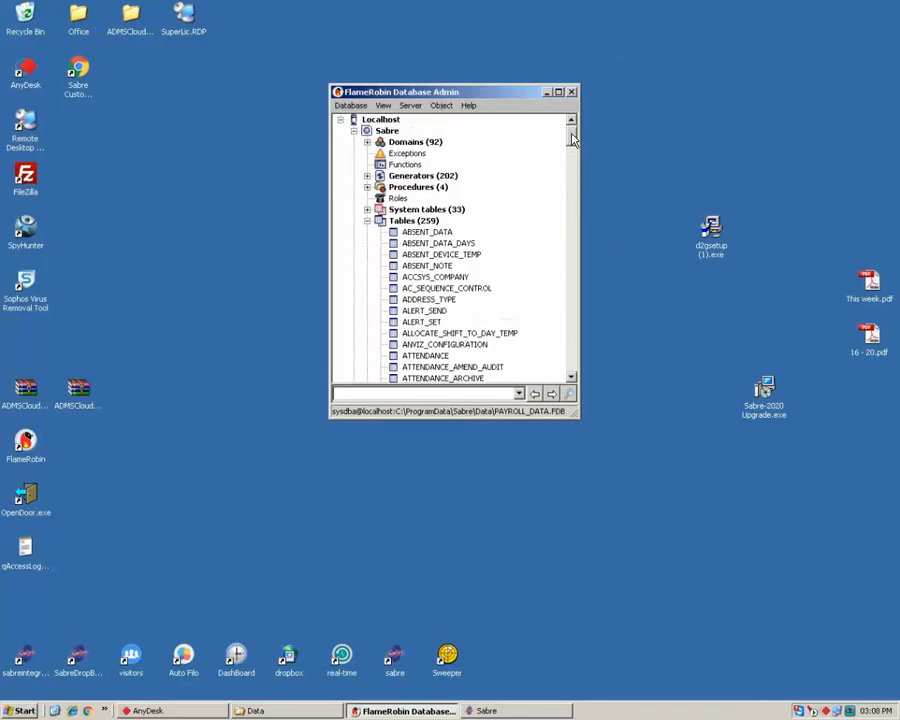
pyautogui.click(367, 175)
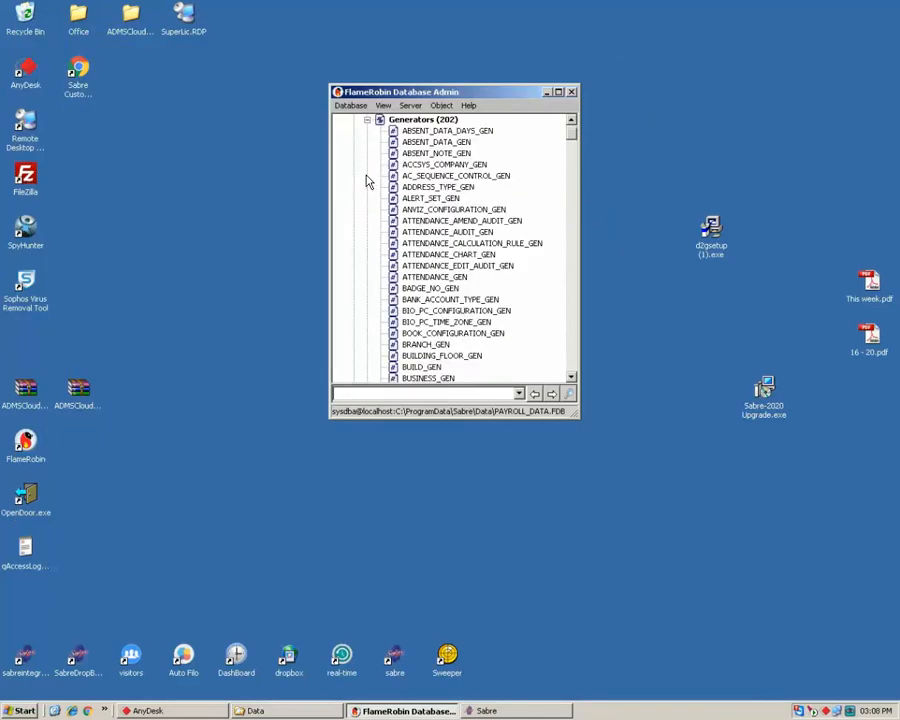
pyautogui.click(411, 243)
pyautogui.press('d')
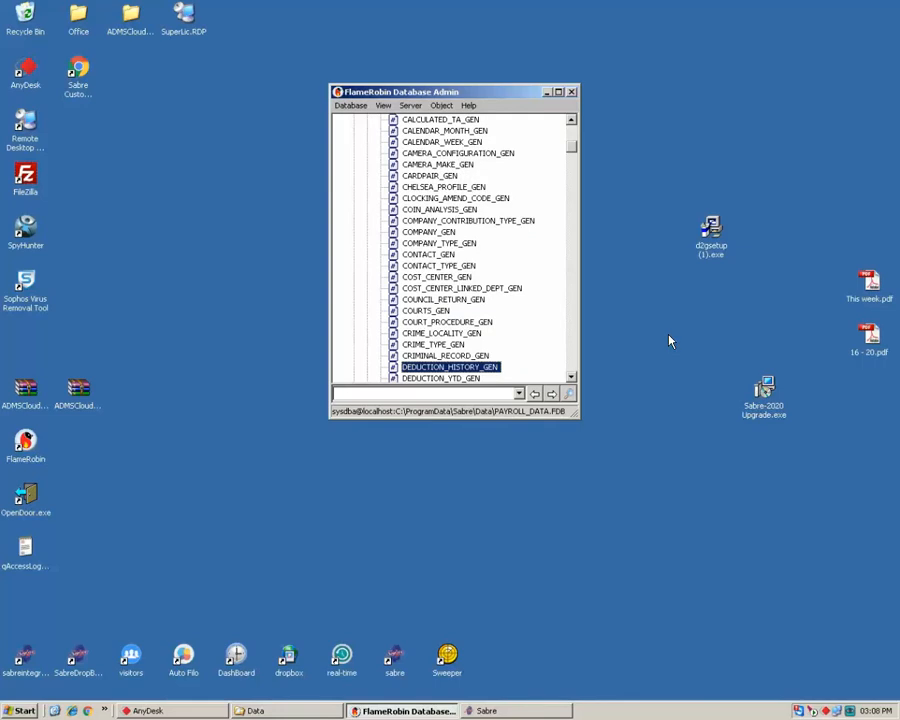
pyautogui.click(571, 376)
pyautogui.click(571, 376)
pyautogui.click(571, 376)
pyautogui.click(571, 376)
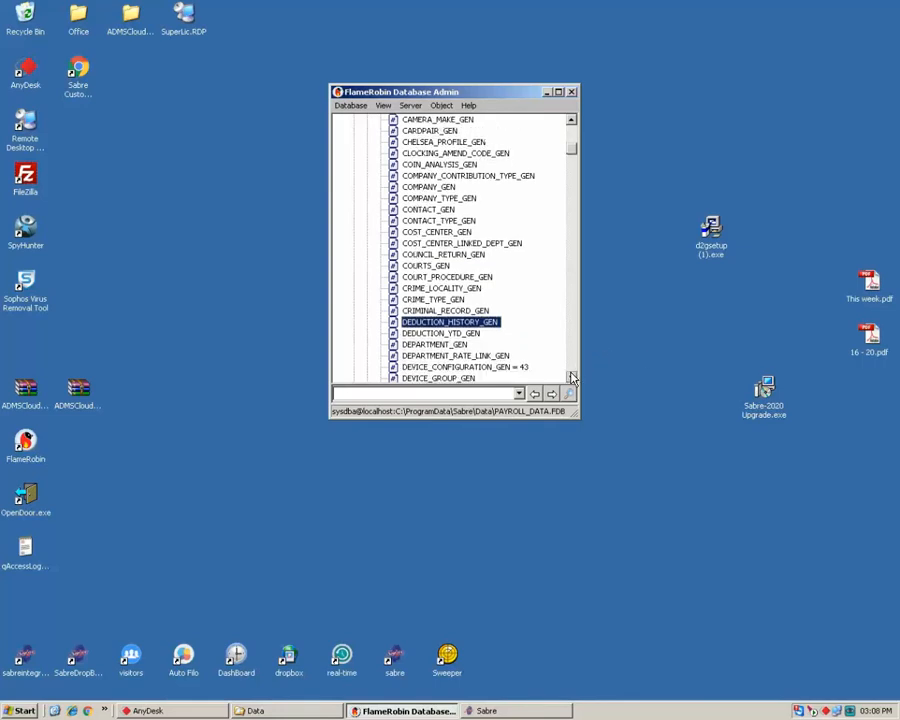
pyautogui.click(468, 345)
pyautogui.click(456, 368)
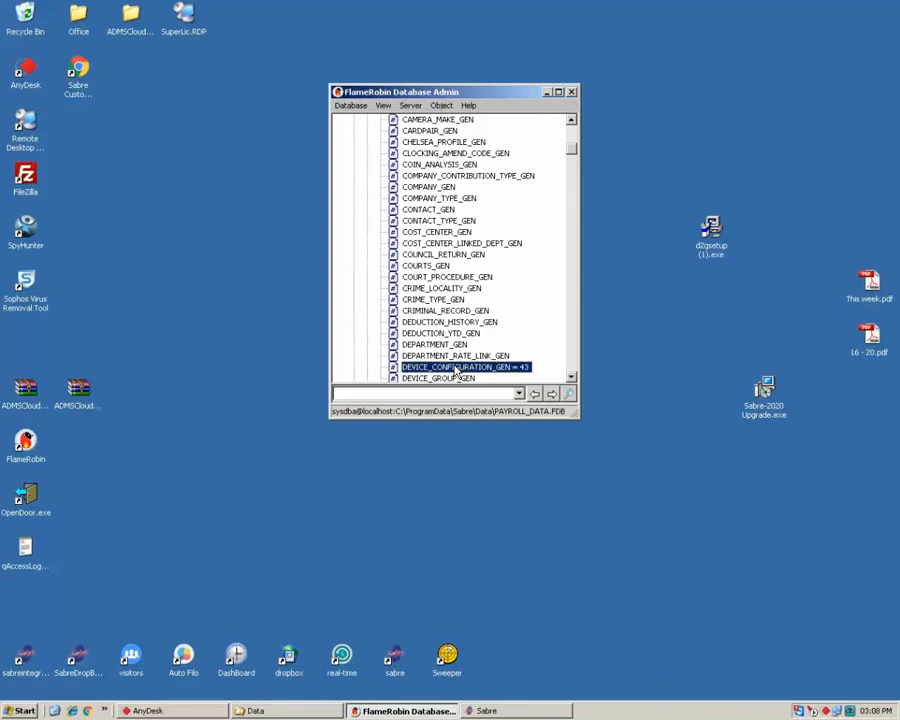
# Set the value of the DEVICE_CONFIGURATION_GEN generator to 0 and commit the change.
pyautogui.rightClick(456, 368)
pyautogui.press('Escape')
pyautogui.rightClick(440, 372)
pyautogui.click(465, 382)
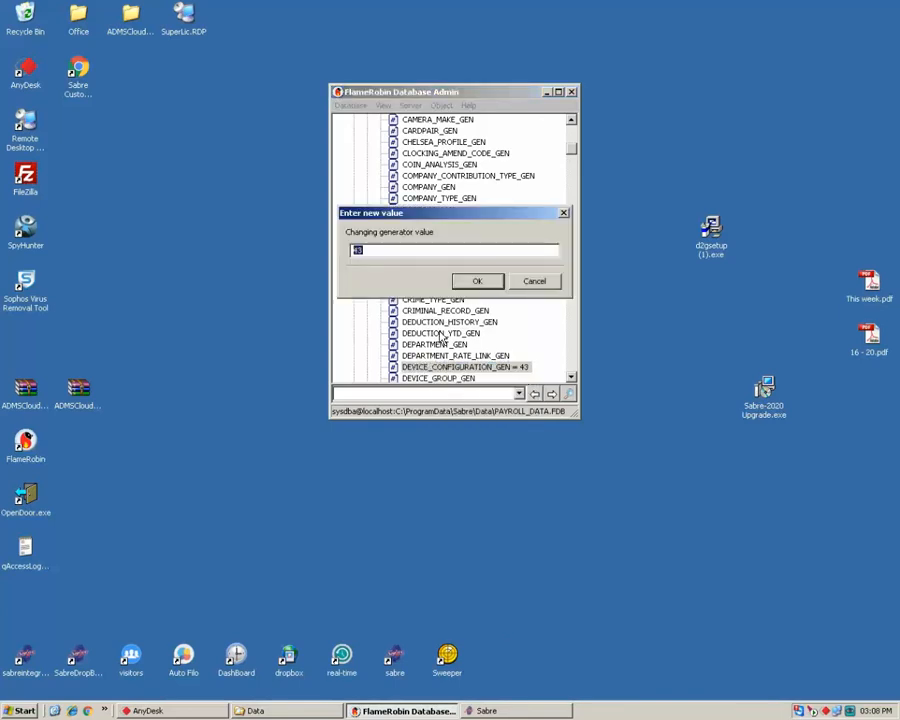
pyautogui.click(477, 281)
pyautogui.click(182, 55)
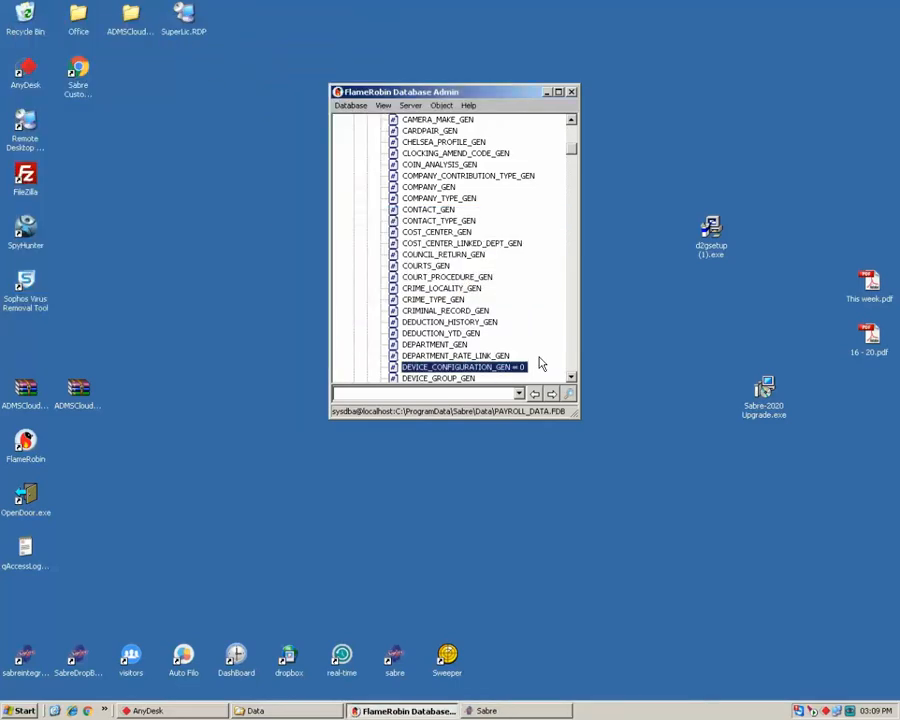
# Open a new SQL statement window for the Sabre database and paste the copied DEVICE_CONFIGURATION INSERT statements.
pyautogui.scroll(-7, 573, 300)
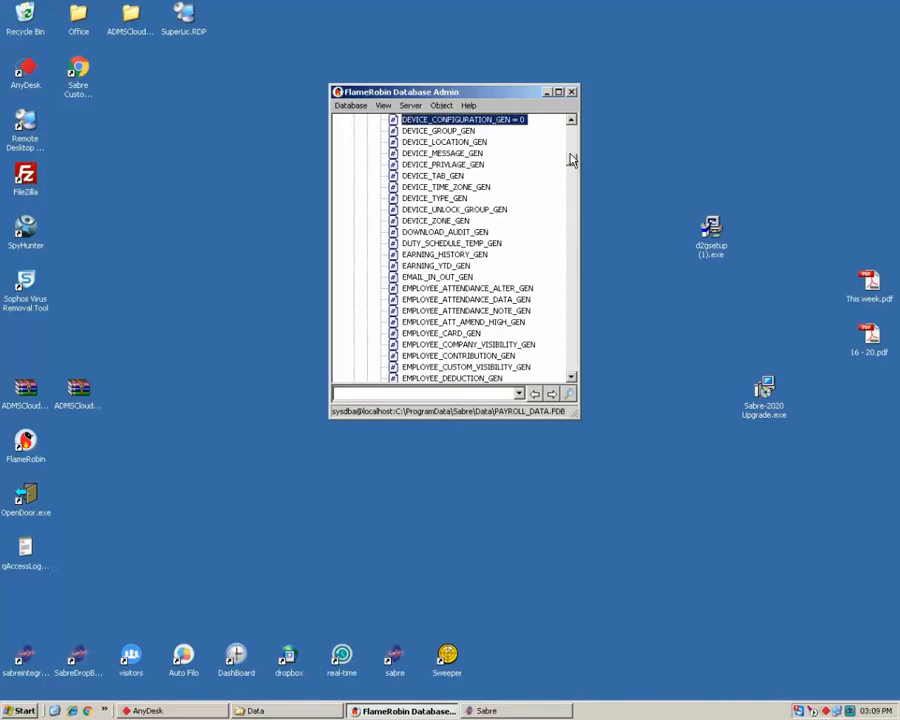
pyautogui.scroll(20, 569, 127)
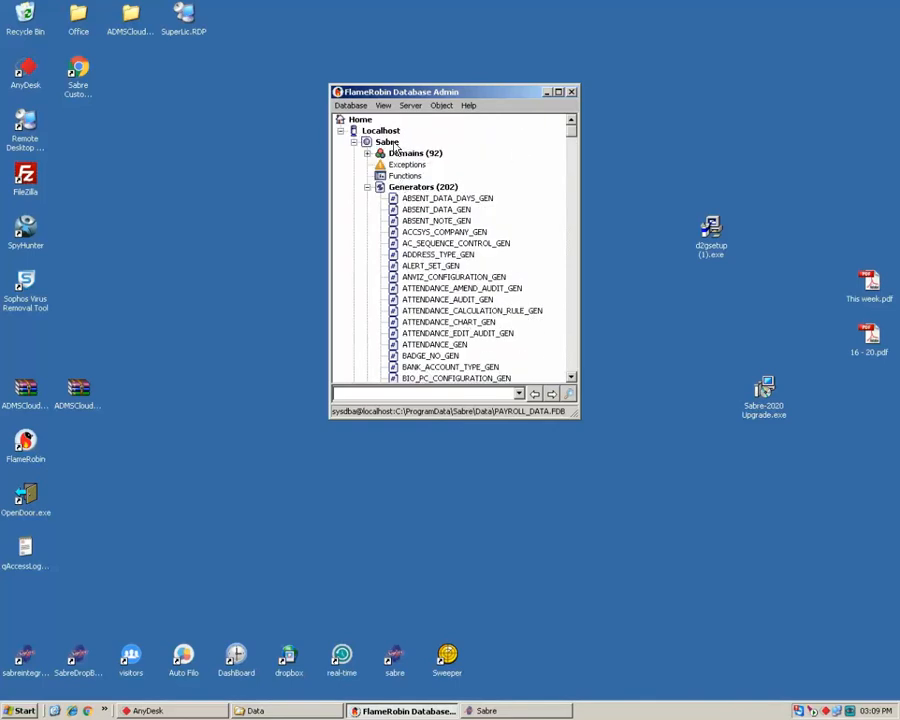
pyautogui.rightClick(390, 144)
pyautogui.click(405, 196)
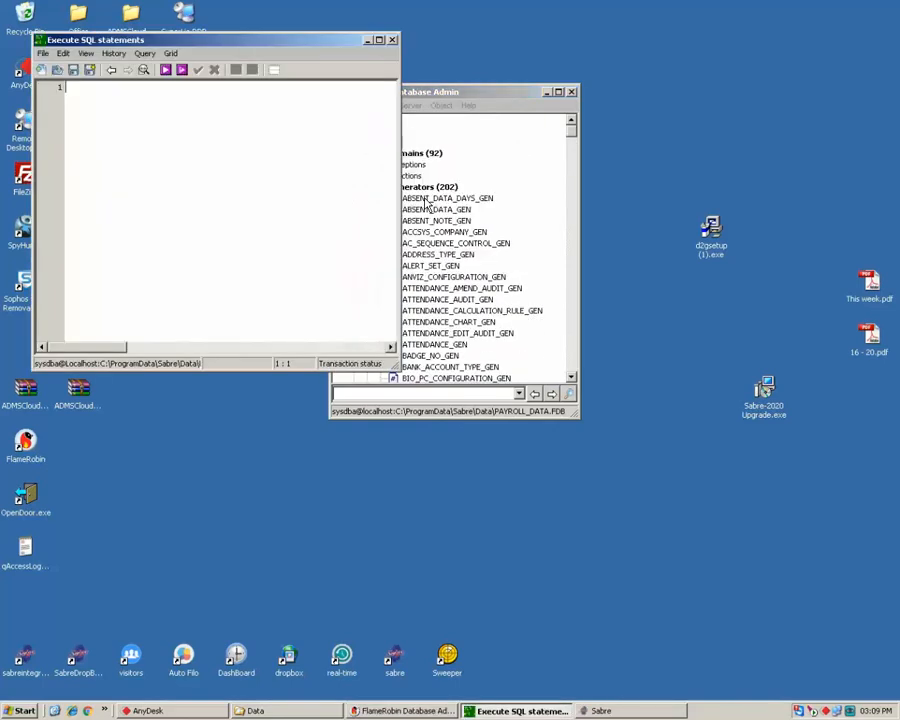
pyautogui.hotkey('ctrl', 'v')
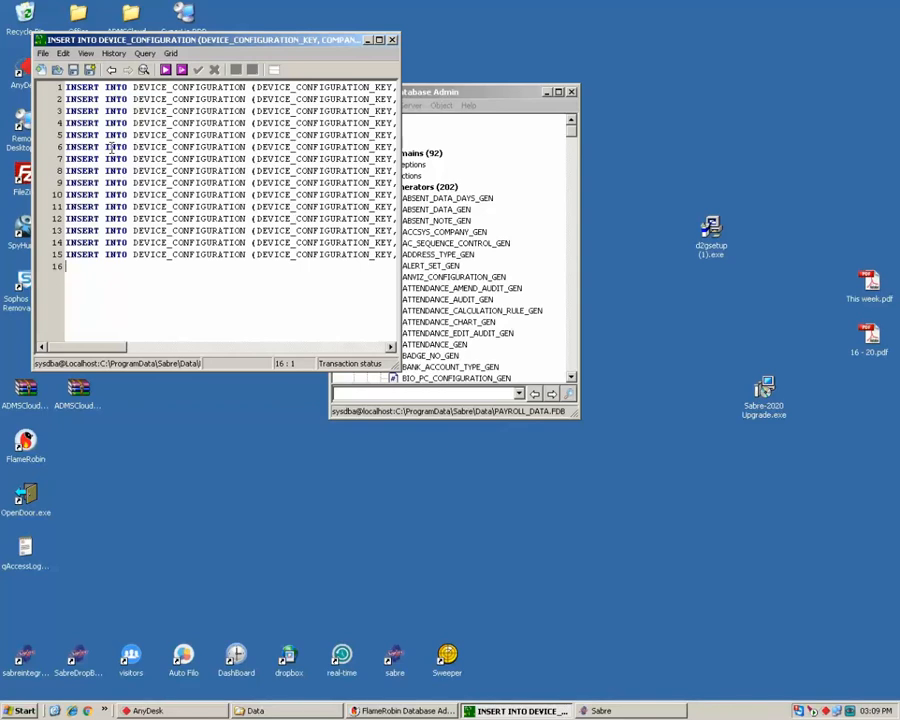
# Execute the DEVICE_CONFIGURATION INSERT statements, commit the transaction and close the SQL window.
pyautogui.click(166, 70)
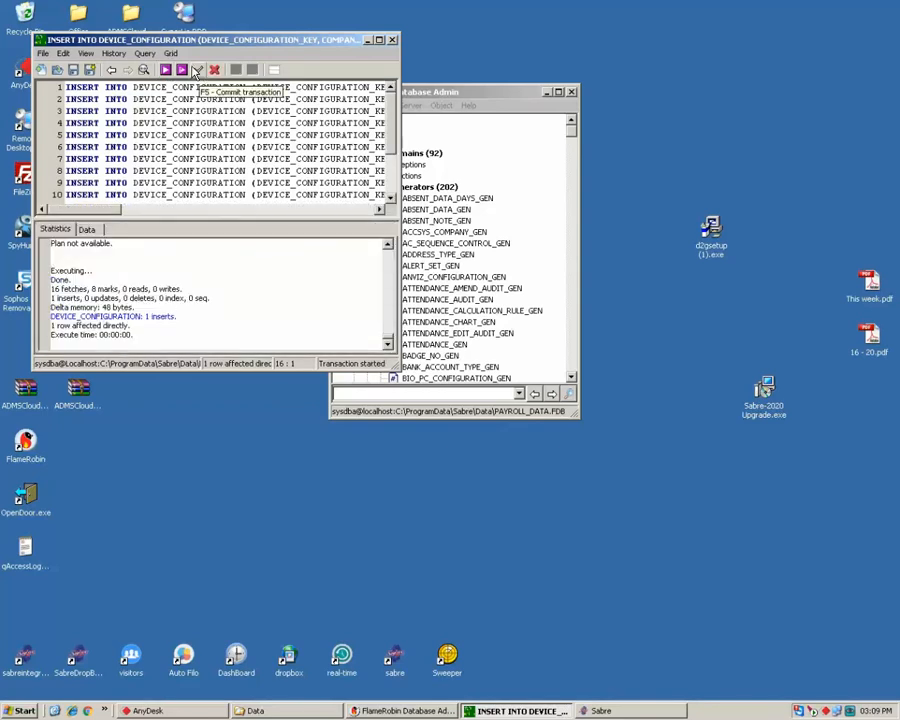
pyautogui.click(199, 70)
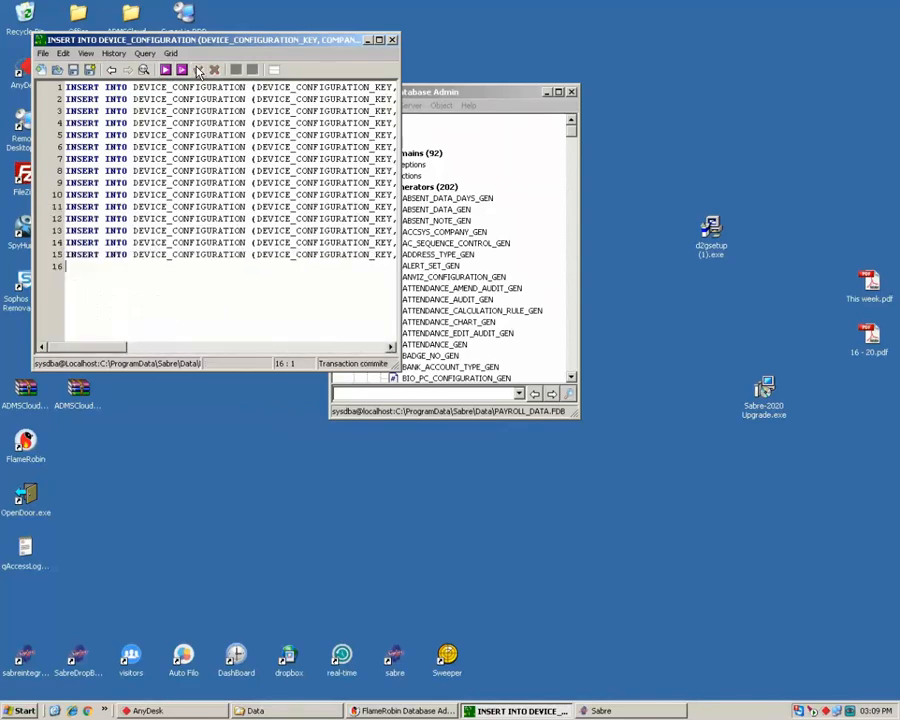
pyautogui.click(395, 44)
# Collapse the Sabre generators and query all rows of the DEVICE_CONFIGURATION table.
pyautogui.click(367, 187)
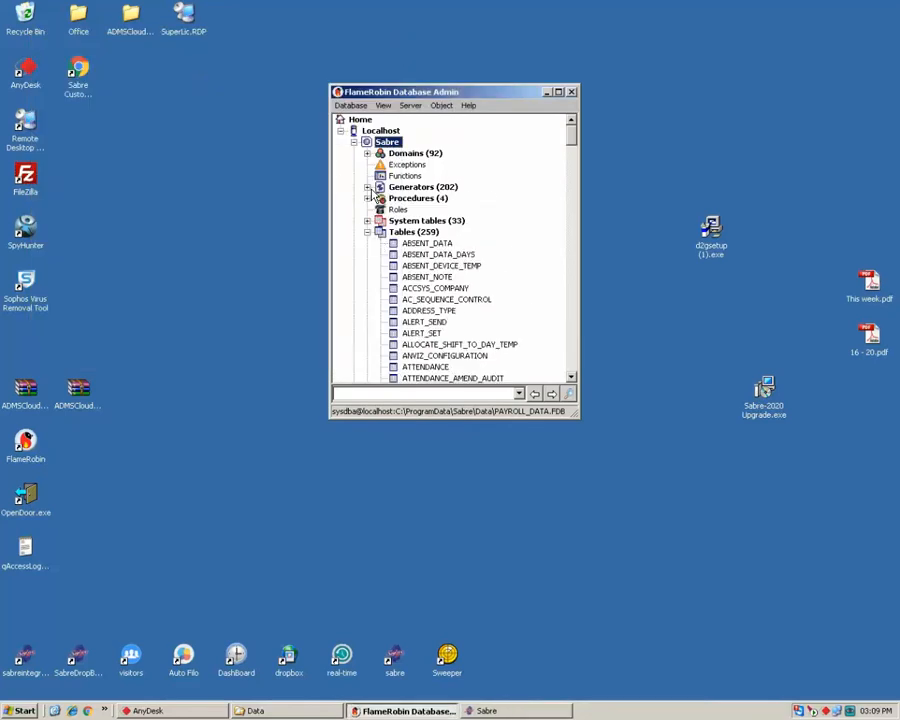
pyautogui.click(425, 344)
pyautogui.write('de')
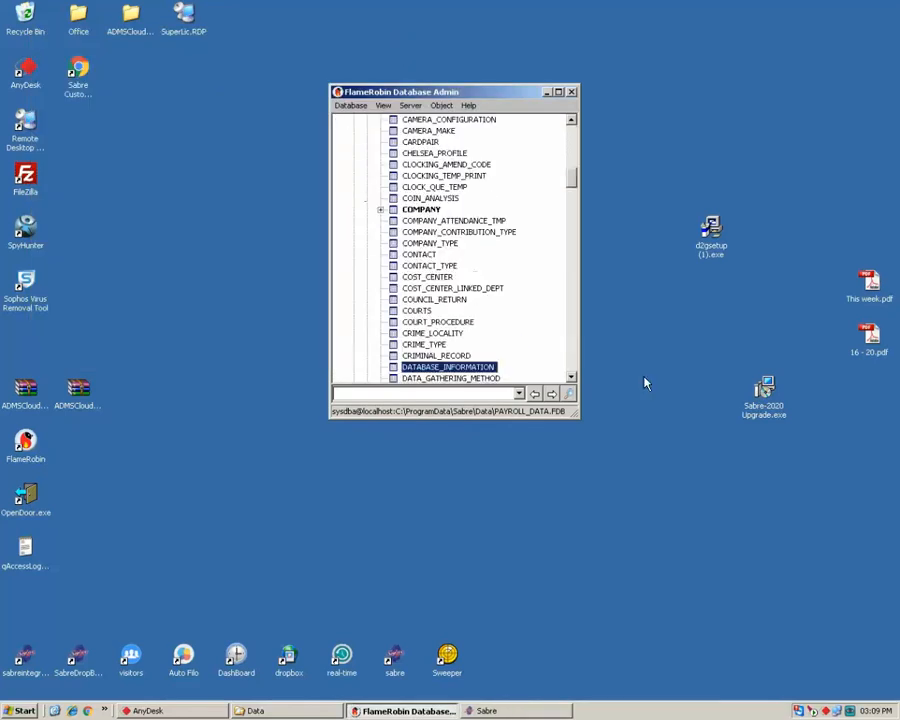
pyautogui.click(570, 379)
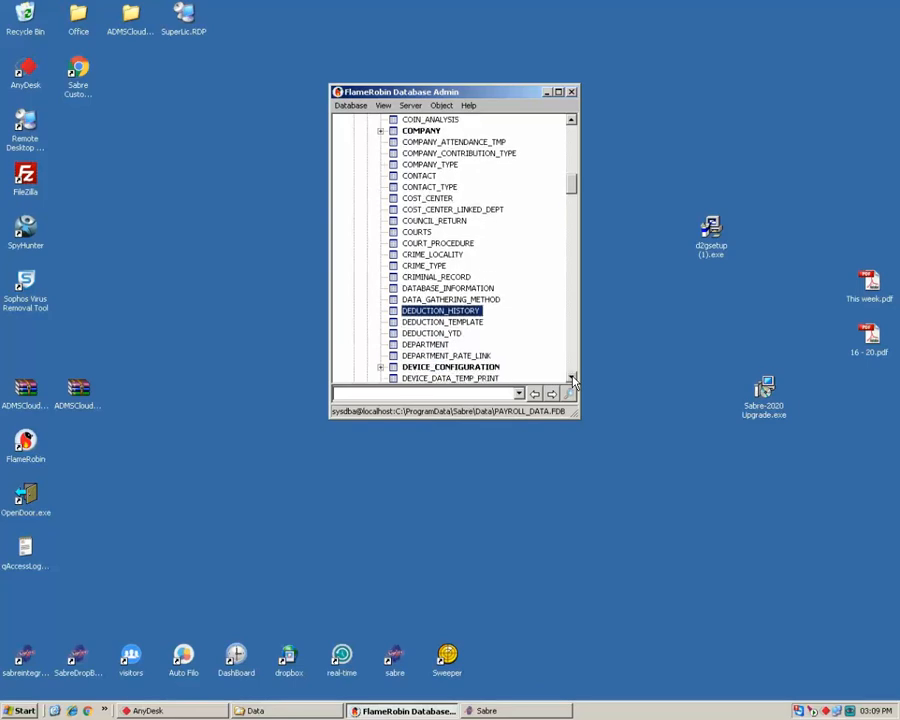
pyautogui.rightClick(418, 358)
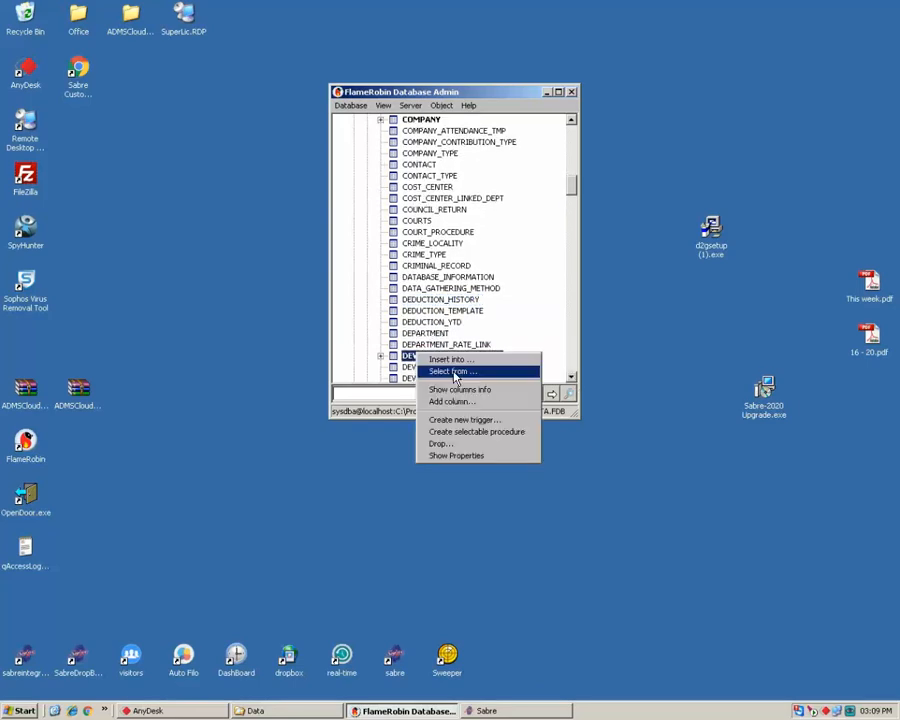
pyautogui.click(434, 369)
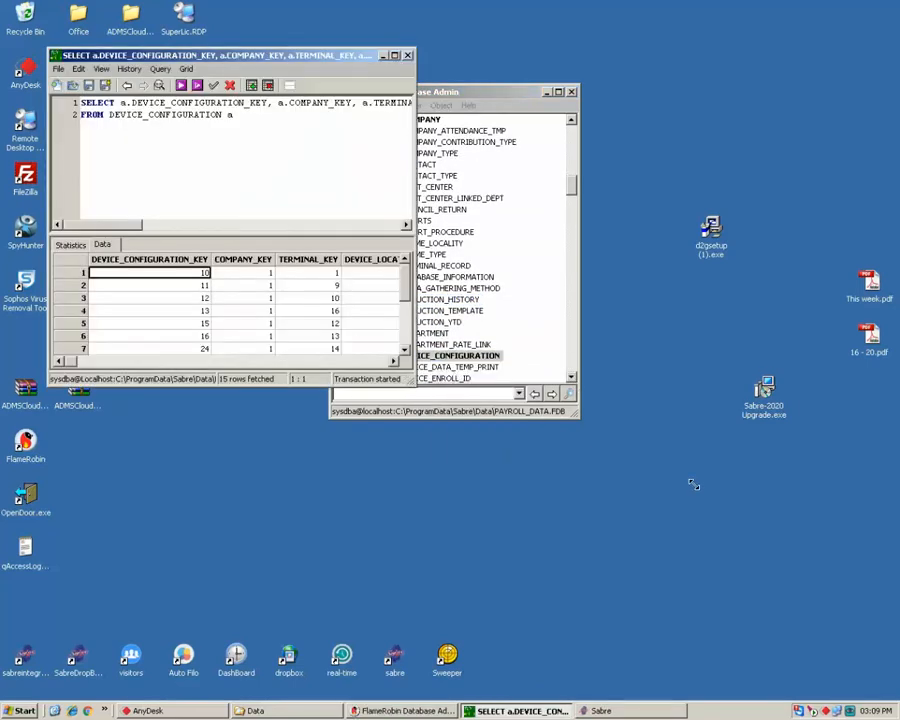
# Enlarge the query window, check the inserted device rows across their columns, and close the window.
pyautogui.moveTo(693, 484); pyautogui.dragTo(697, 487)
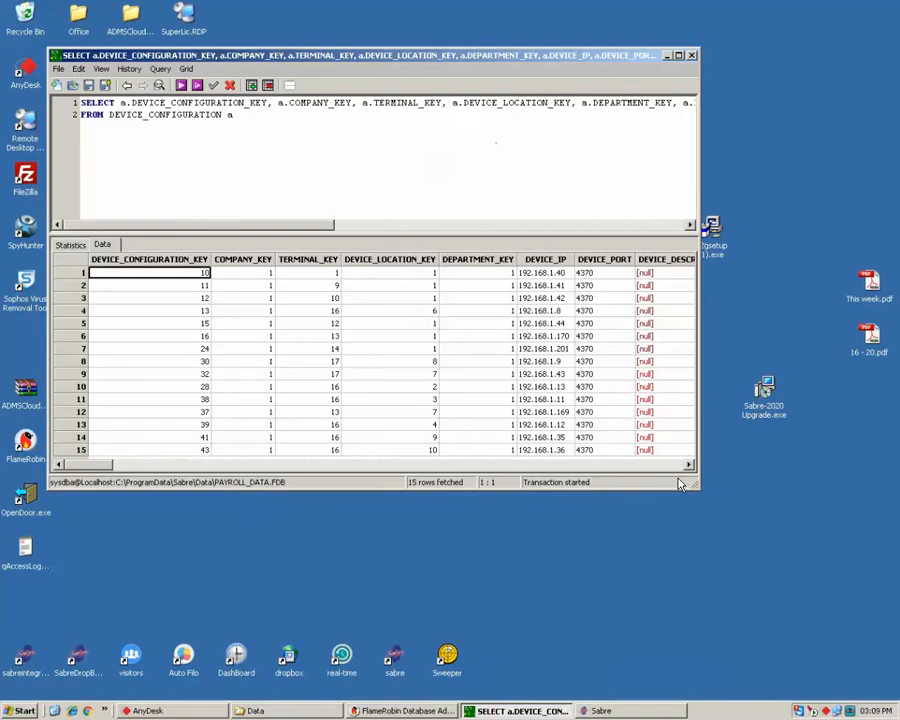
pyautogui.click(659, 428)
pyautogui.click(570, 467)
pyautogui.click(570, 467)
pyautogui.click(570, 467)
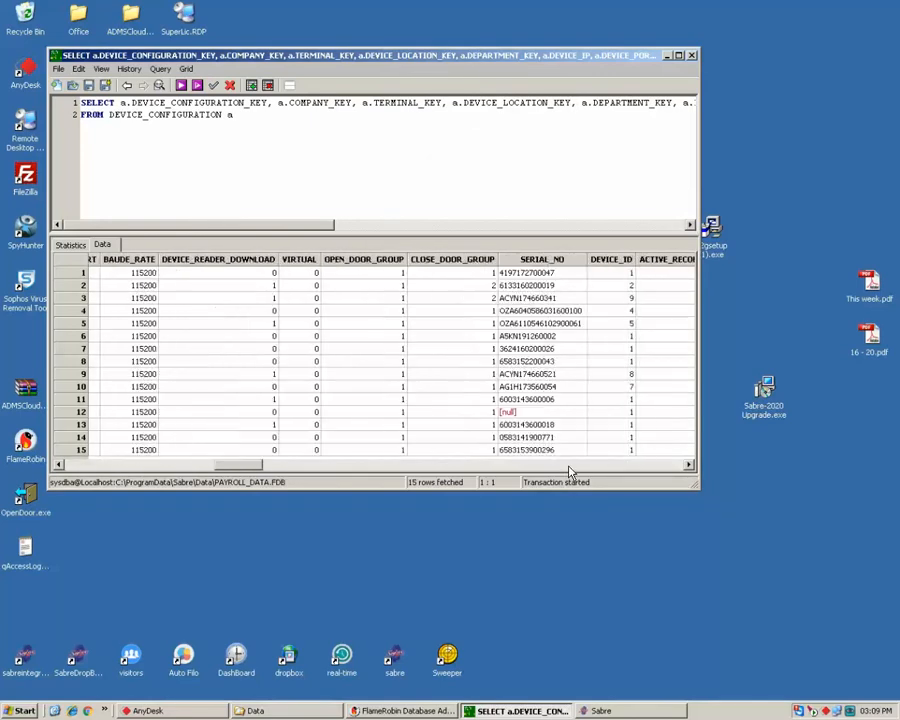
pyautogui.click(570, 466)
pyautogui.click(692, 56)
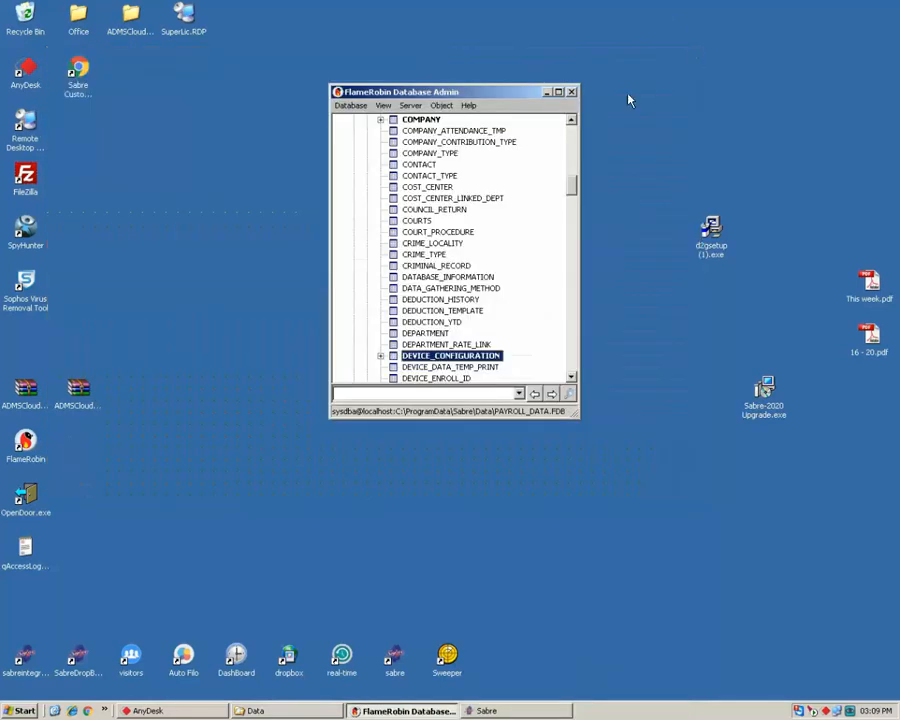
# Quit FlameRobin, start the Sabre application and log in to the 247 Technologies company with the remembered operator credentials.
pyautogui.click(571, 92)
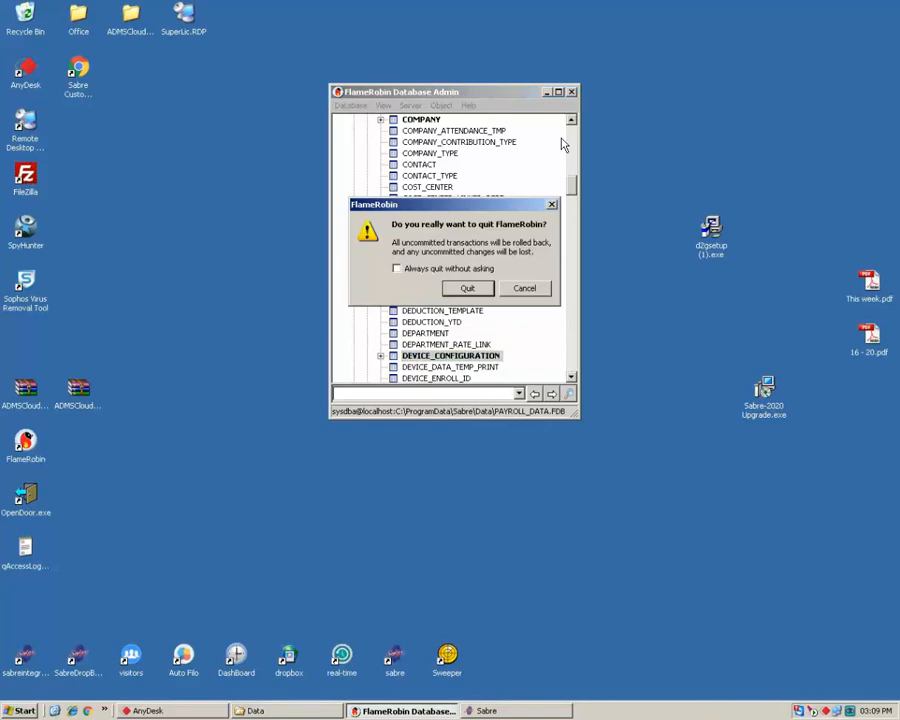
pyautogui.click(465, 289)
pyautogui.doubleClick(389, 657)
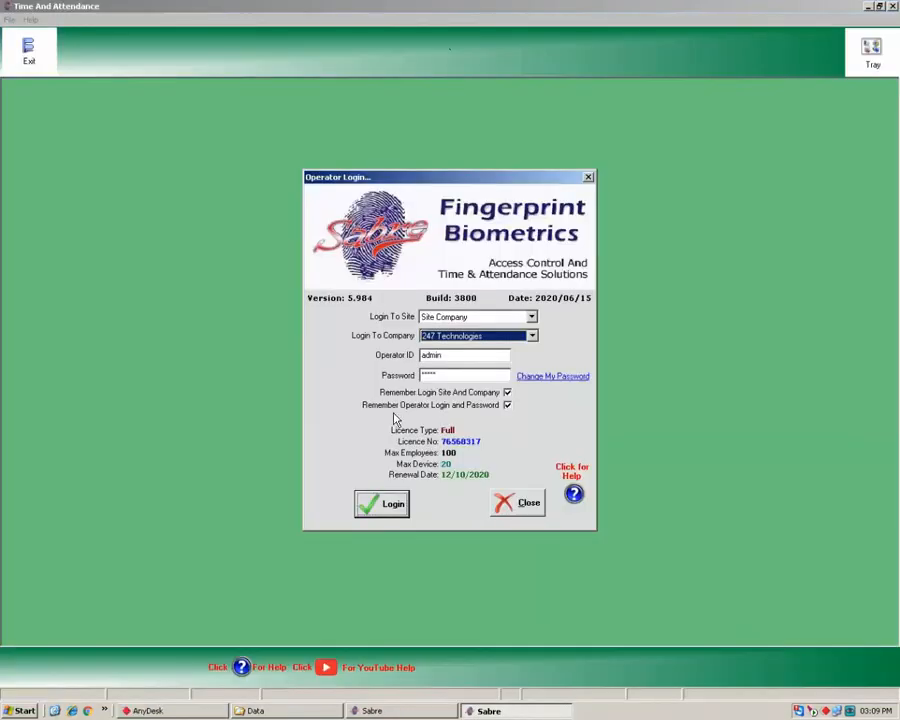
pyautogui.click(383, 505)
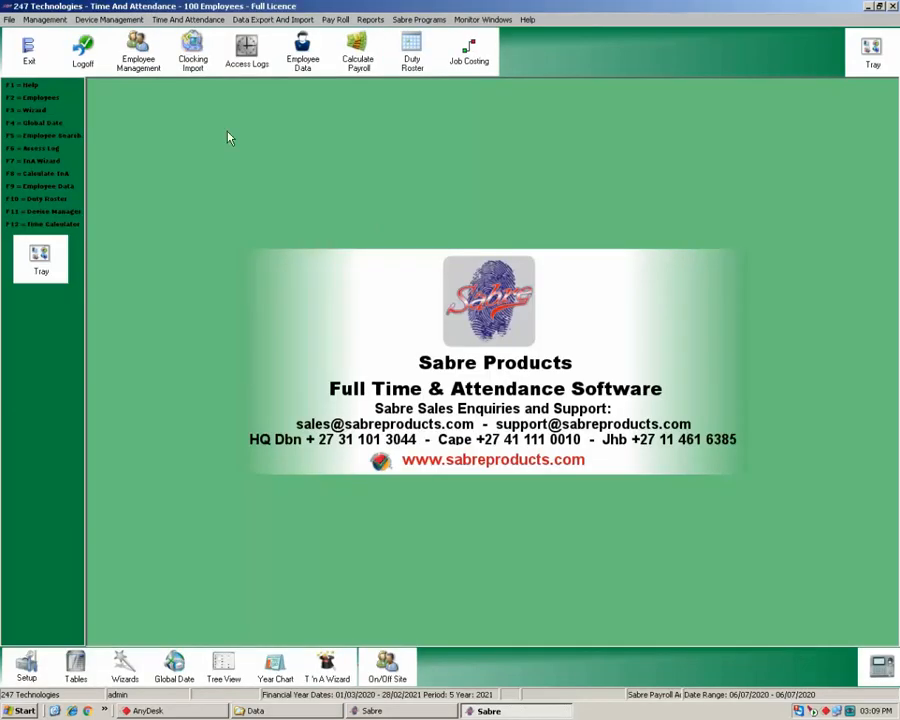
# Open the Biometric Device Configuration and review the details of several transferred devices.
pyautogui.click(105, 19)
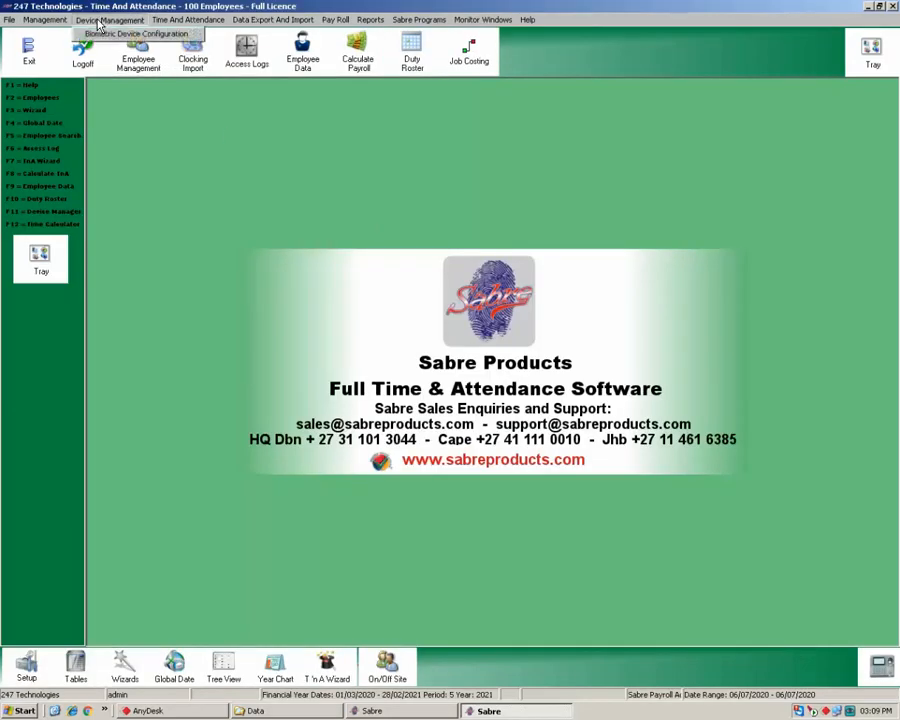
pyautogui.click(112, 32)
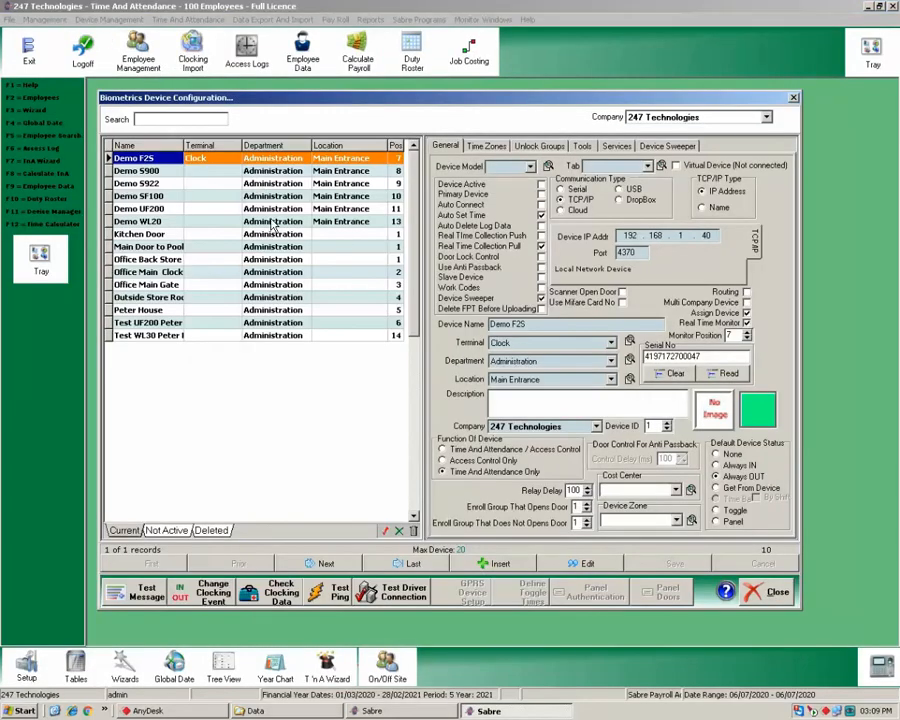
pyautogui.click(267, 219)
pyautogui.click(263, 180)
pyautogui.click(263, 158)
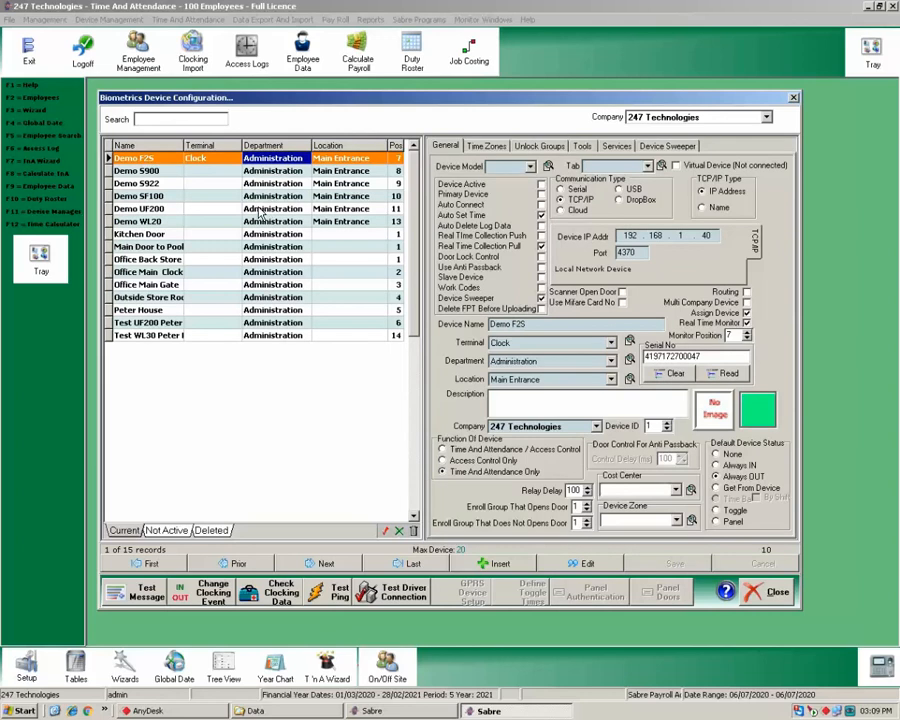
pyautogui.click(261, 208)
pyautogui.click(257, 246)
pyautogui.click(257, 271)
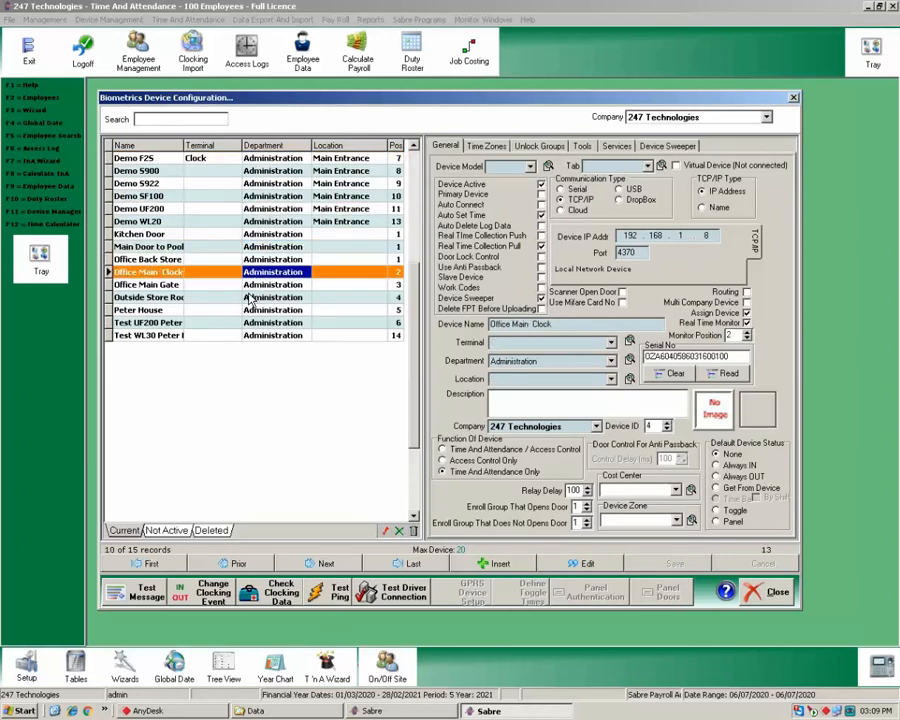
pyautogui.click(259, 297)
# Run a ping test on the Demo F2S device and close the ping window.
pyautogui.click(264, 159)
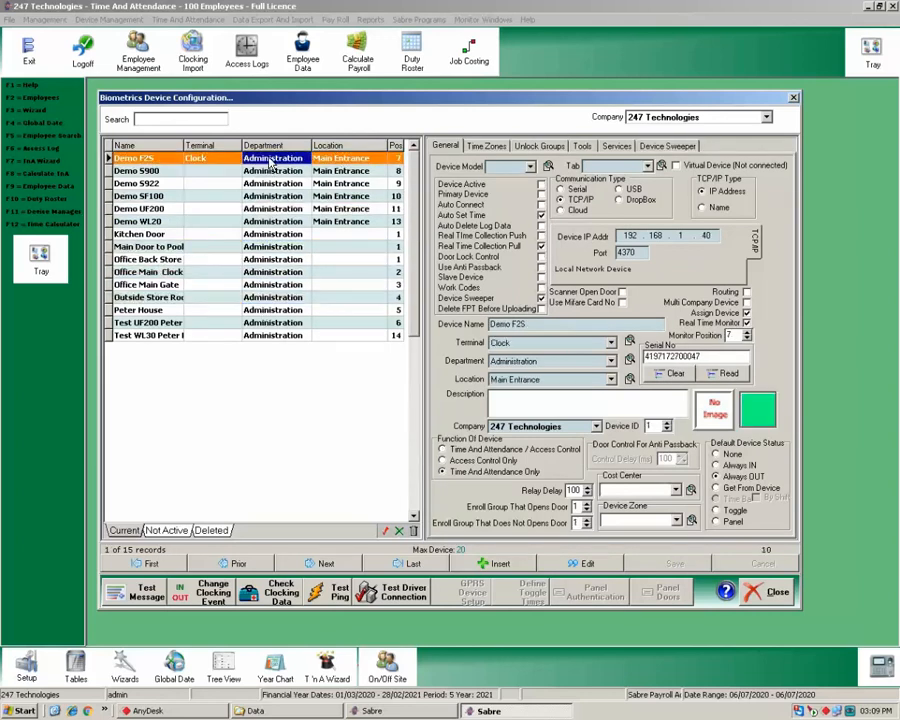
pyautogui.click(336, 596)
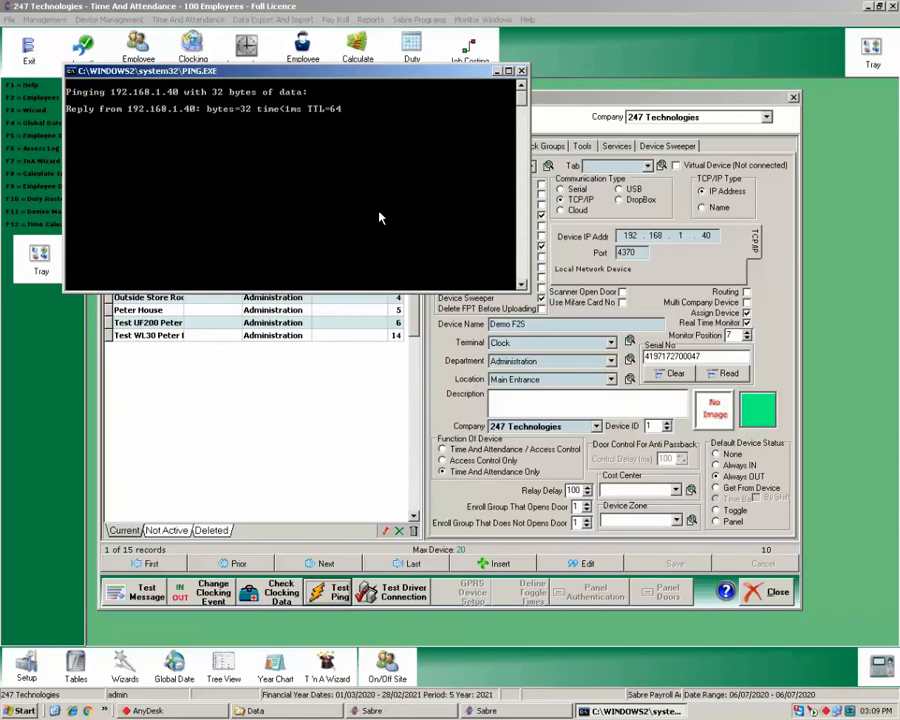
pyautogui.click(522, 70)
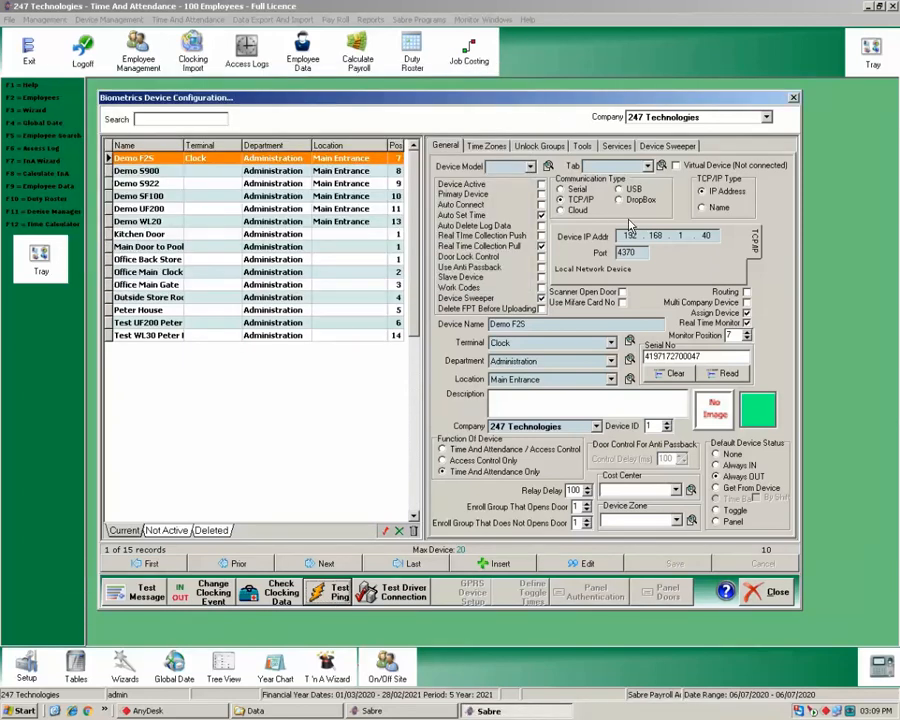